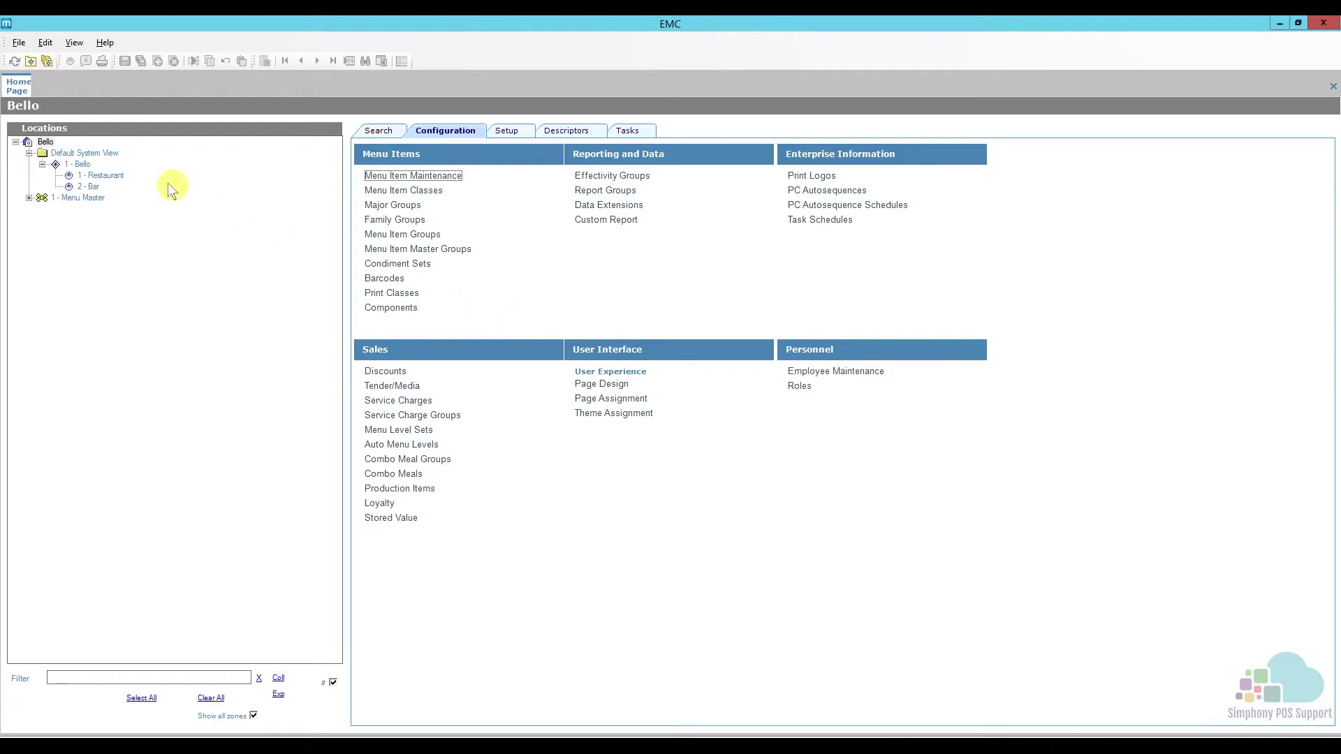
Select the Bello root node in the Locations tree to scope EMC to the enterprise
left_click(46, 143)
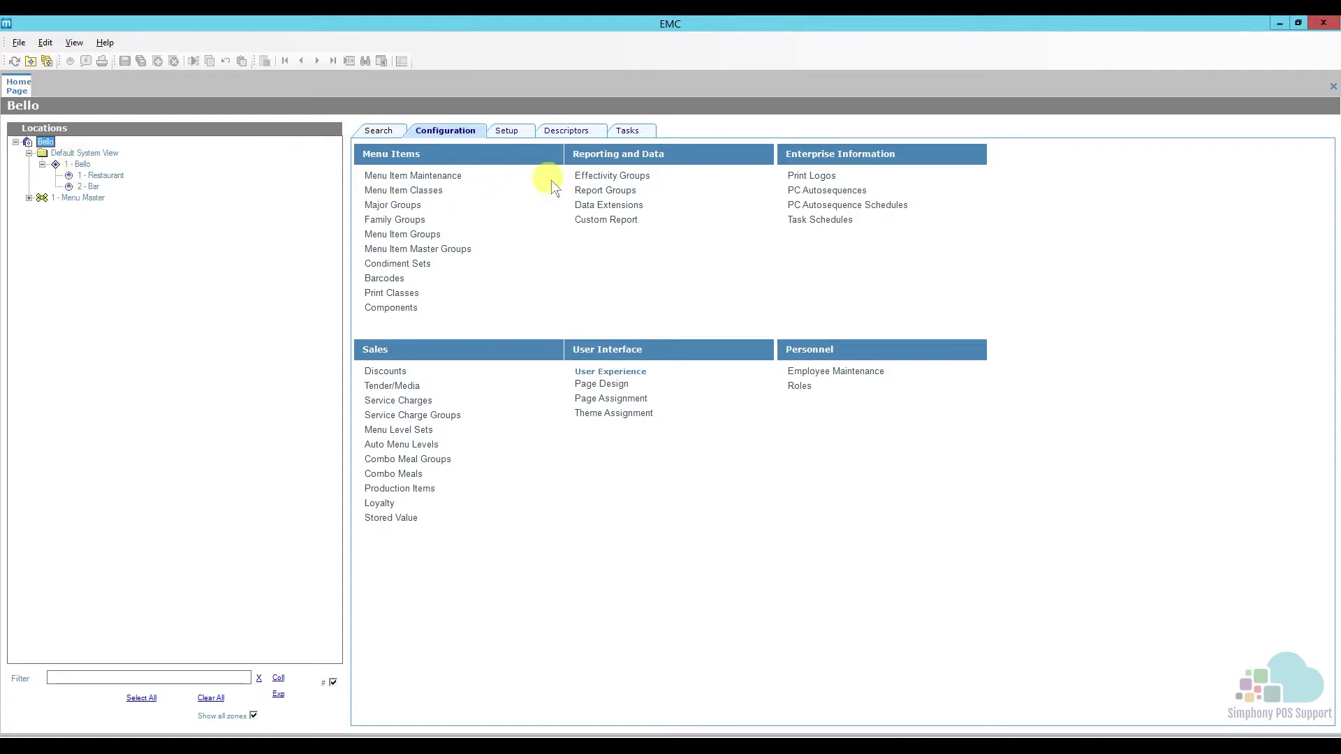
Open the enterprise Order Types list under Descriptors and select order type 3
left_click(556, 132)
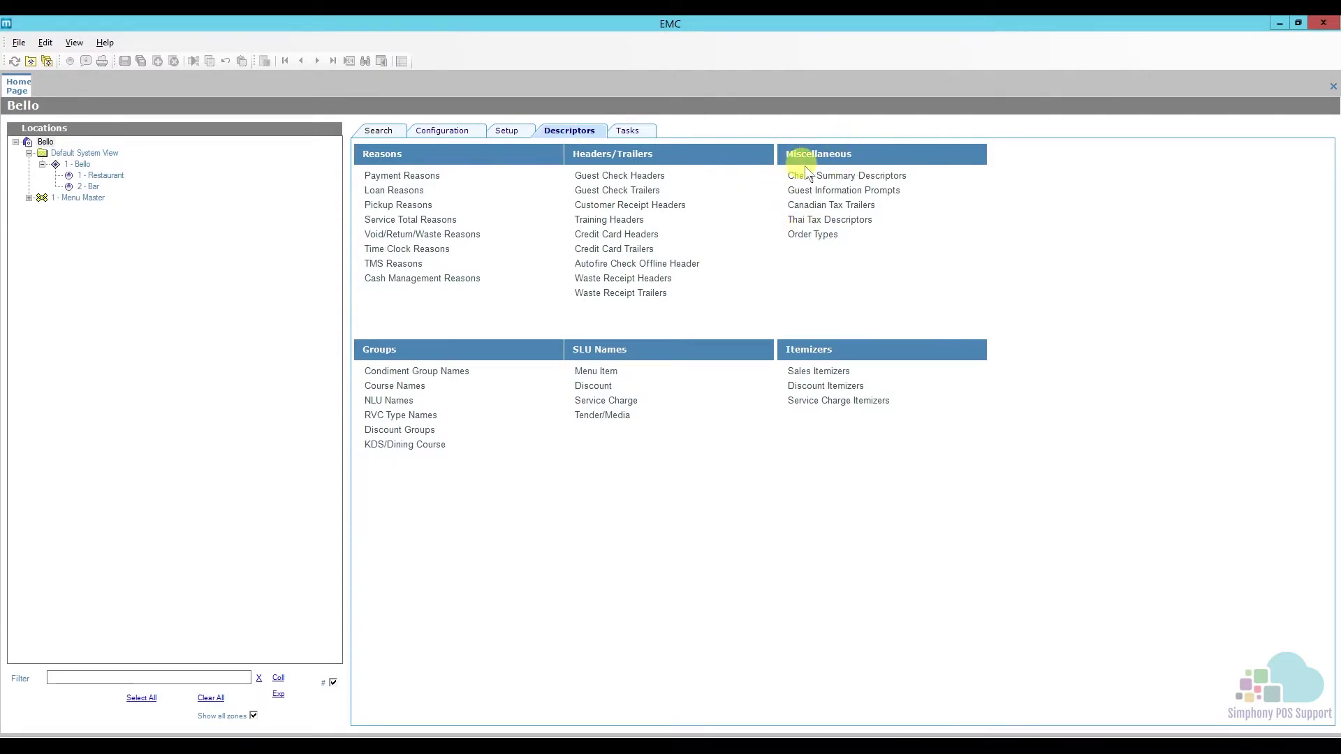
left_click(808, 236)
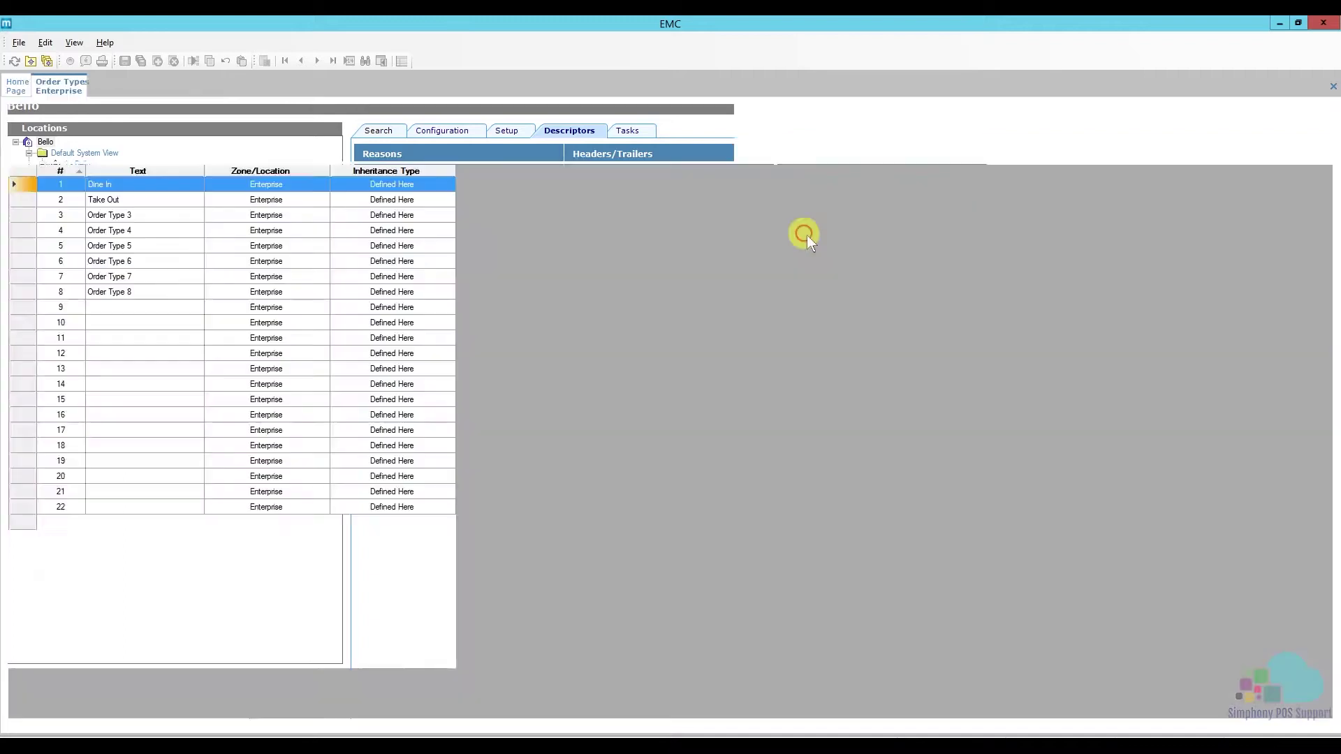
left_click(157, 186)
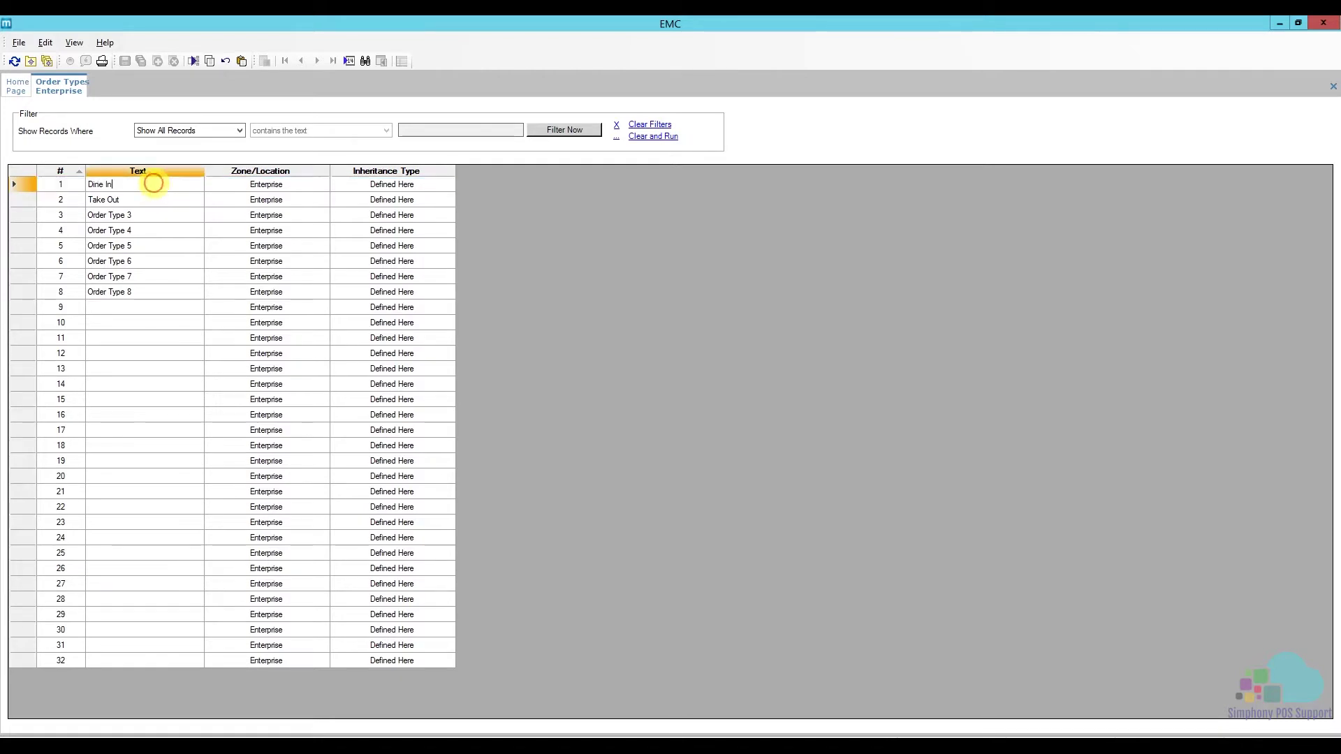
left_click(148, 199)
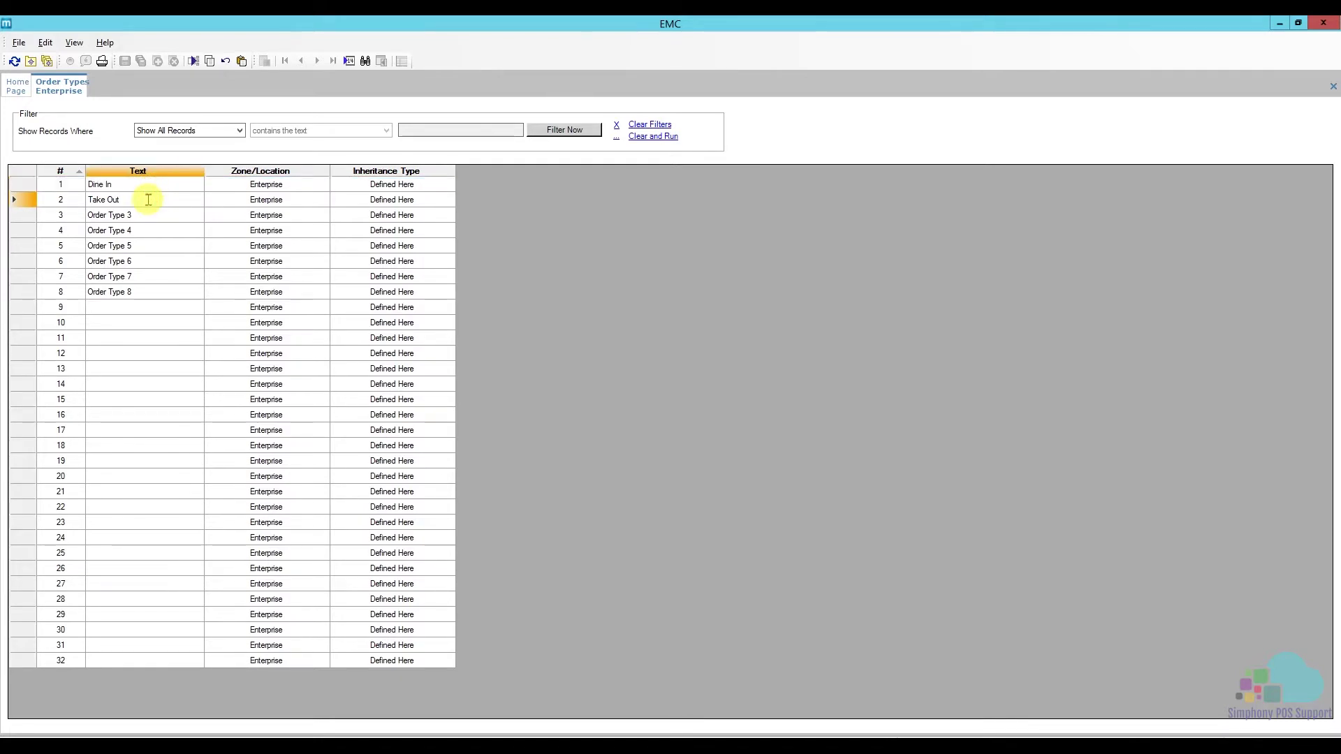
left_click(146, 214)
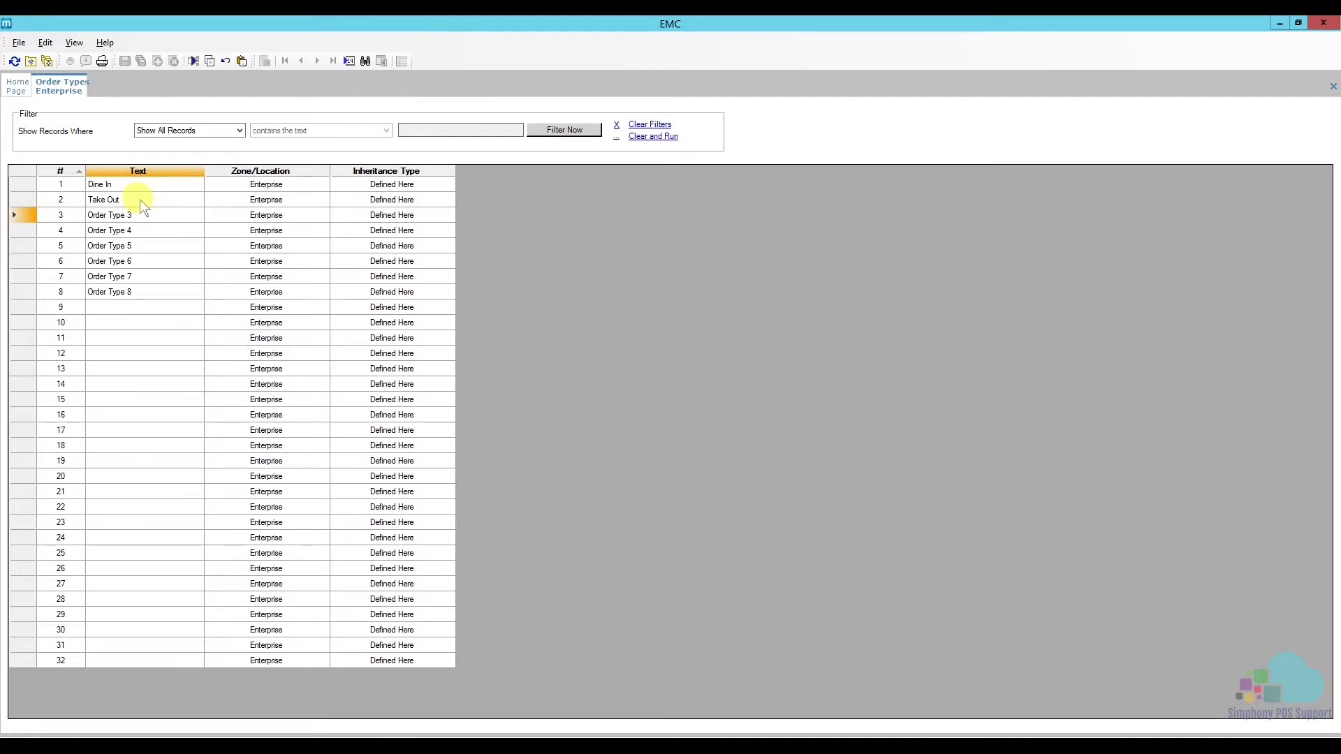
Rename 'Order Type 3' to 'Delivery', save, and close the Order Types view
left_click_drag(148, 213, 83, 215)
type("Deli")
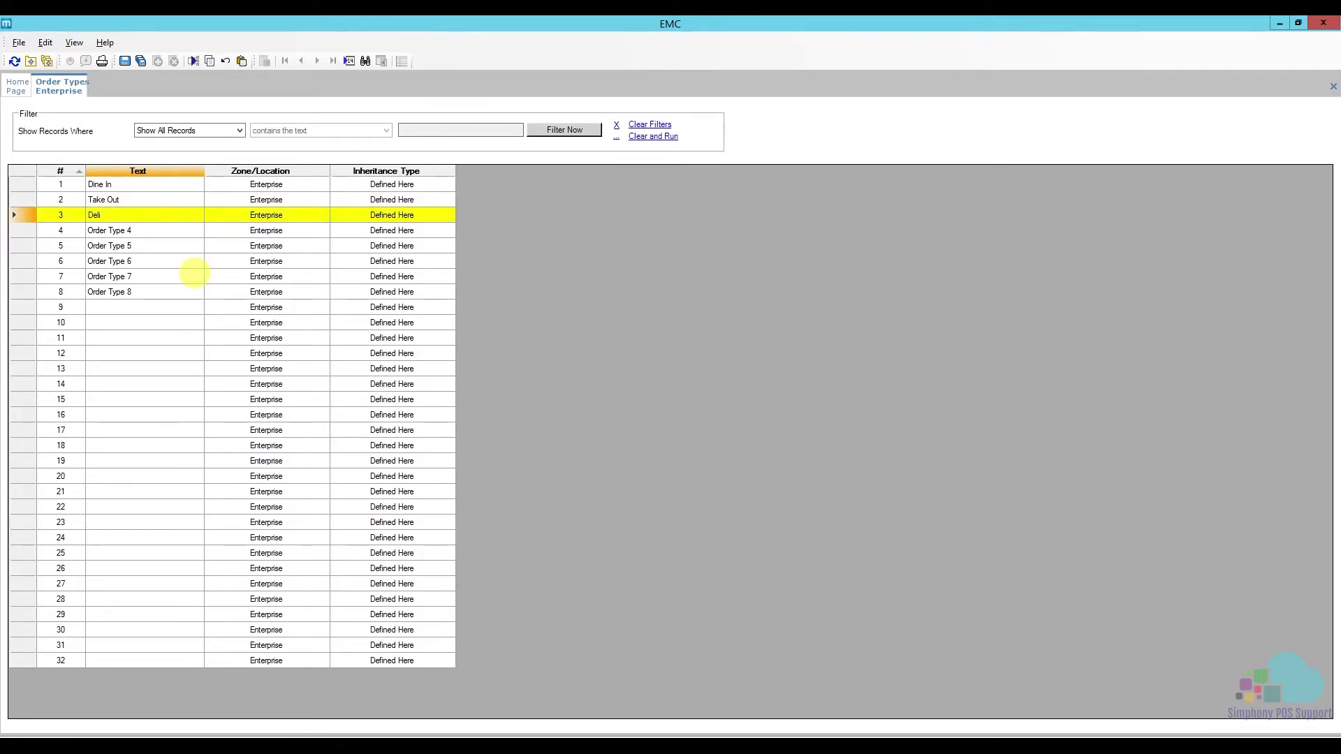
type("very")
left_click(124, 60)
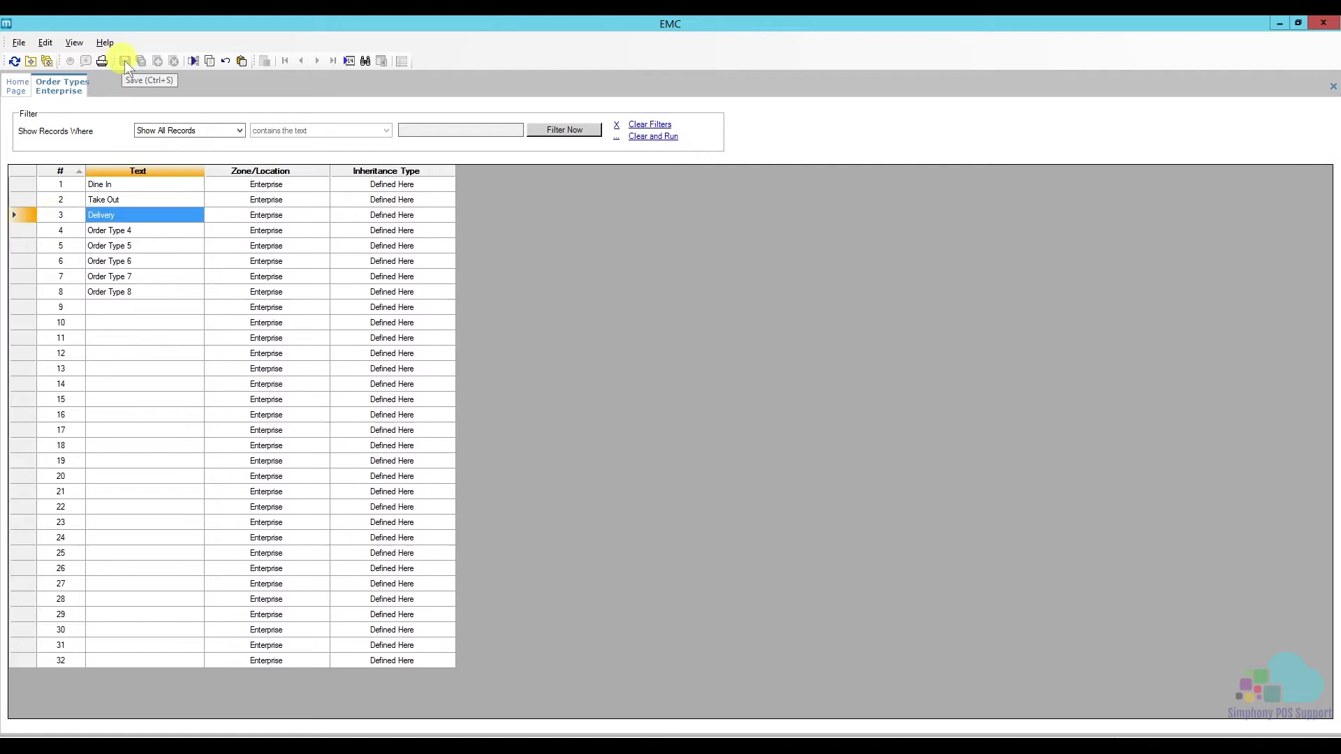
right_click(74, 96)
left_click(86, 100)
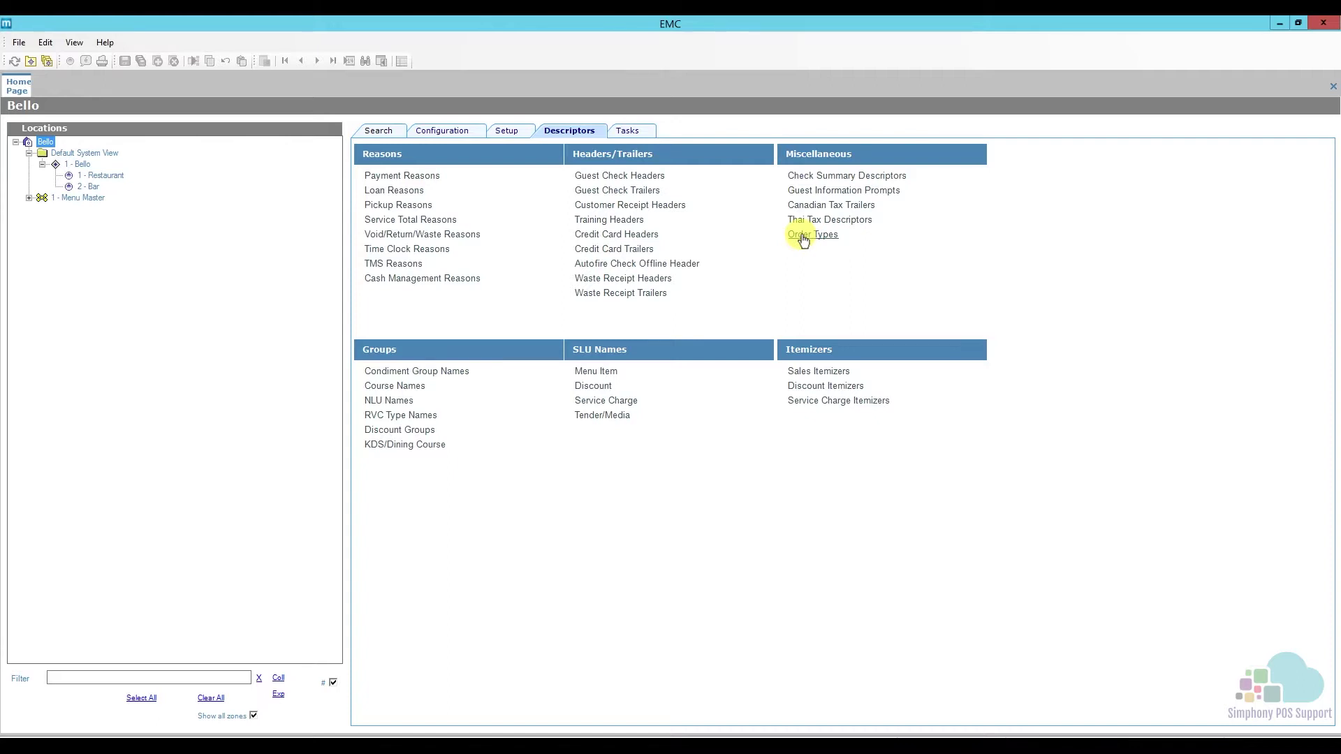
In Order Type Parameters, enable Delivery options 1, 2 and 5 (receipt, order printer, auto combo)
left_click(513, 131)
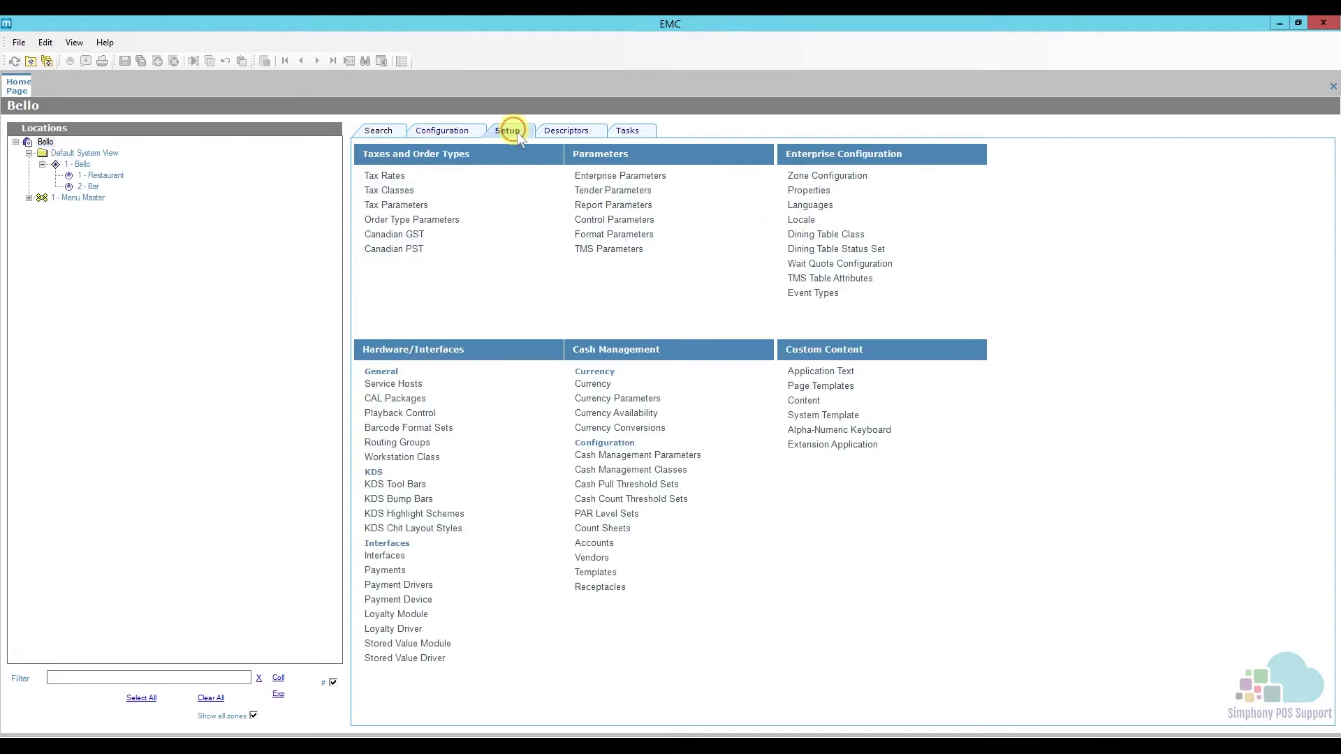
left_click(442, 219)
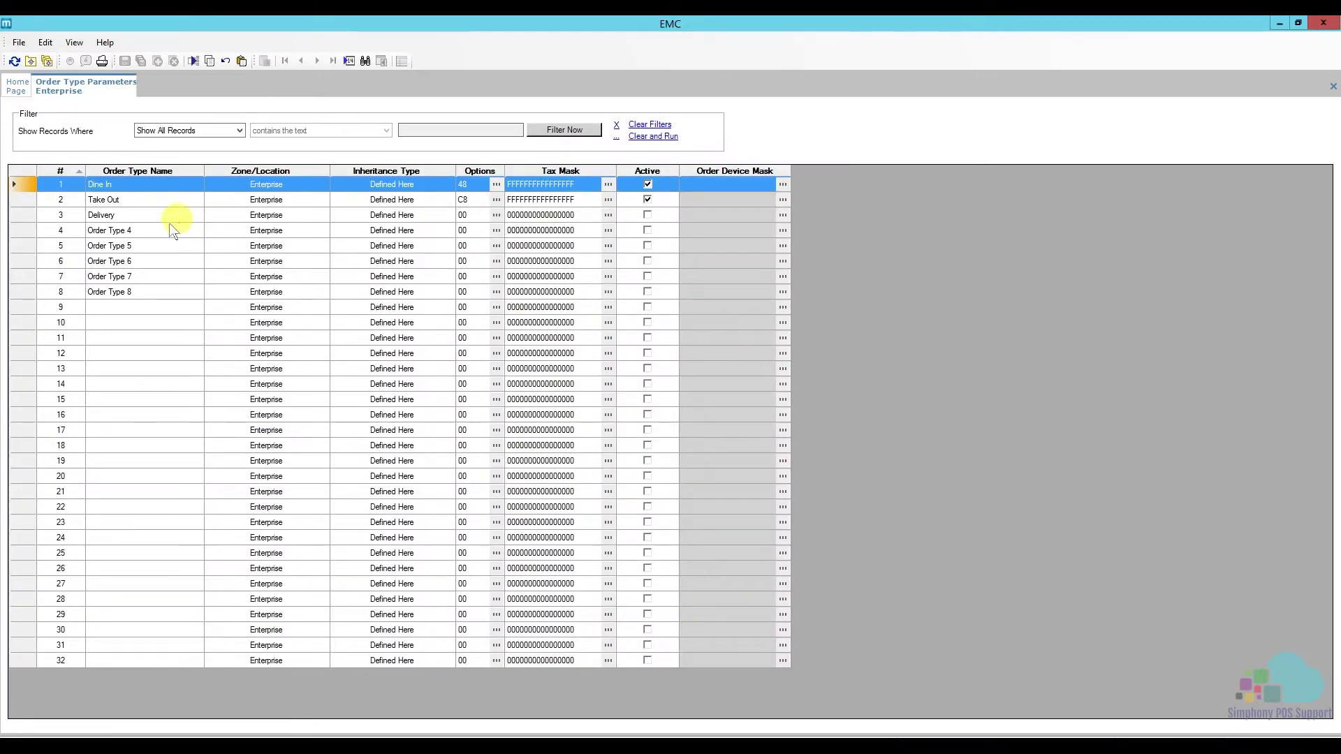
left_click(142, 215)
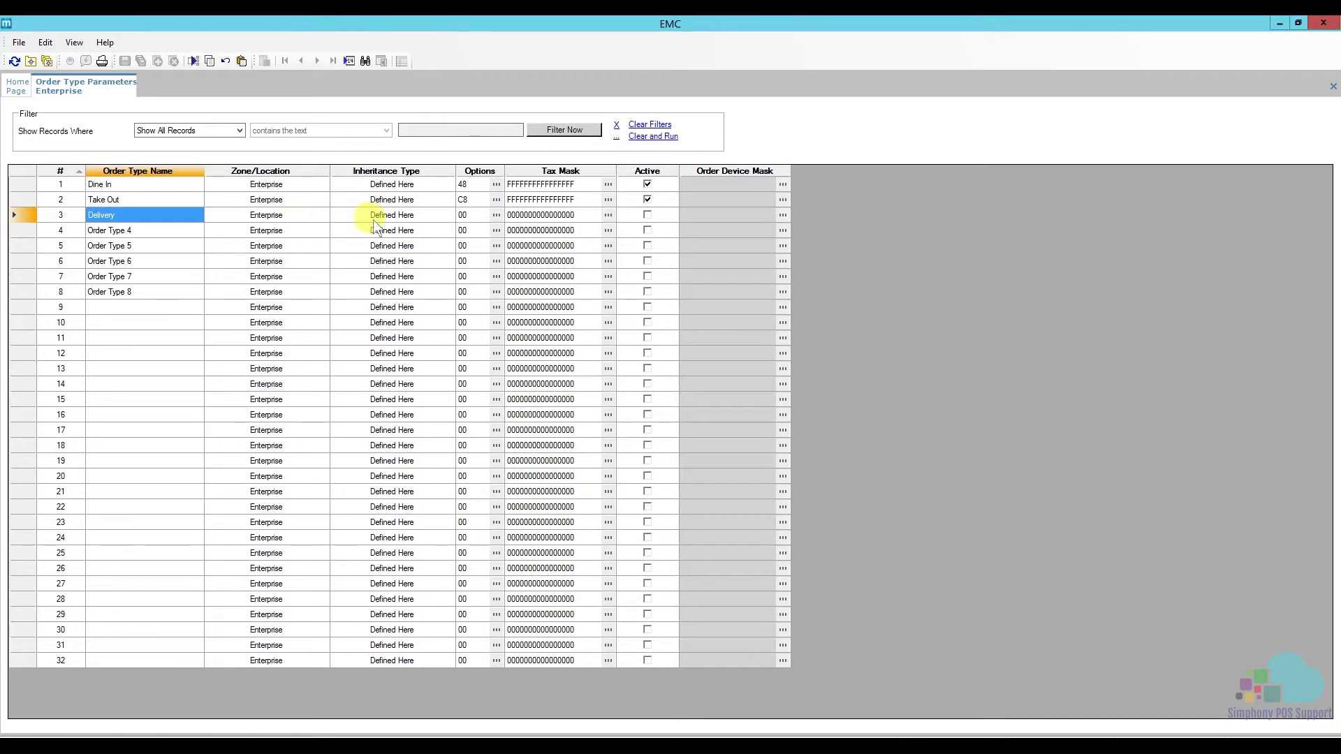
left_click(496, 215)
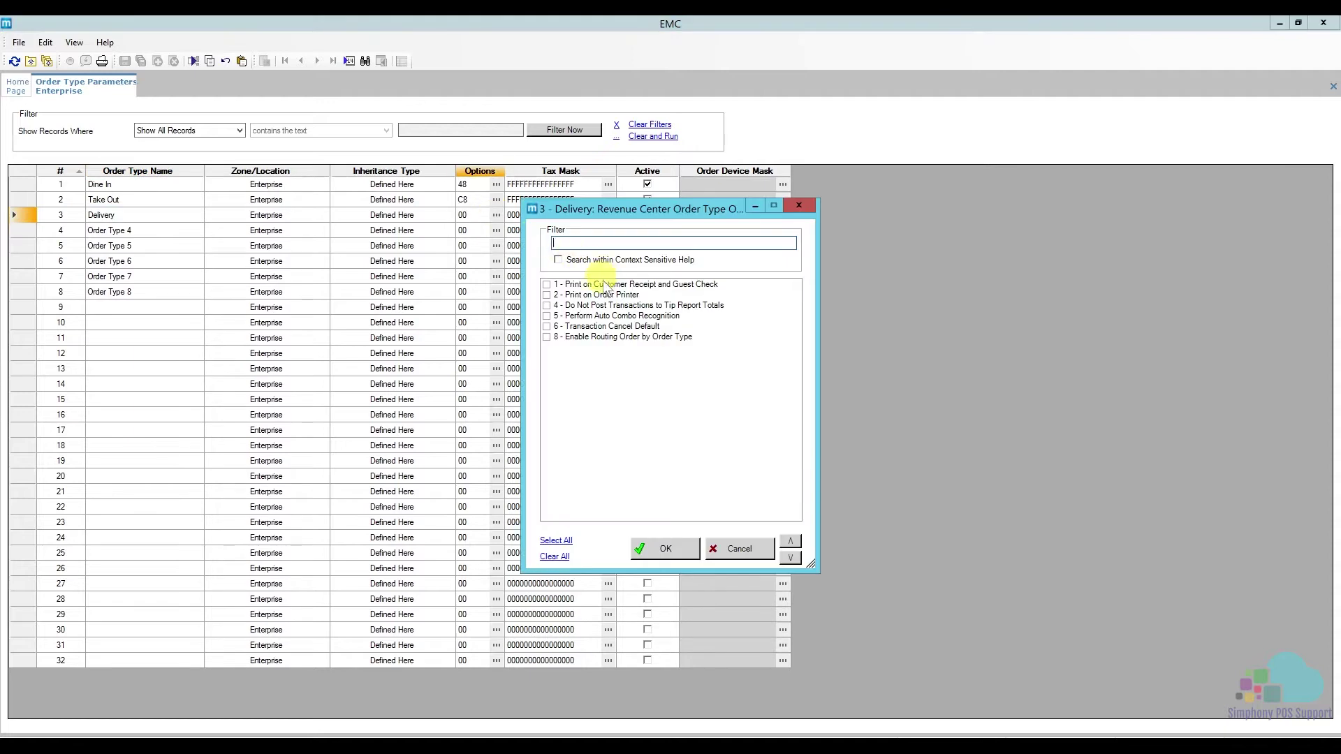
left_click(588, 286)
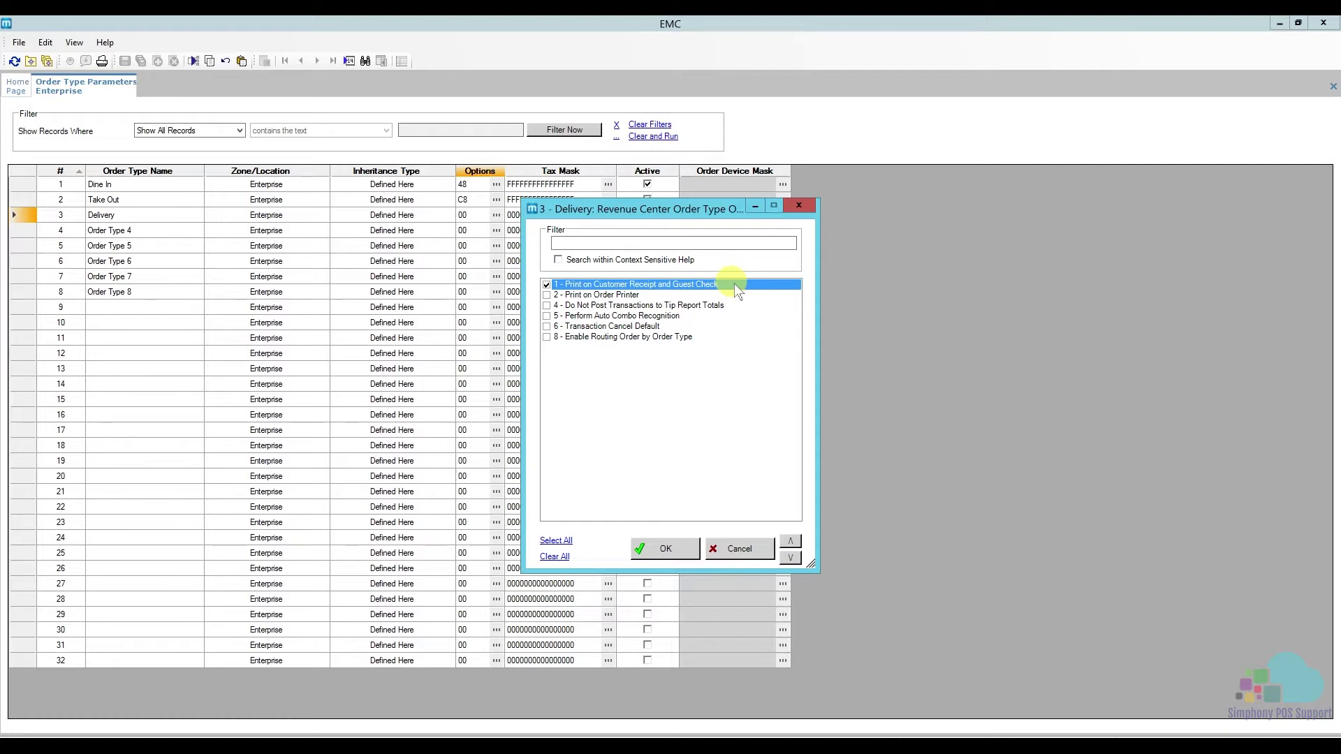
left_click(612, 296)
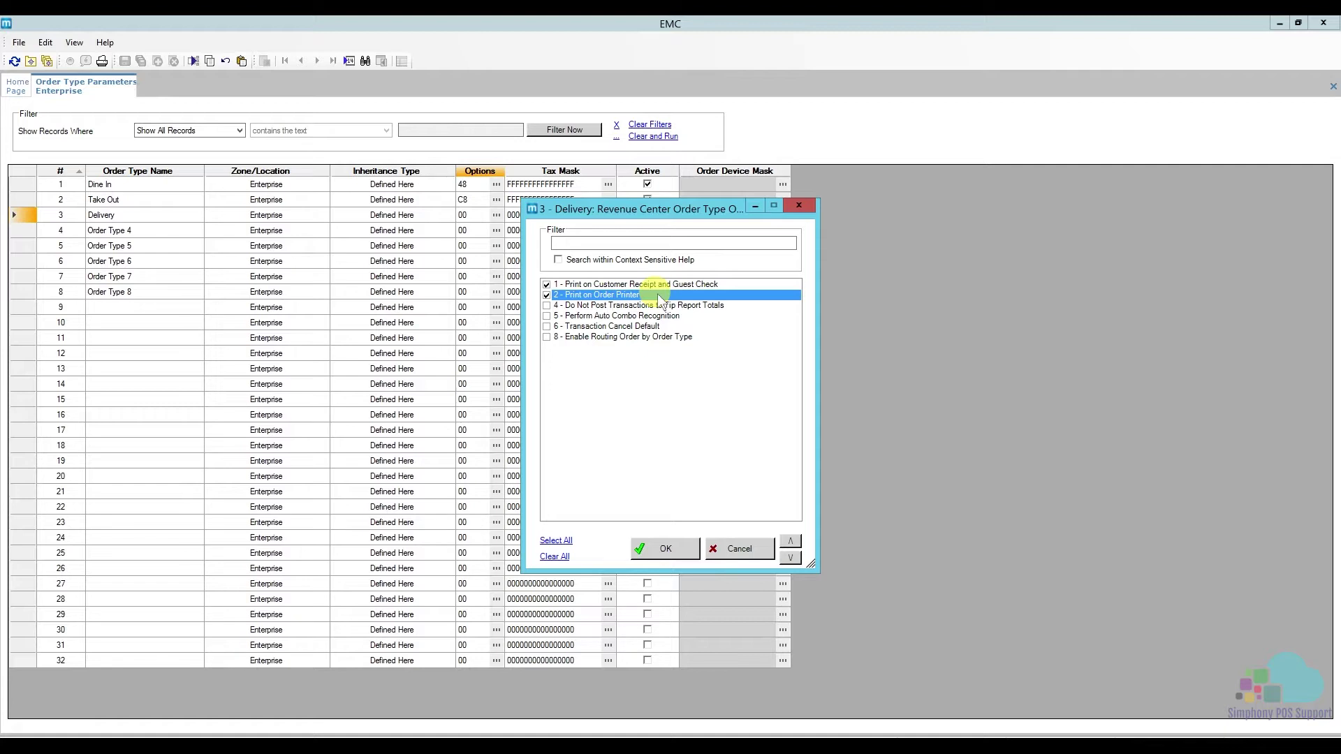
left_click(625, 316)
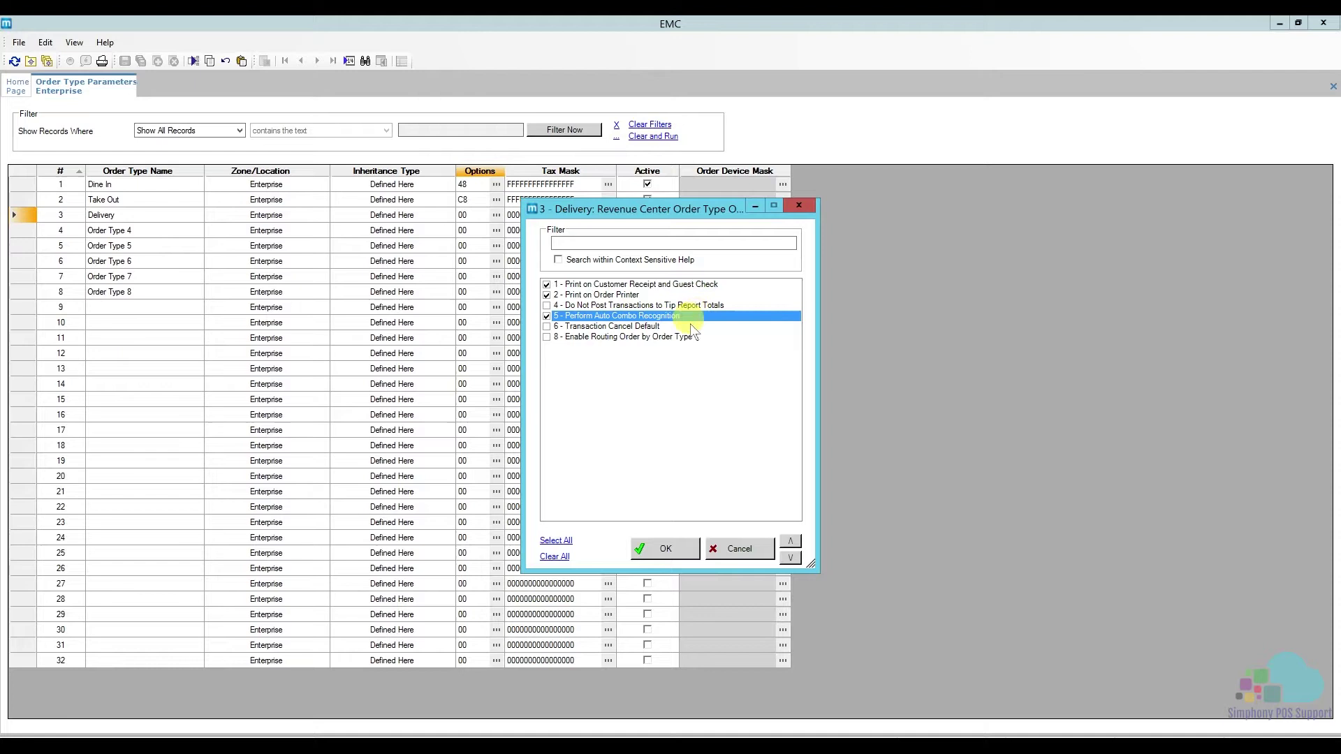
left_click(667, 548)
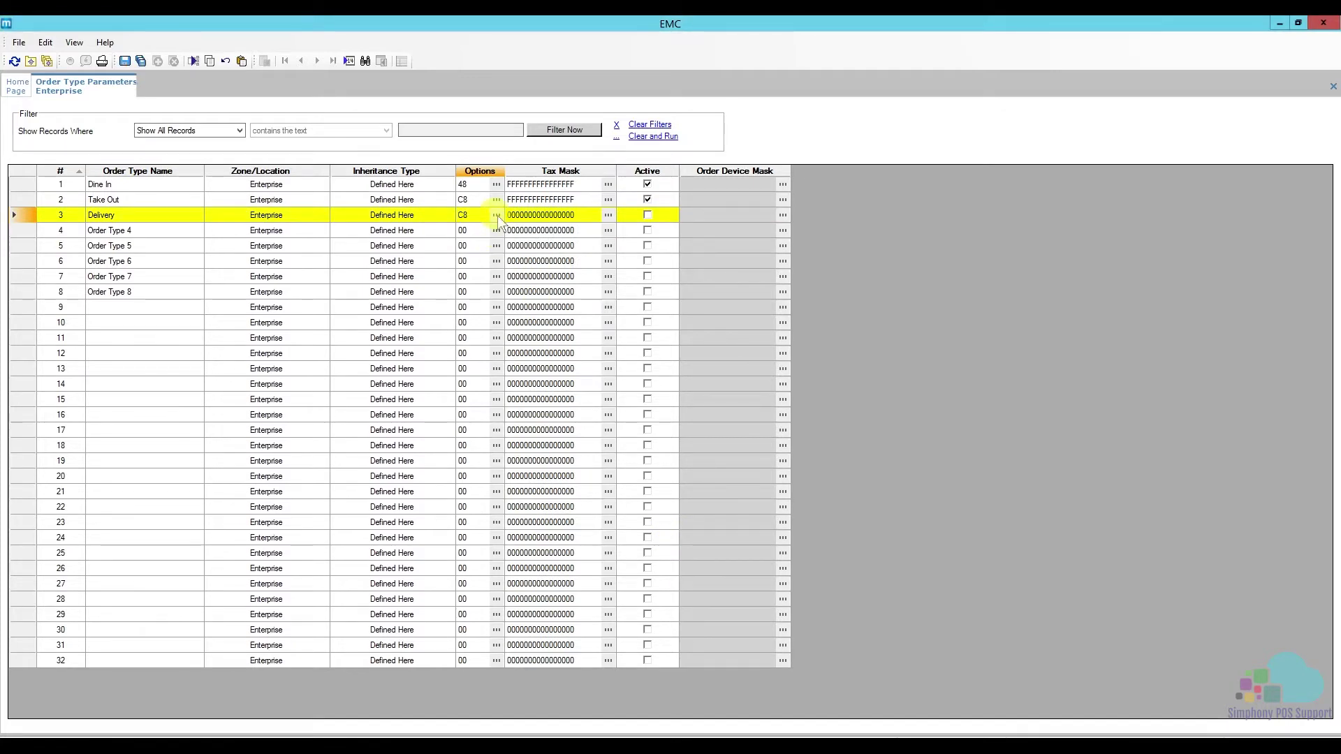
Give Delivery the all-taxes mask FFFFFFFFFFFFFFFF, mark it active, and save
left_click(608, 215)
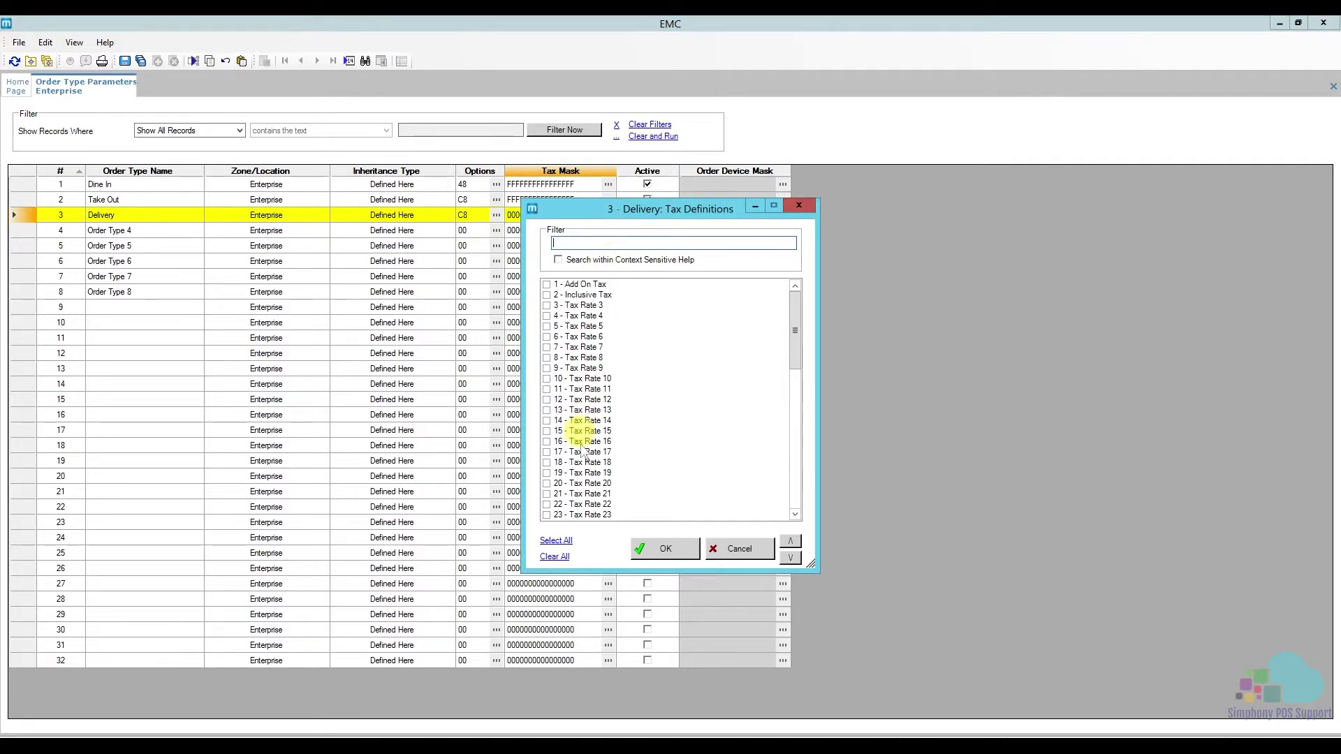
left_click(556, 541)
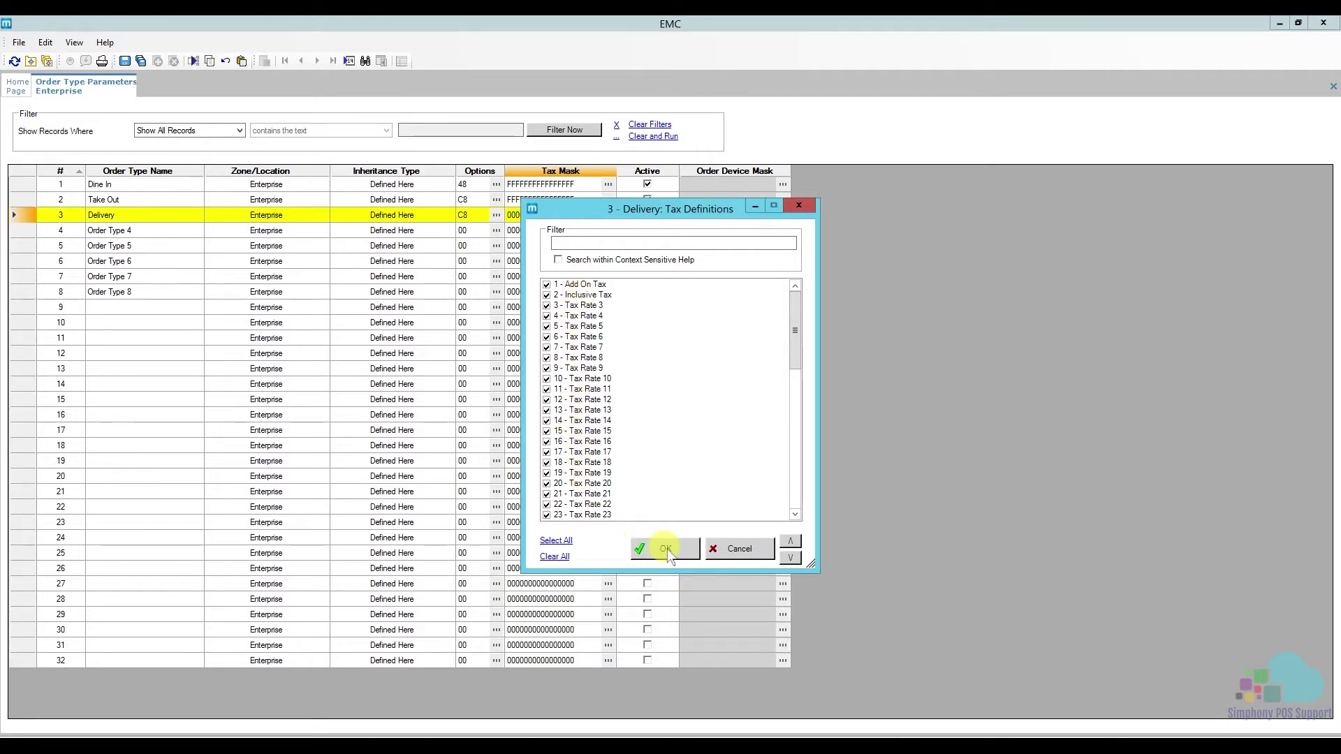
left_click(646, 548)
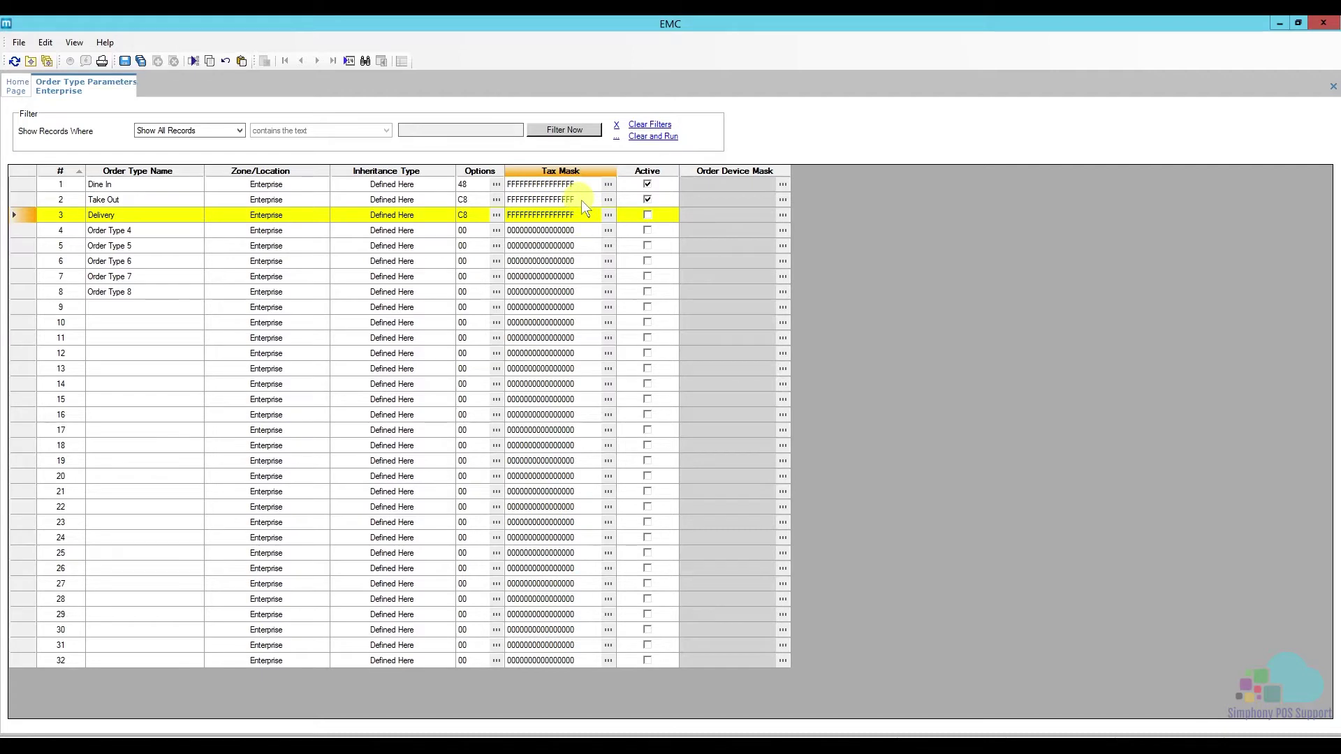
left_click(647, 216)
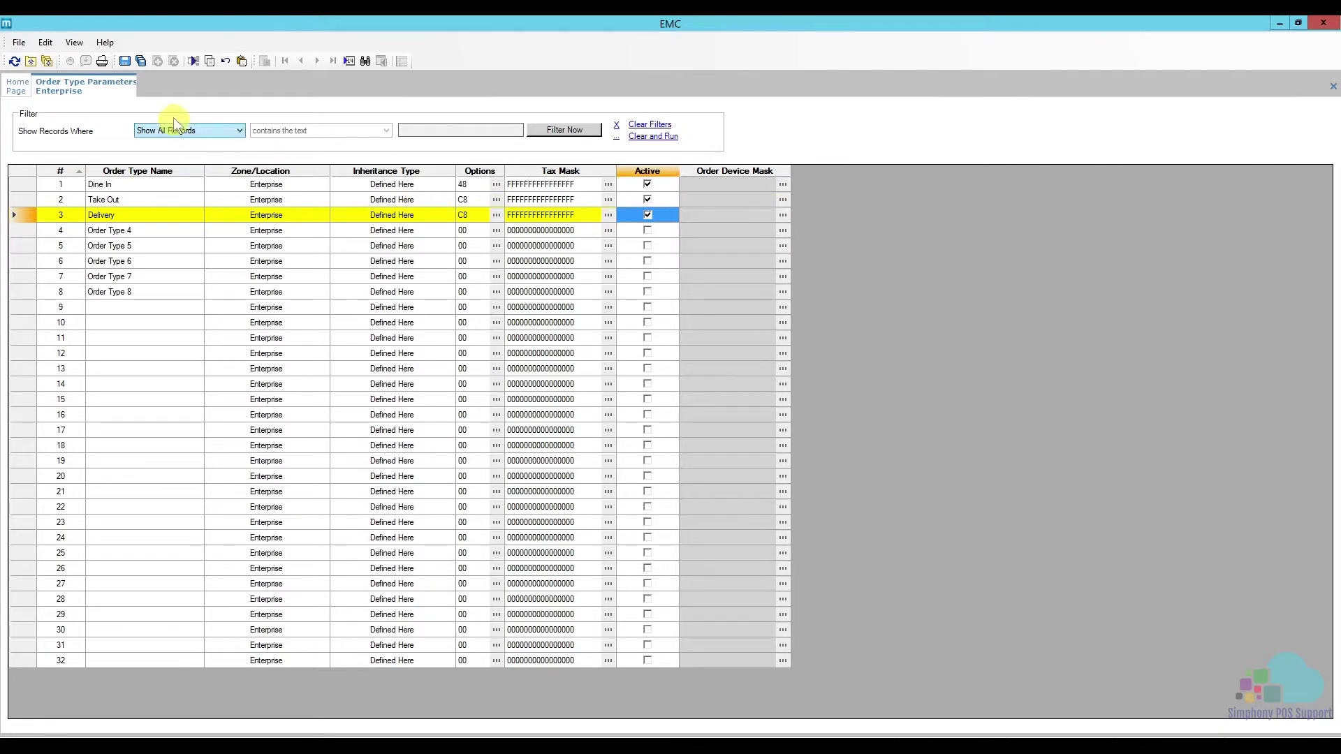
left_click(125, 61)
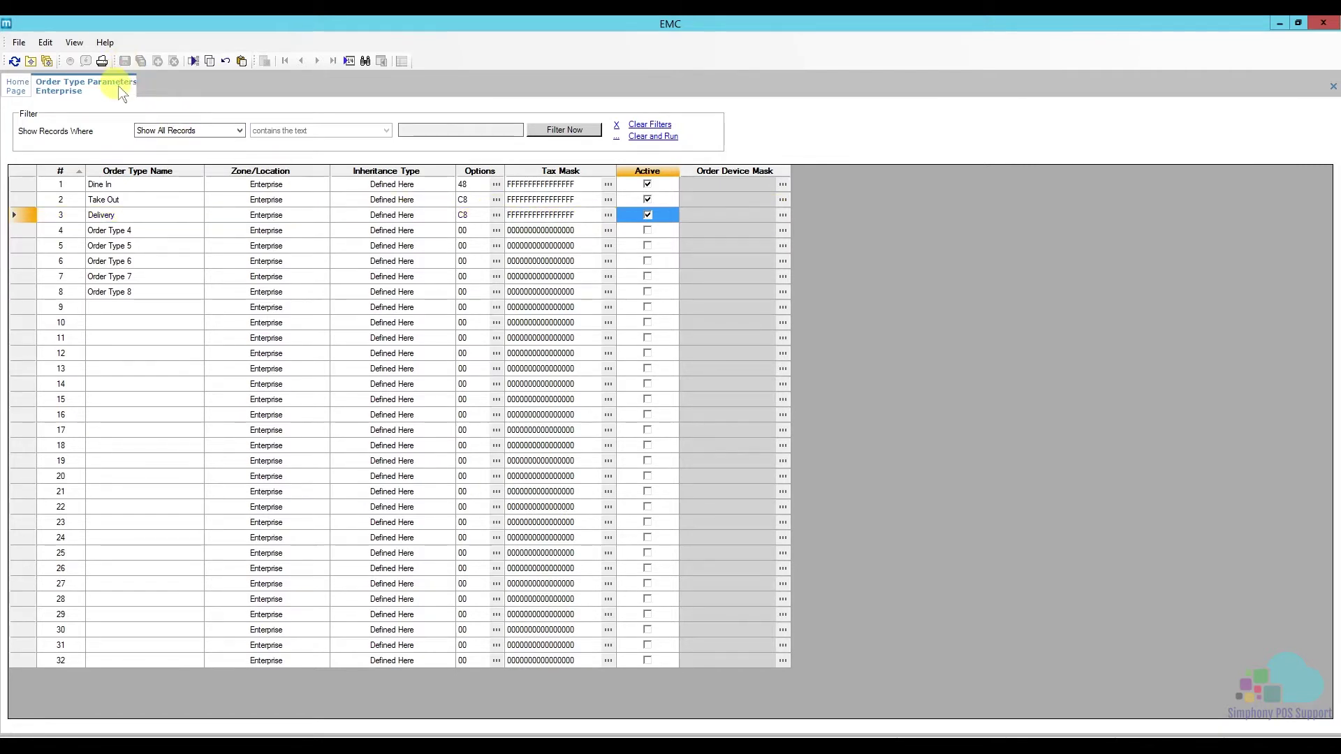
Close Order Type Parameters and show the home page's Configuration modules
right_click(134, 87)
left_click(140, 95)
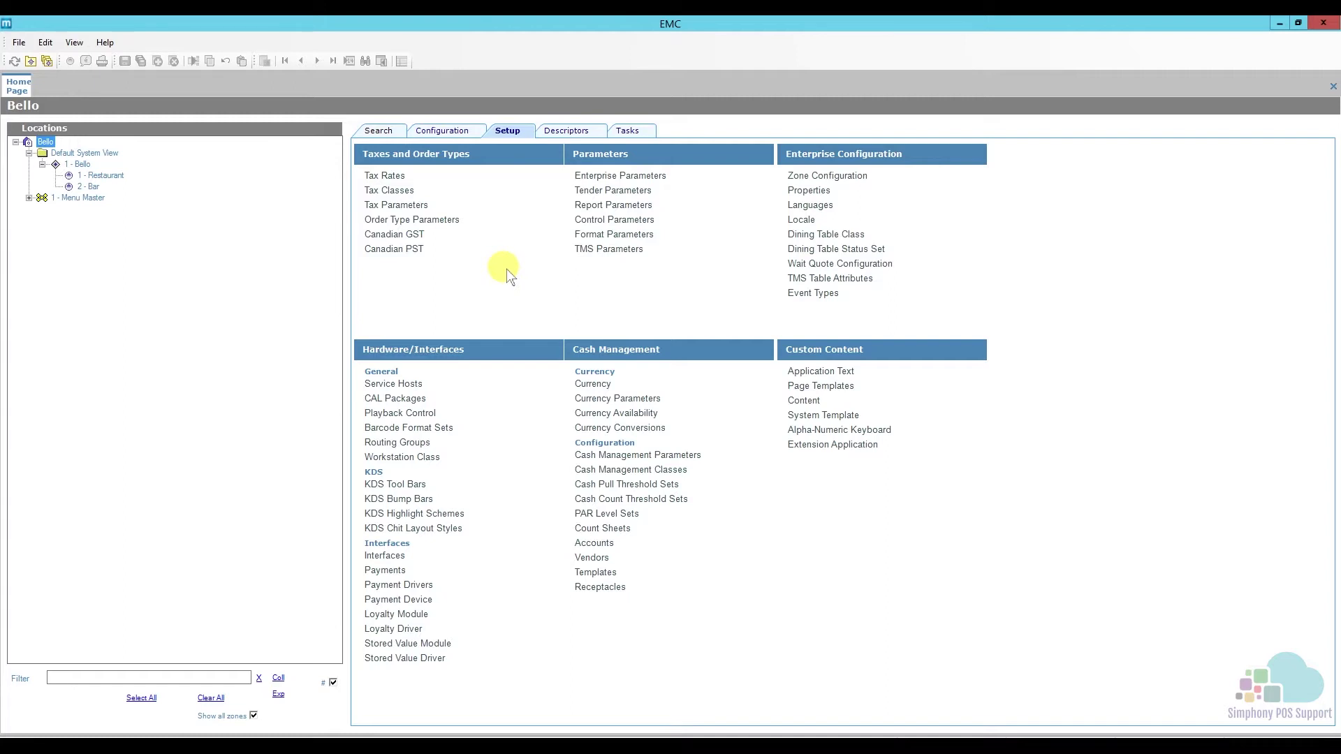
key("Tab")
left_click(458, 132)
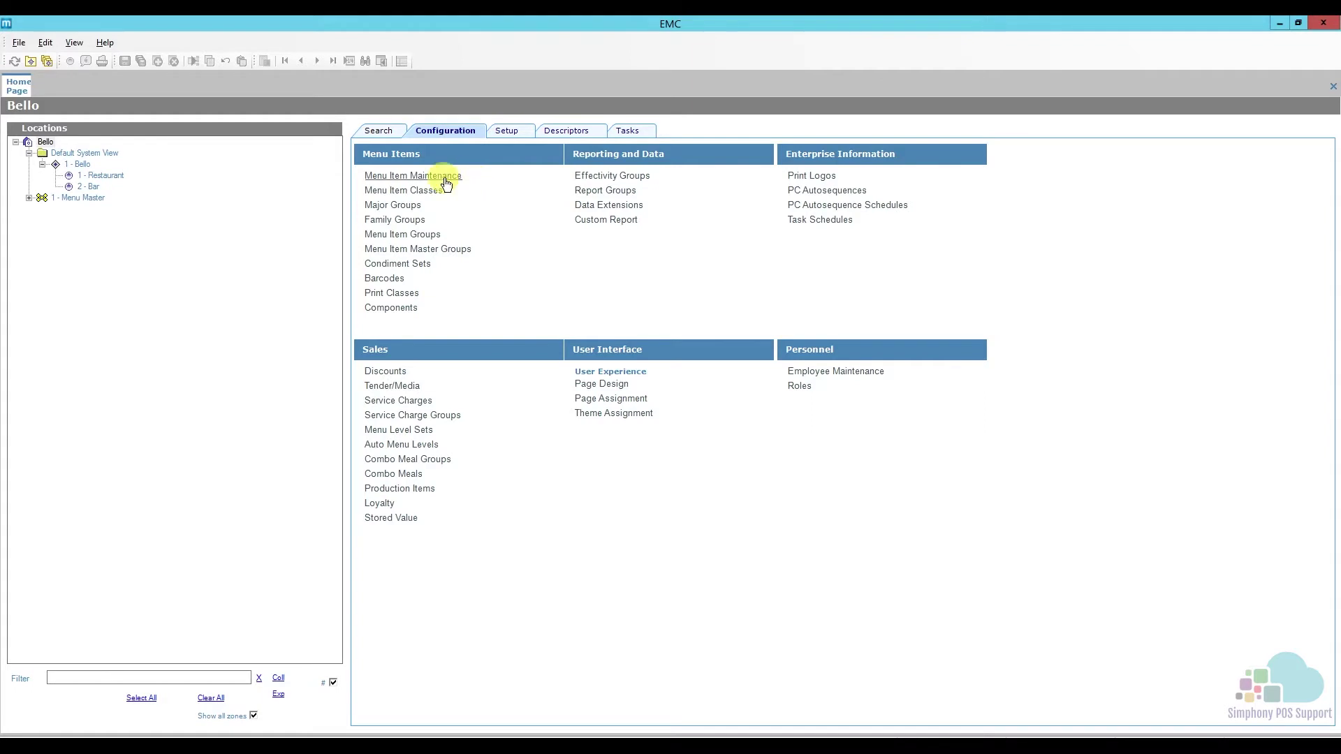
Open Menu Item Maintenance and search Name for 'delivery' to reach record 201 Delivery Fee
left_click(445, 179)
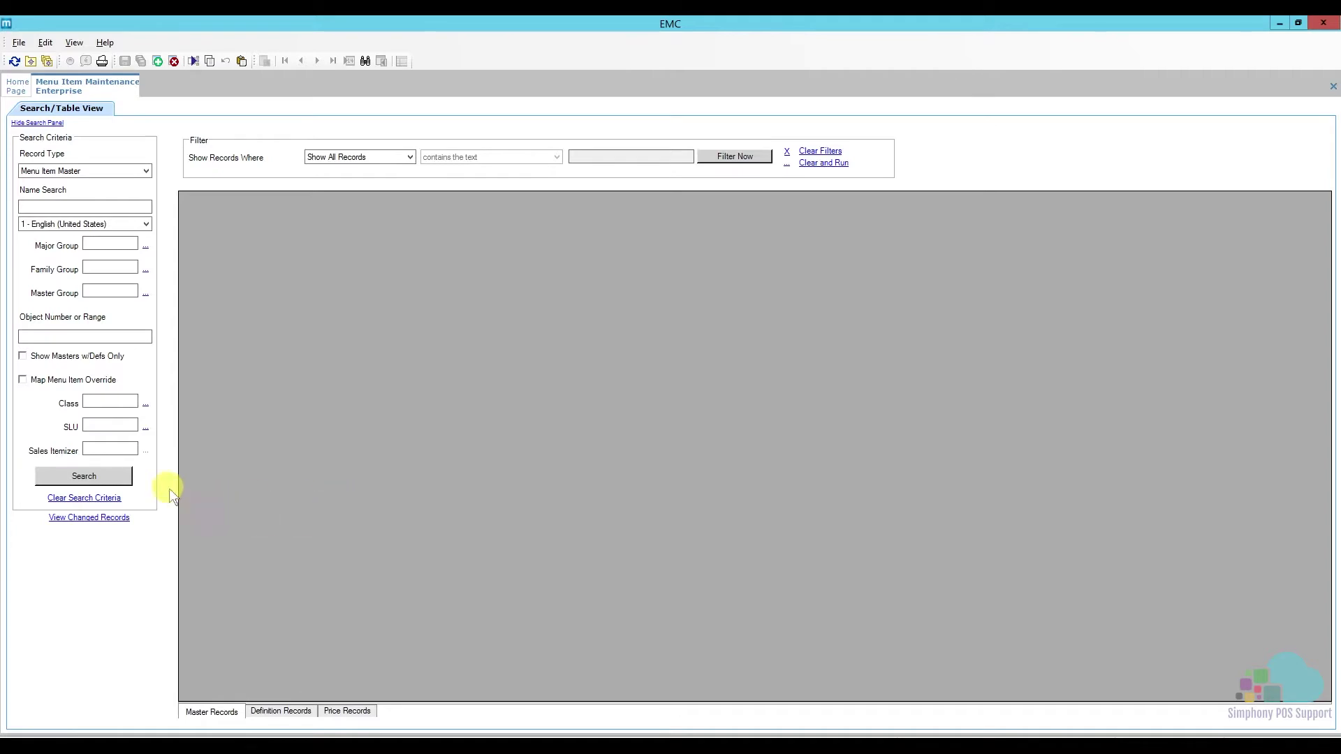
left_click(112, 477)
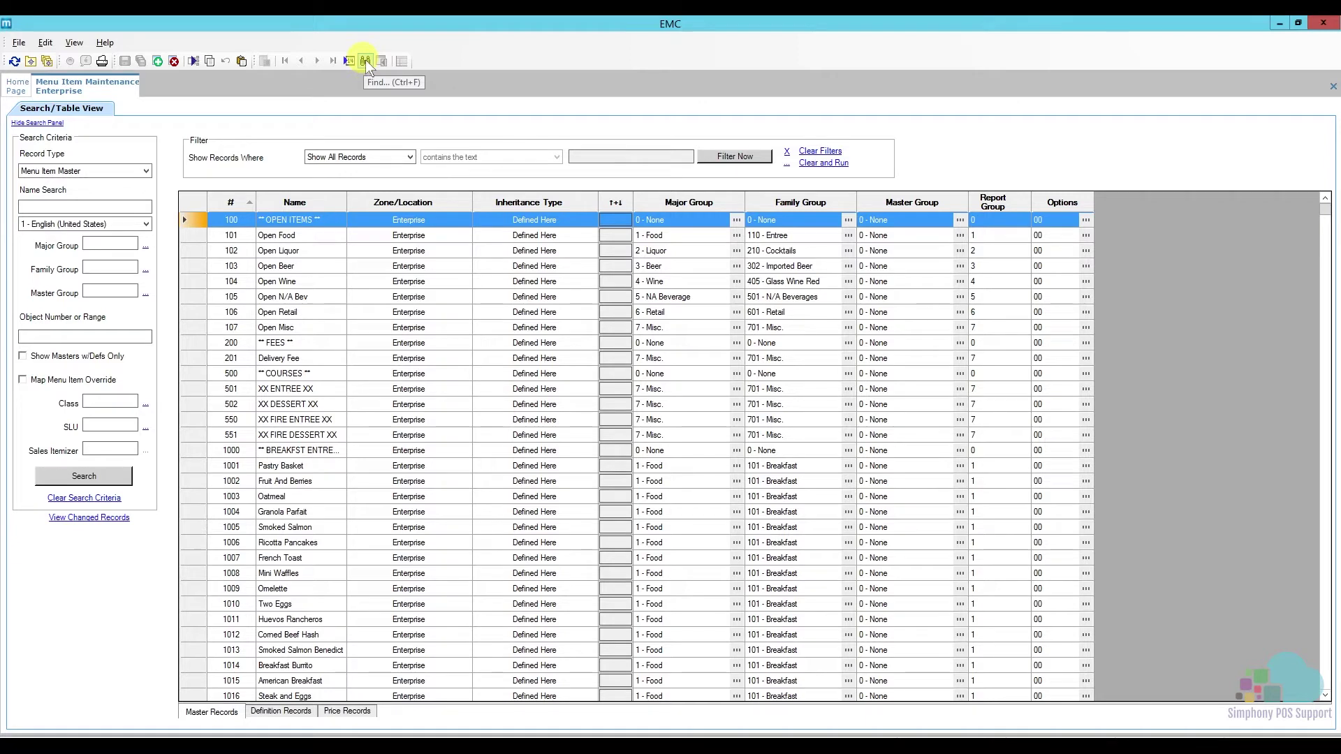
key("ctrl+f")
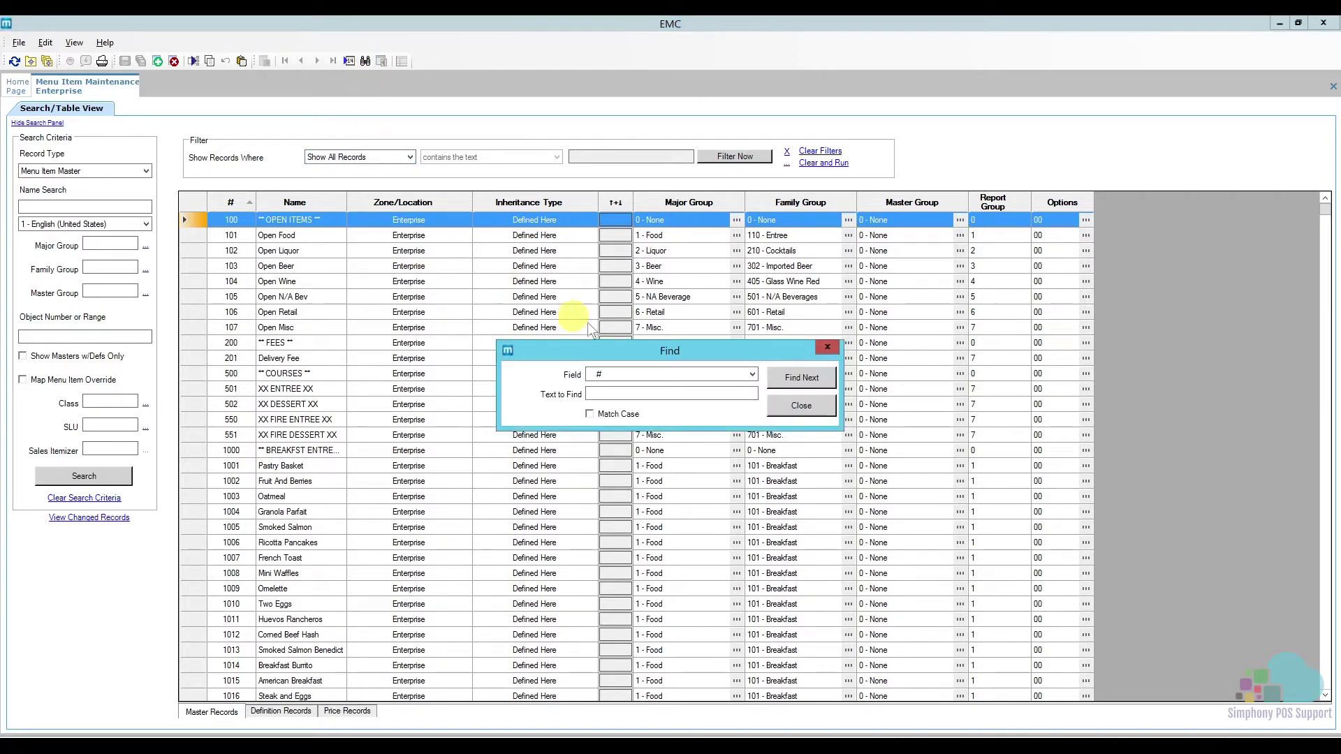
left_click(616, 373)
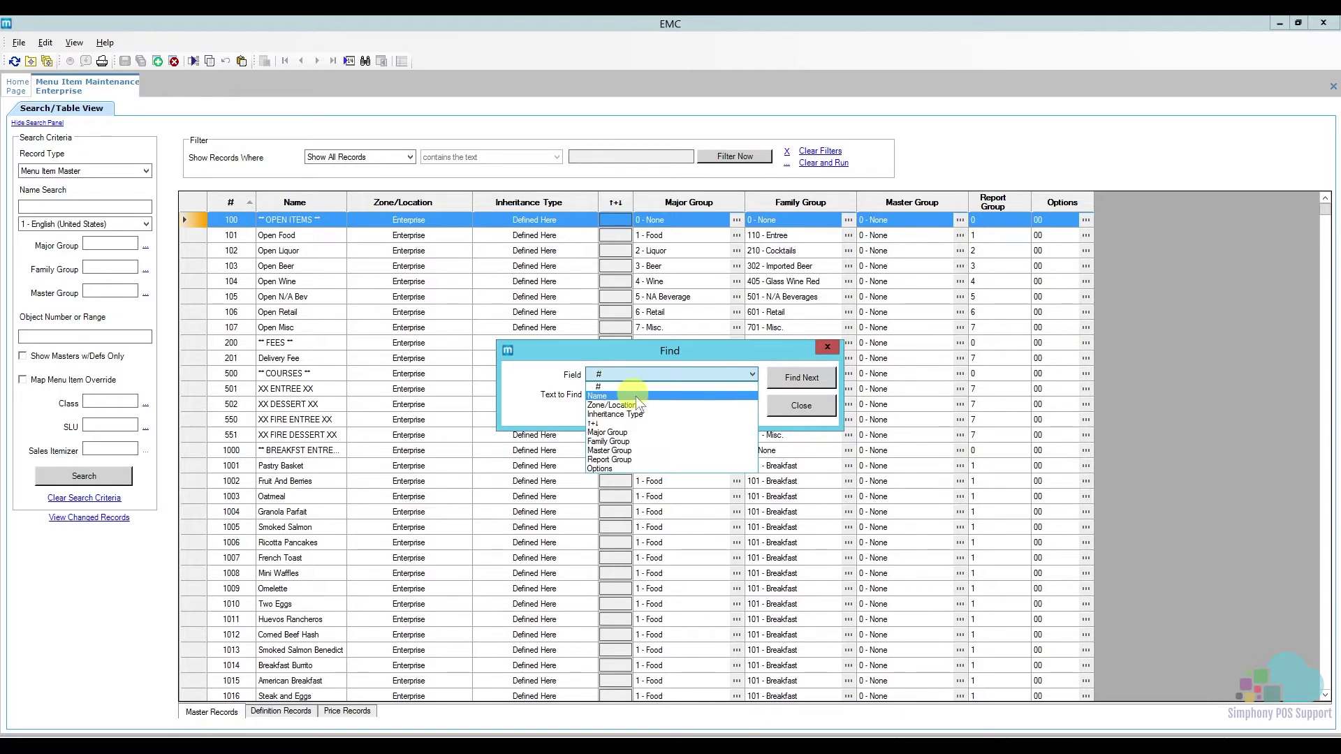
left_click(635, 396)
left_click(624, 394)
type("del")
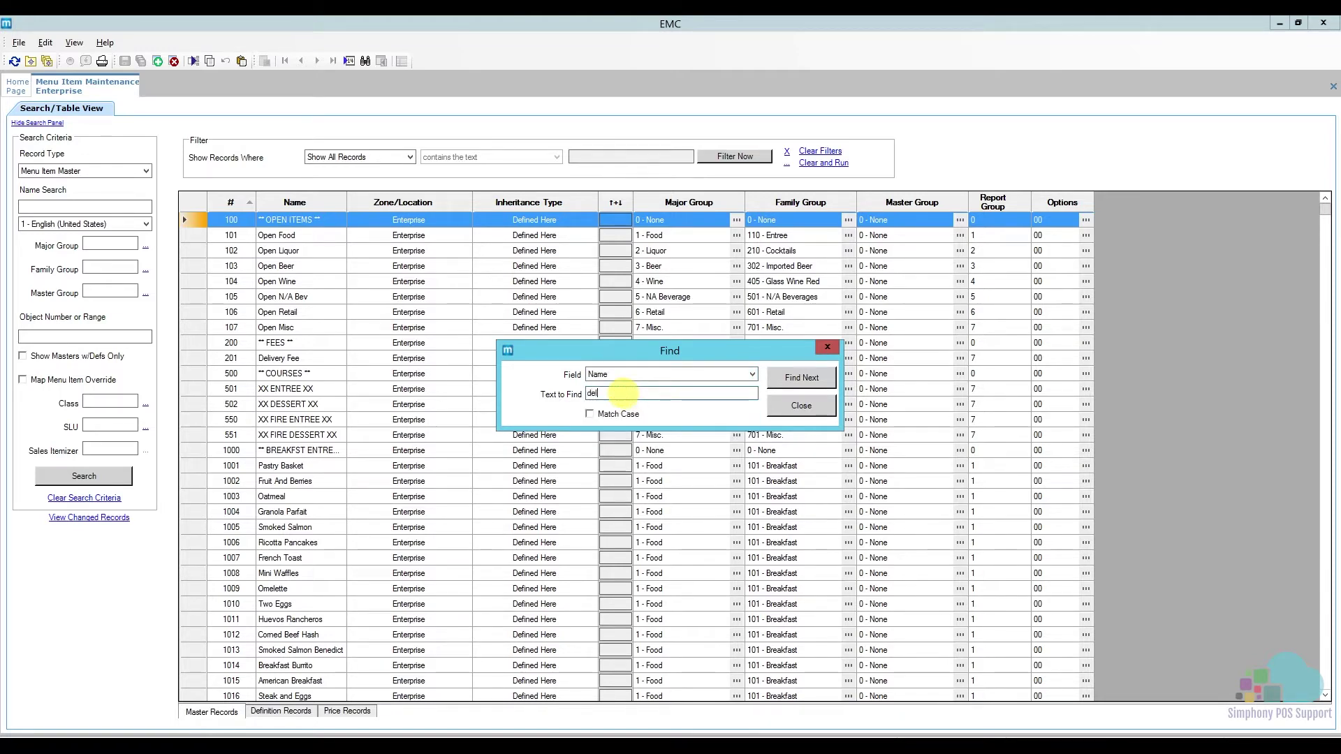
type("ivery")
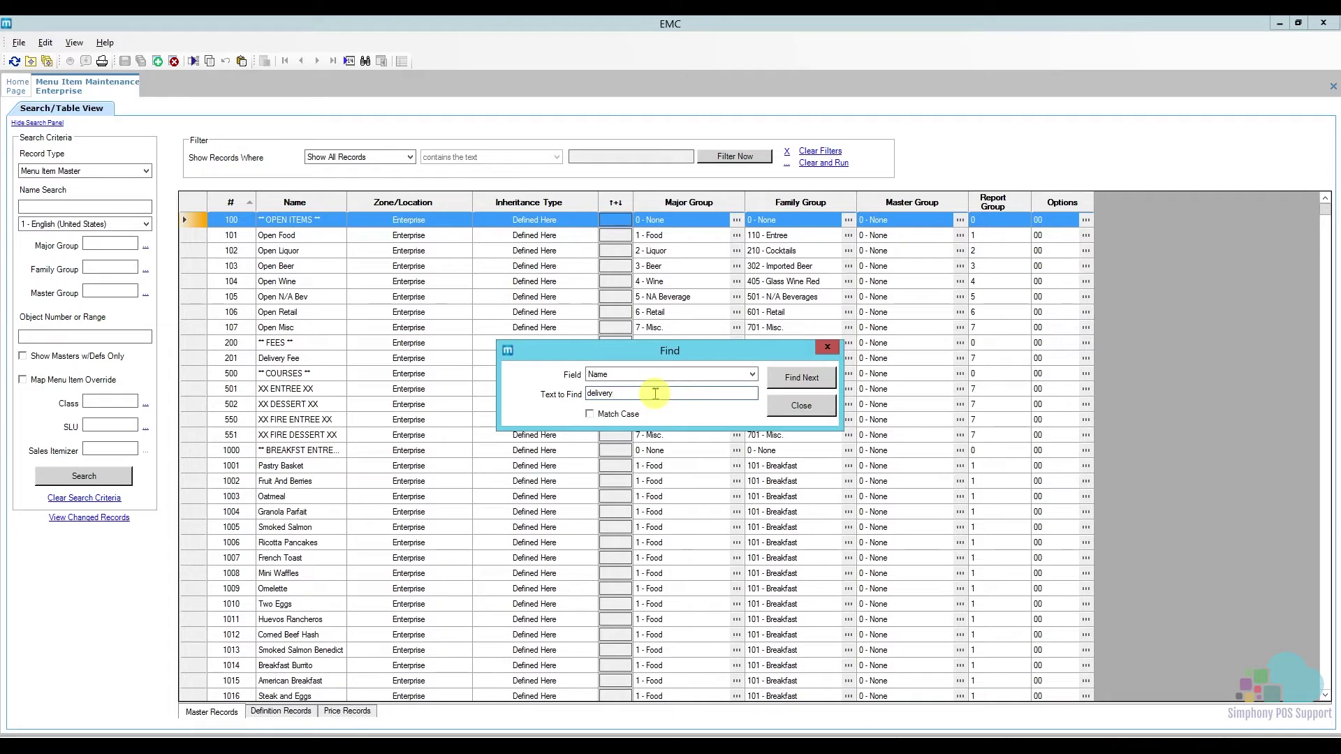
left_click(789, 388)
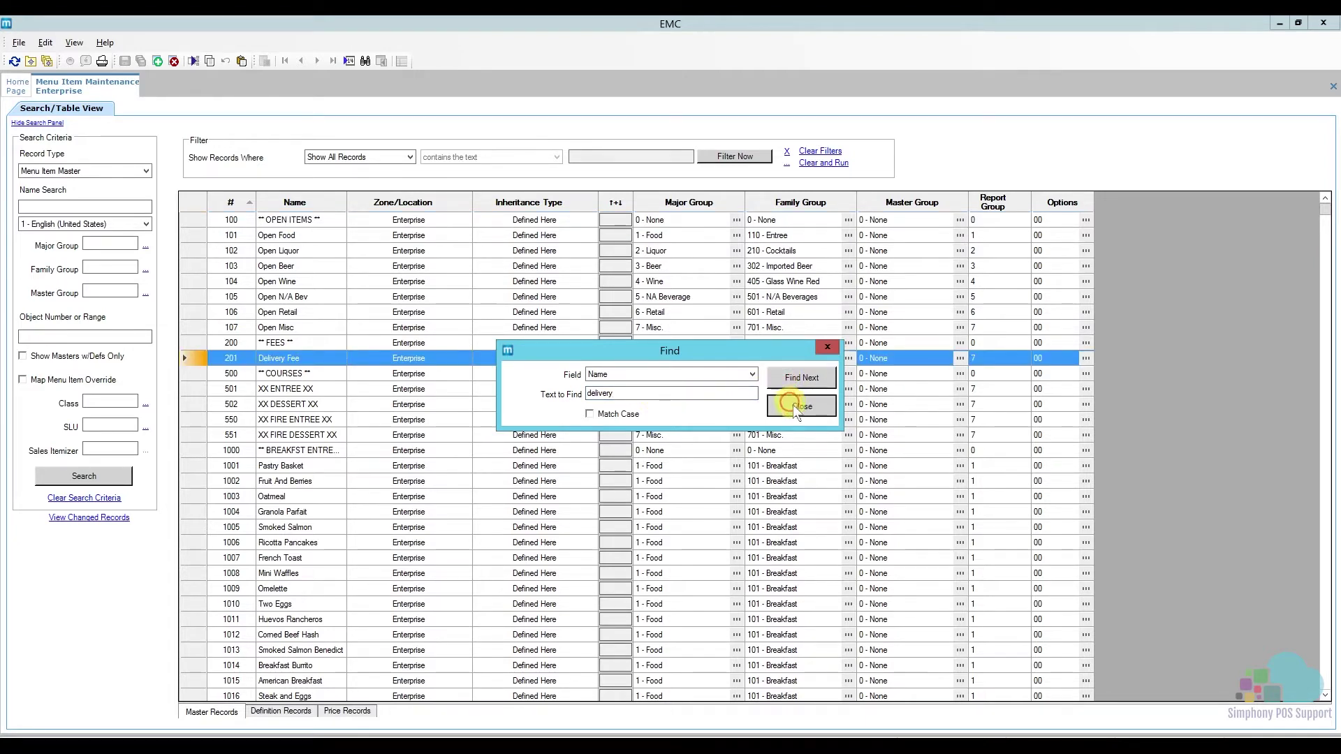
Close the search and inspect the Delivery Fee's definition records and main menu level options
left_click(793, 404)
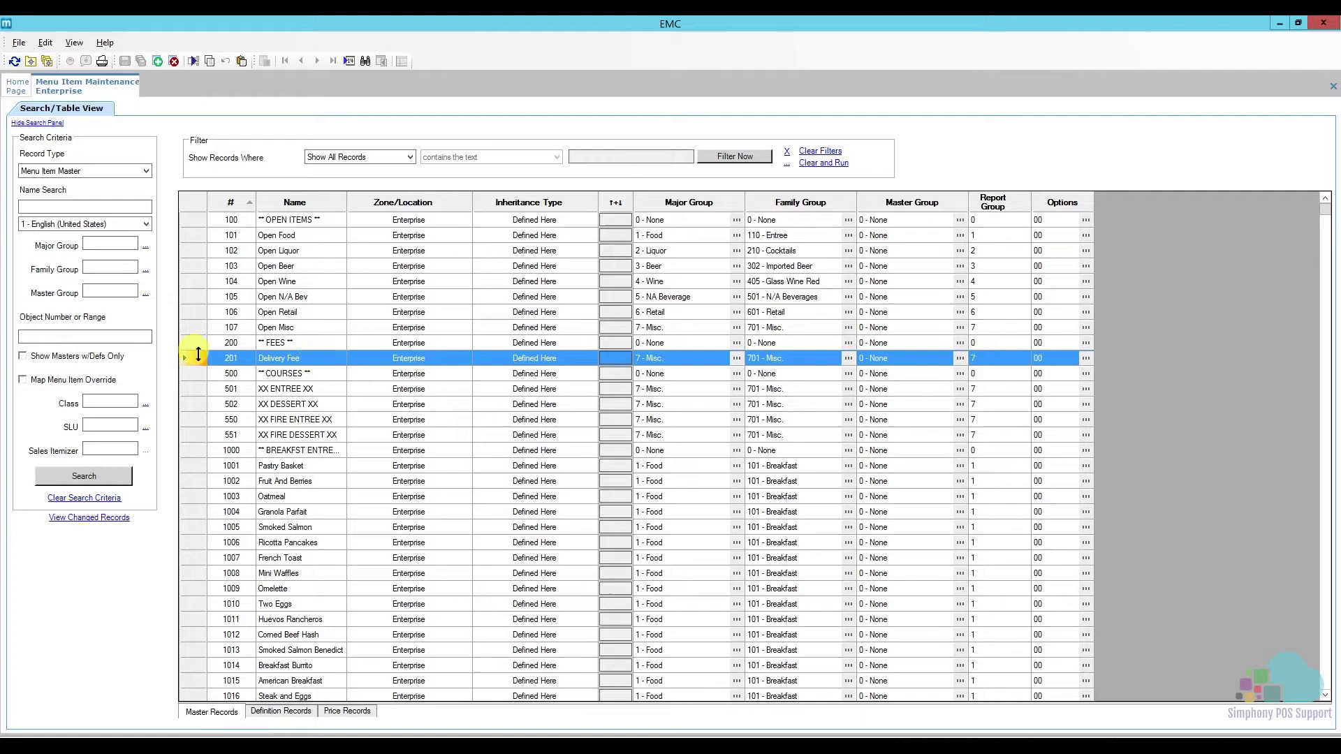
left_click_drag(194, 350, 194, 335)
left_click(281, 712)
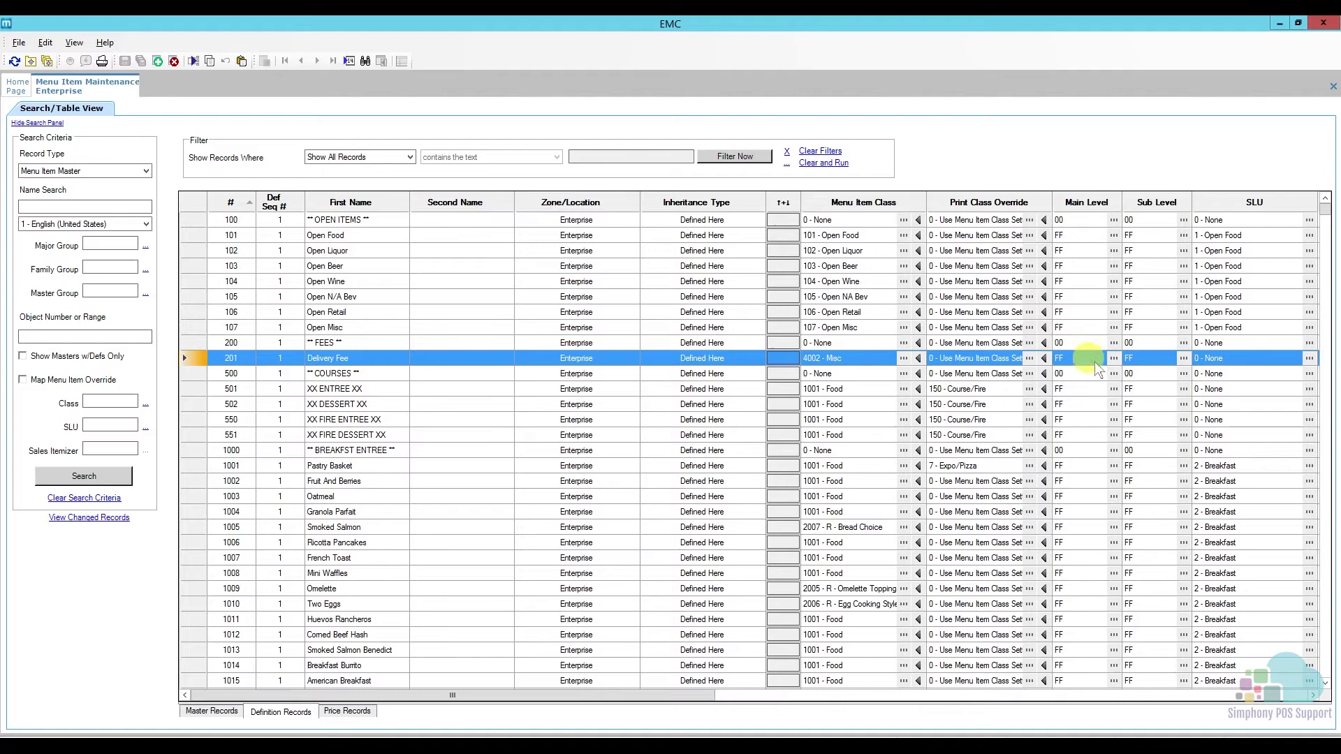
left_click(1111, 359)
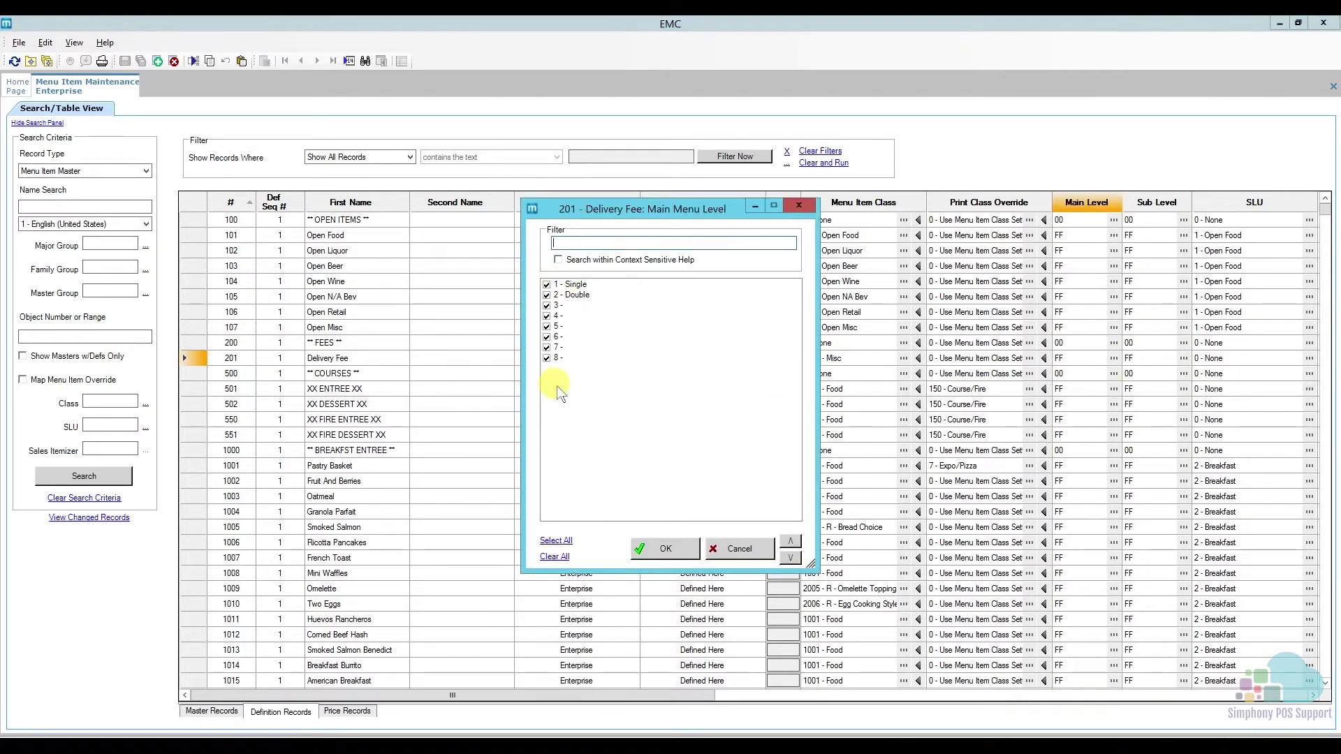
left_click(740, 546)
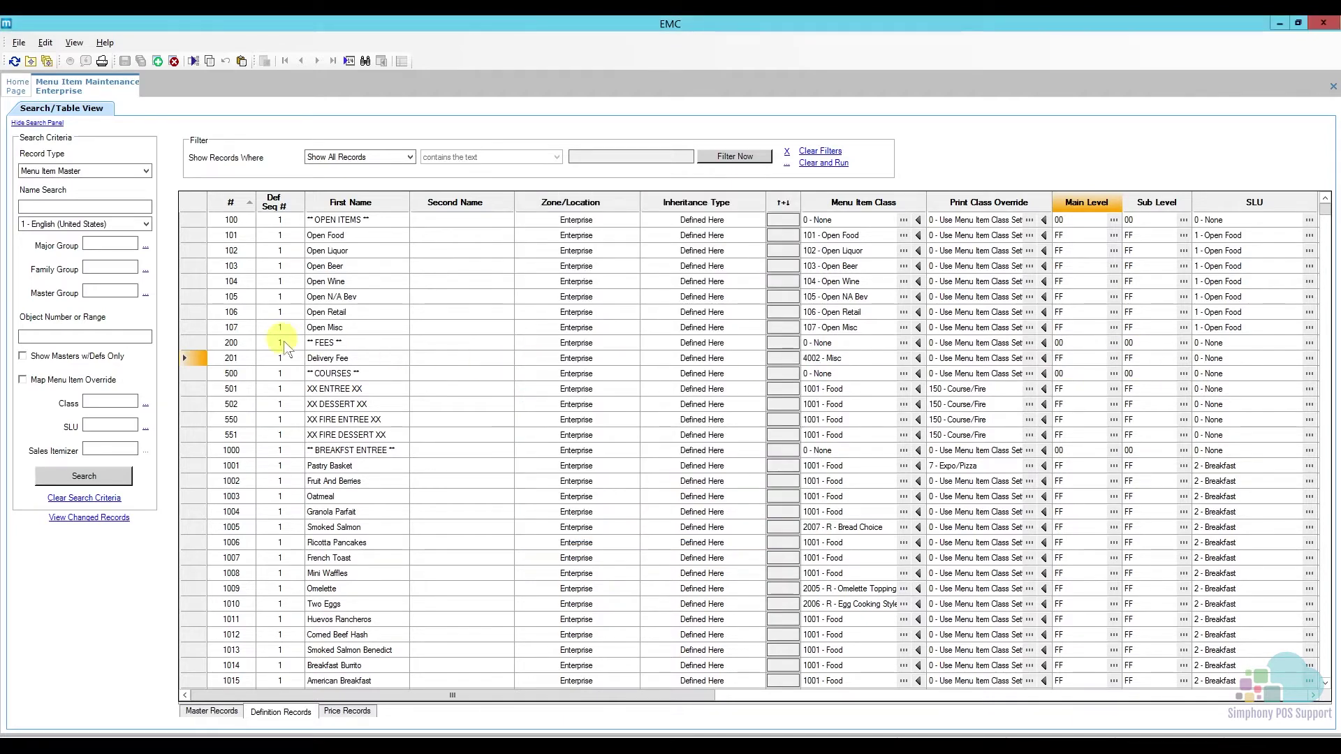
Check the Delivery Fee's 5.00 price, then return to the master records list
left_click(183, 357)
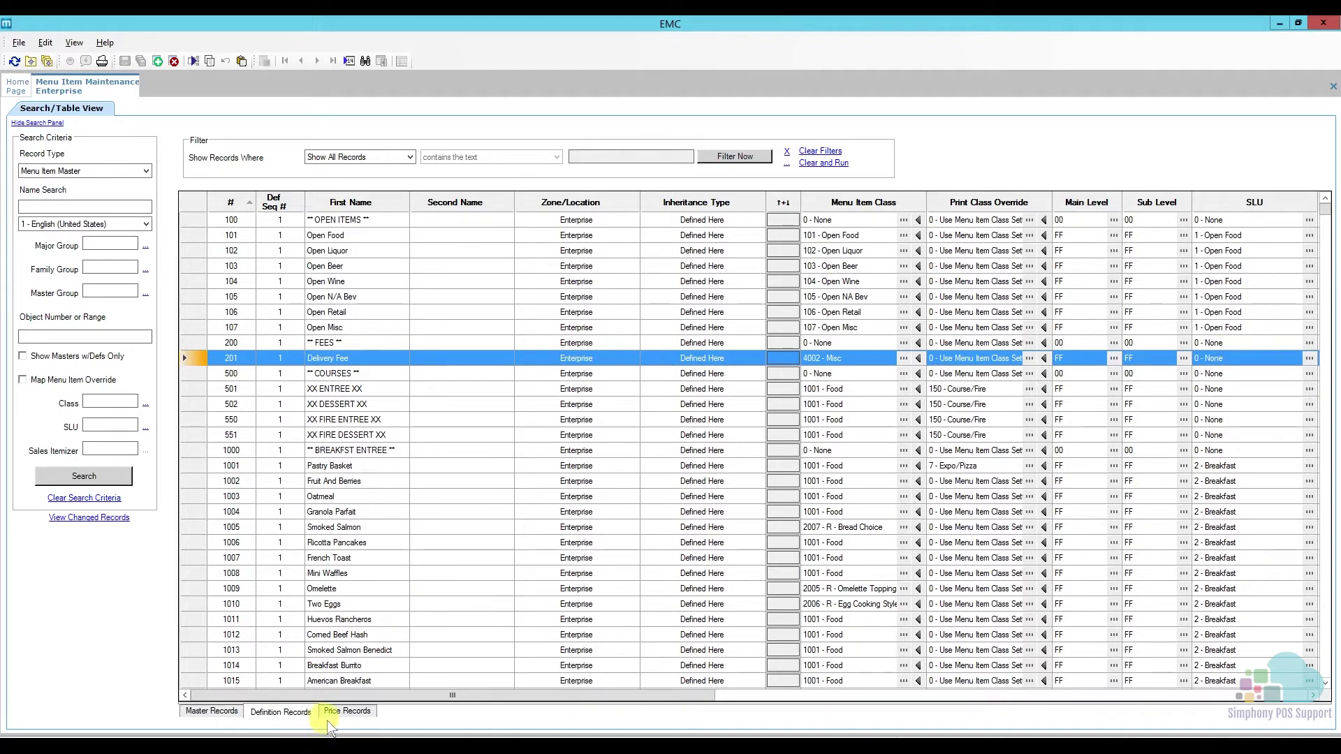
left_click(345, 712)
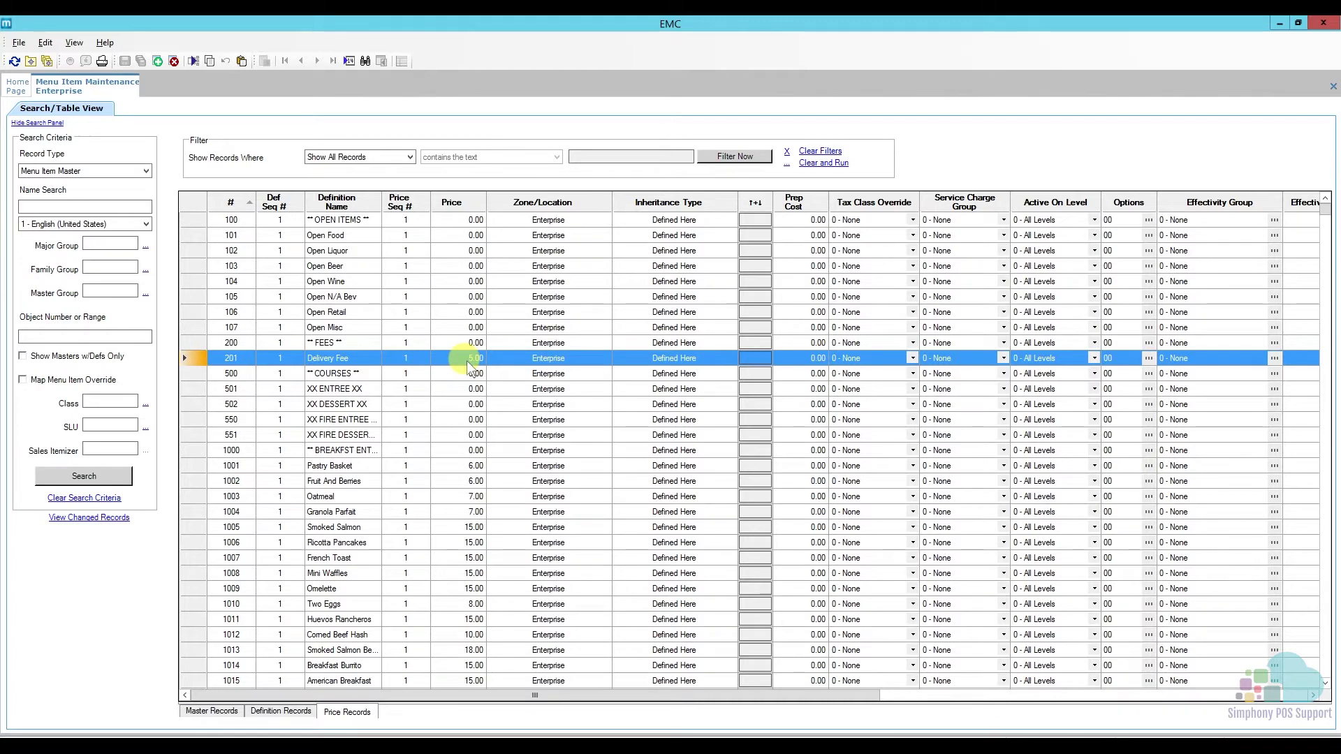
left_click(216, 713)
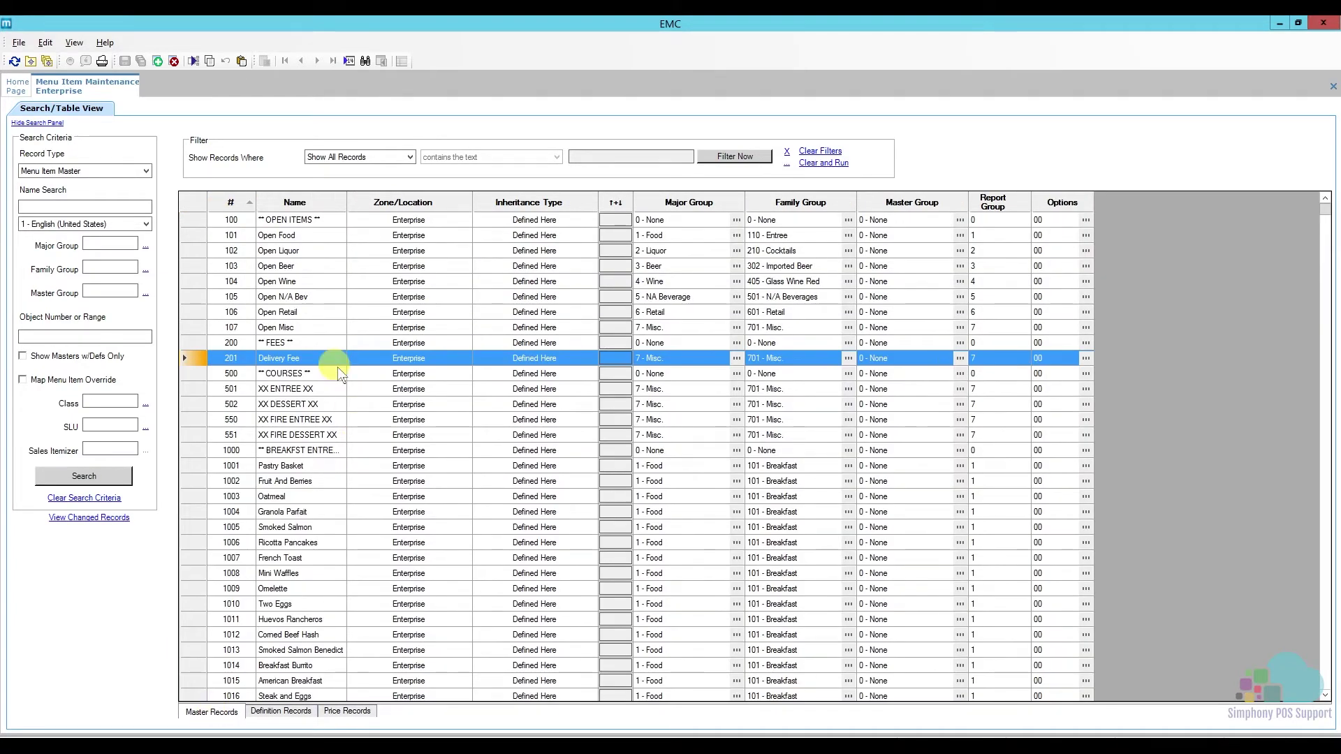
left_click(194, 465)
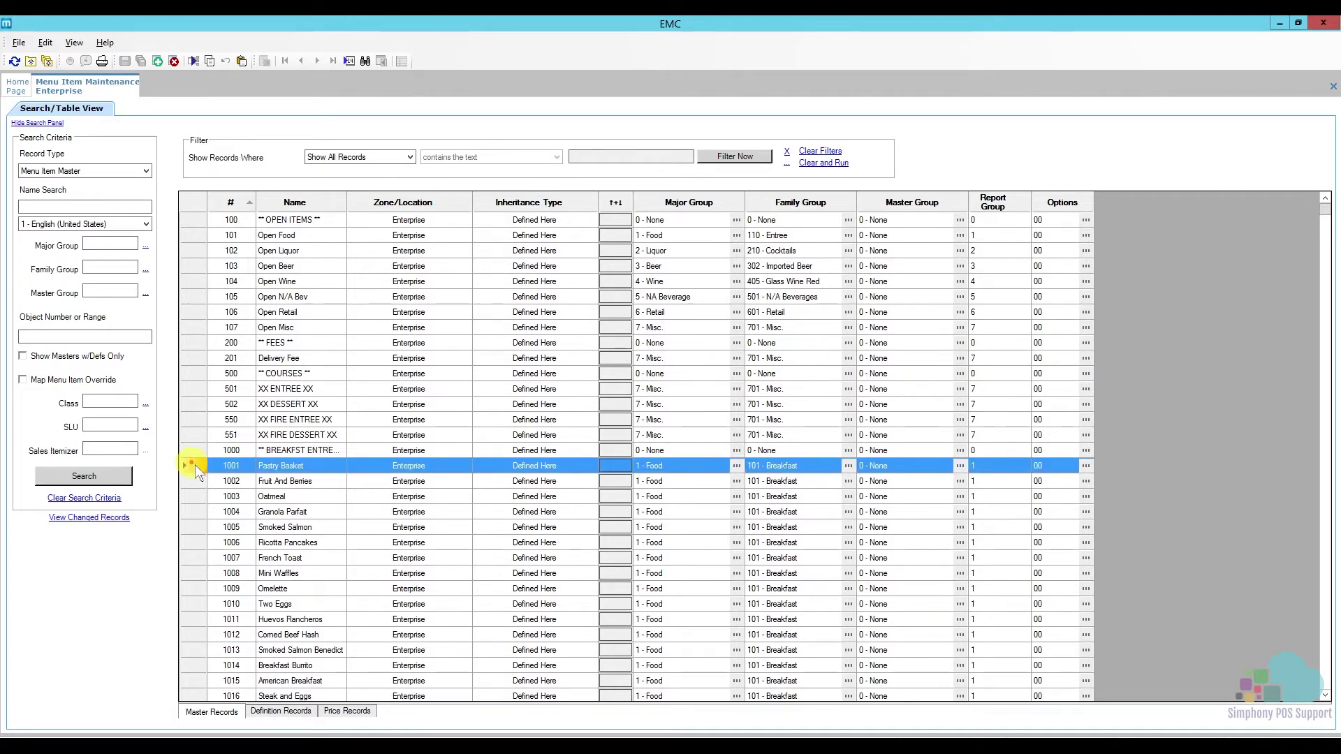
Cancel the started menu item insert and close the Menu Item Maintenance tab
left_click(158, 63)
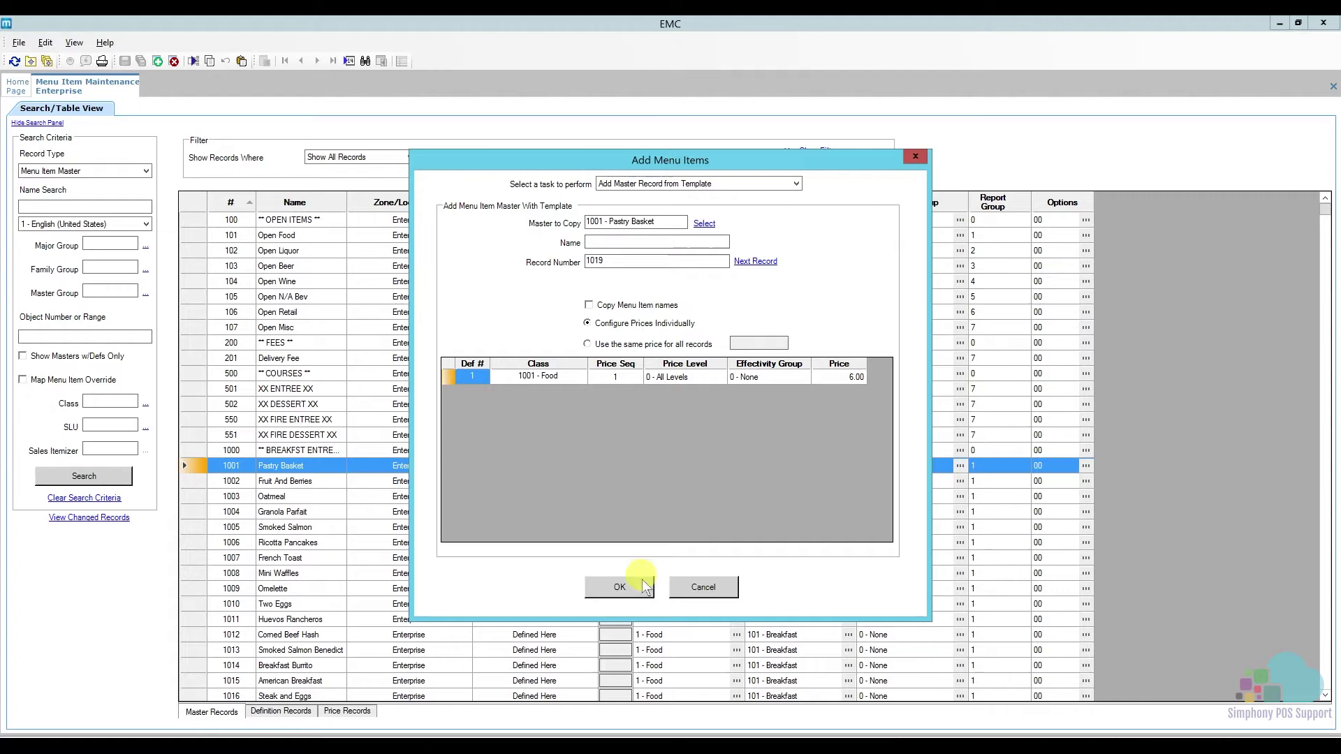
left_click(703, 588)
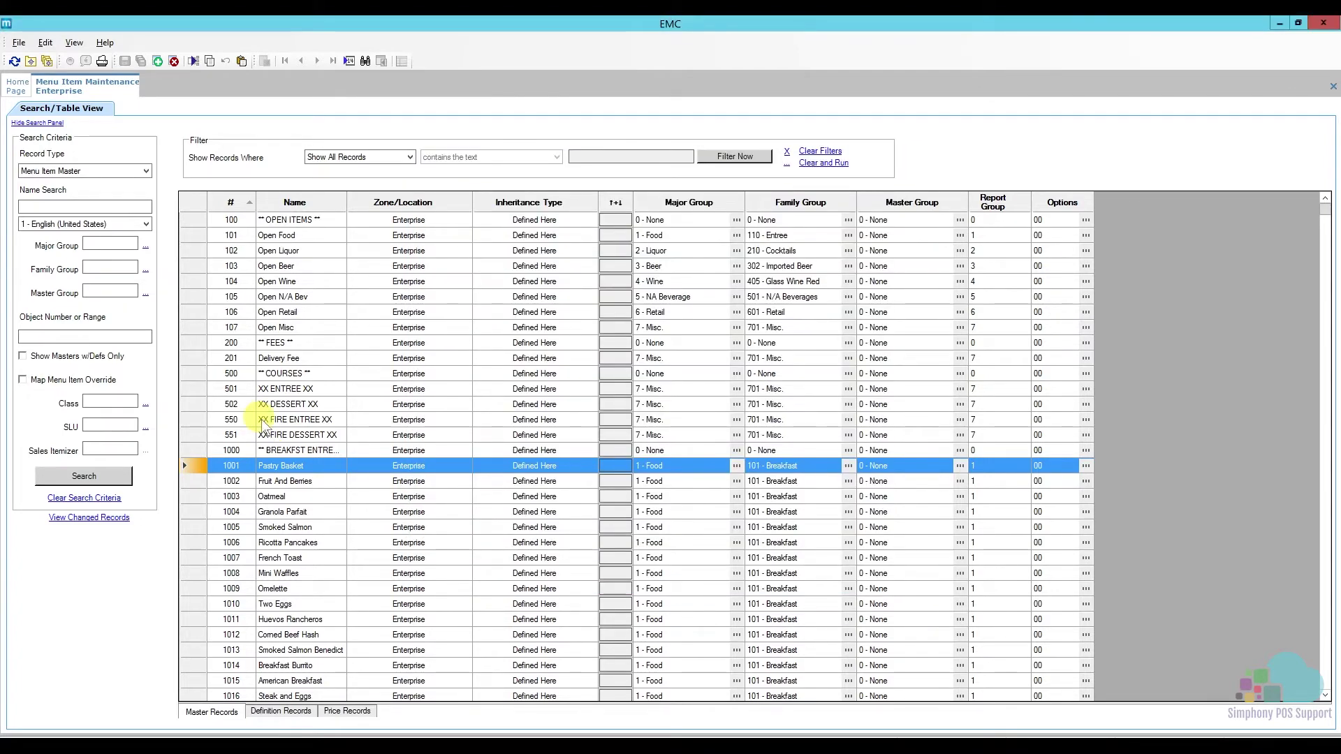
right_click(109, 88)
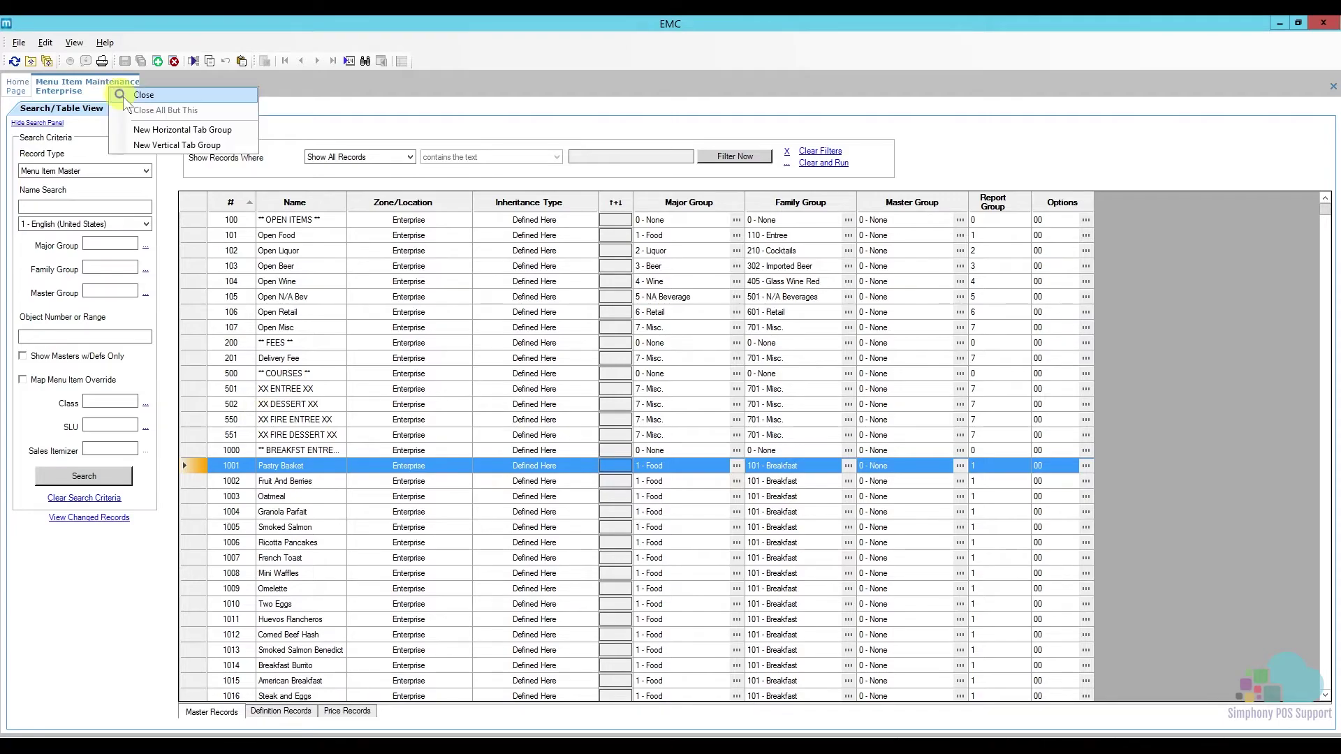
left_click(123, 96)
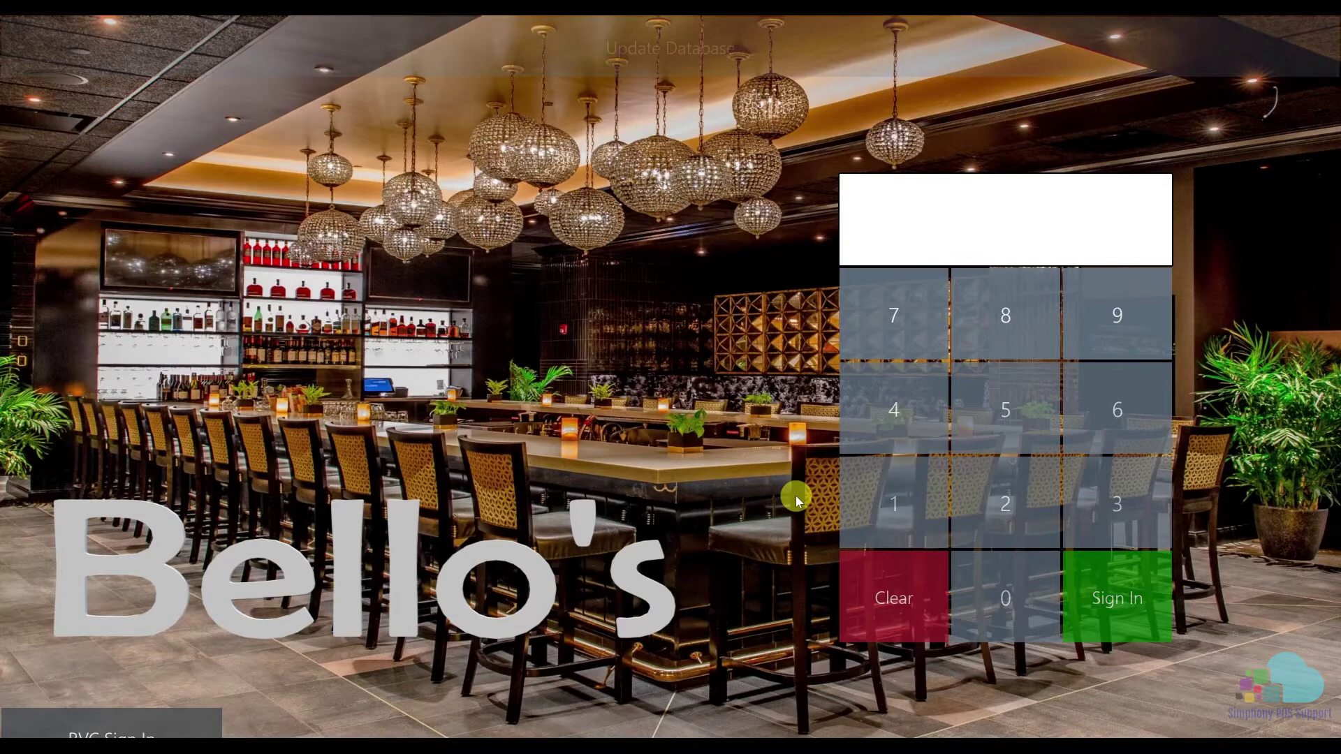
Sign in to the workstation with the employee PIN and start a Begin Tab check
left_click(891, 509)
left_click(1083, 589)
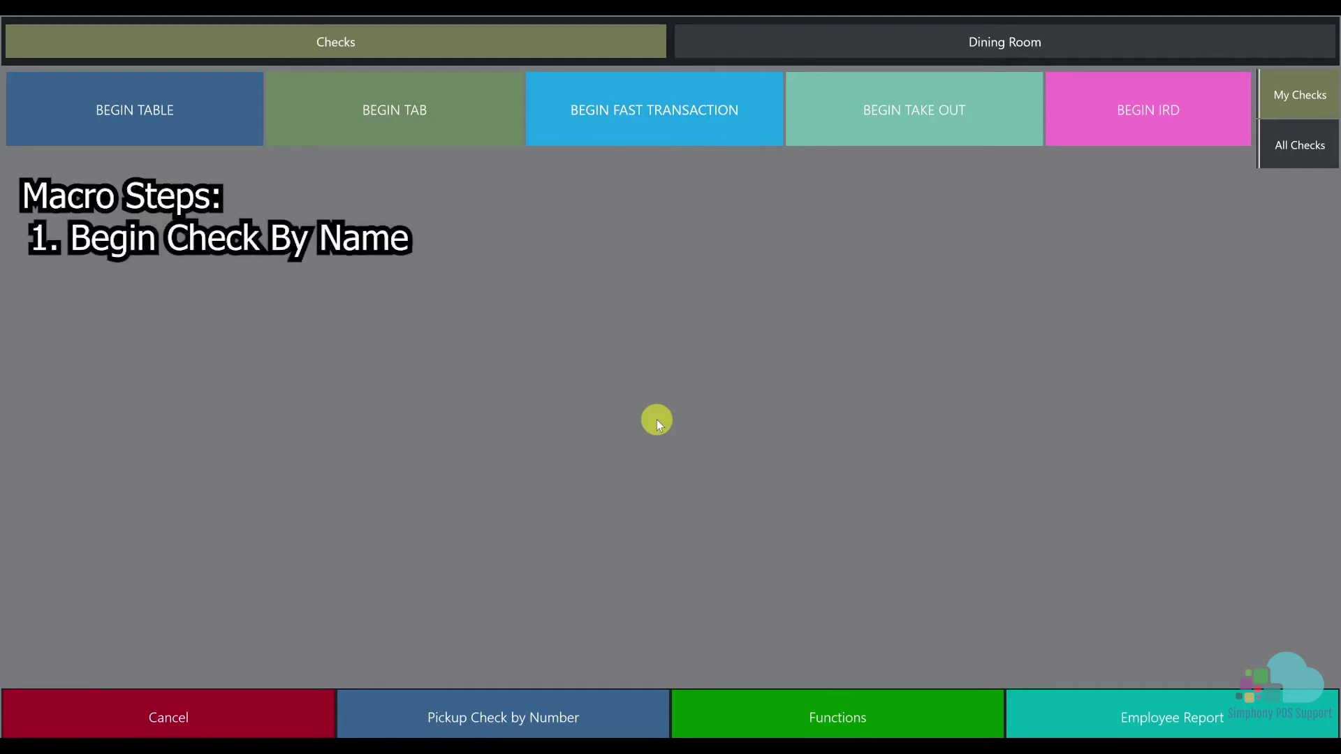
left_click(418, 140)
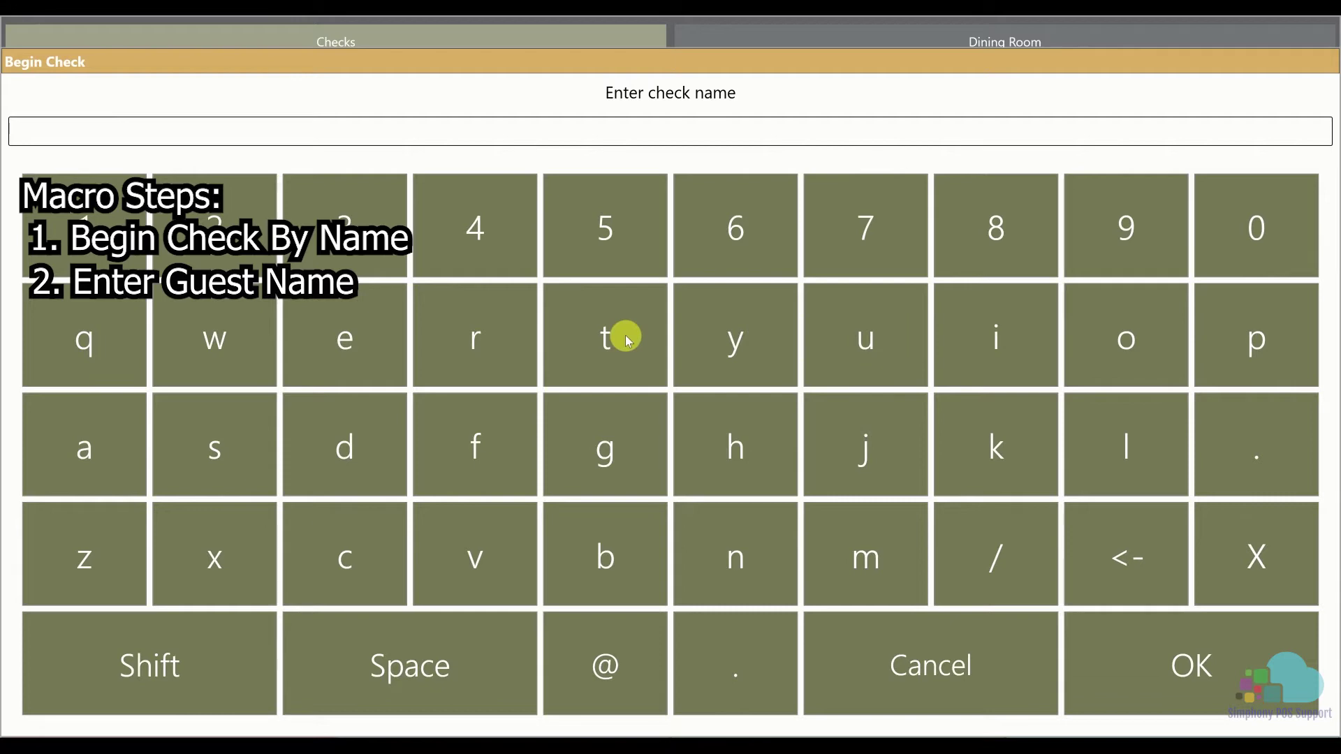
Enter the guest's name for the check on the on-screen keyboard
left_click(627, 567)
left_click(475, 357)
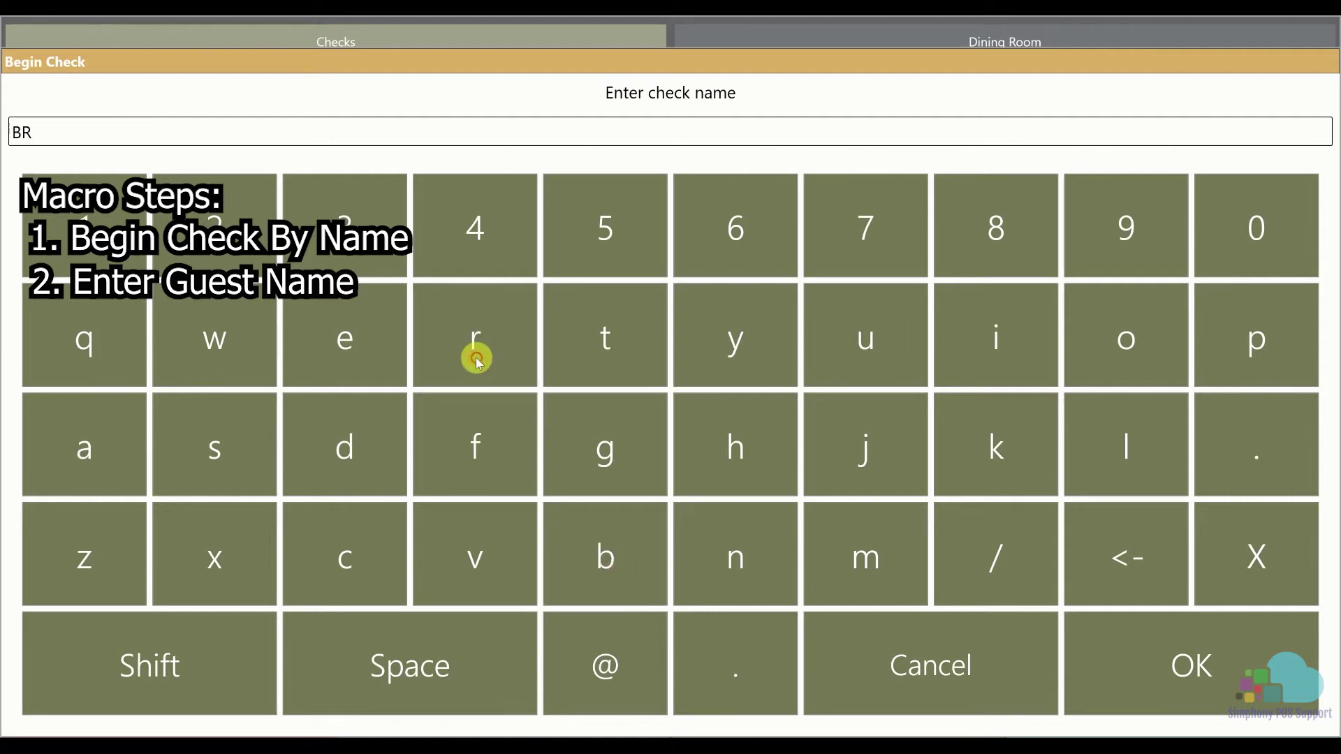
left_click(936, 367)
left_click(122, 468)
left_click(750, 559)
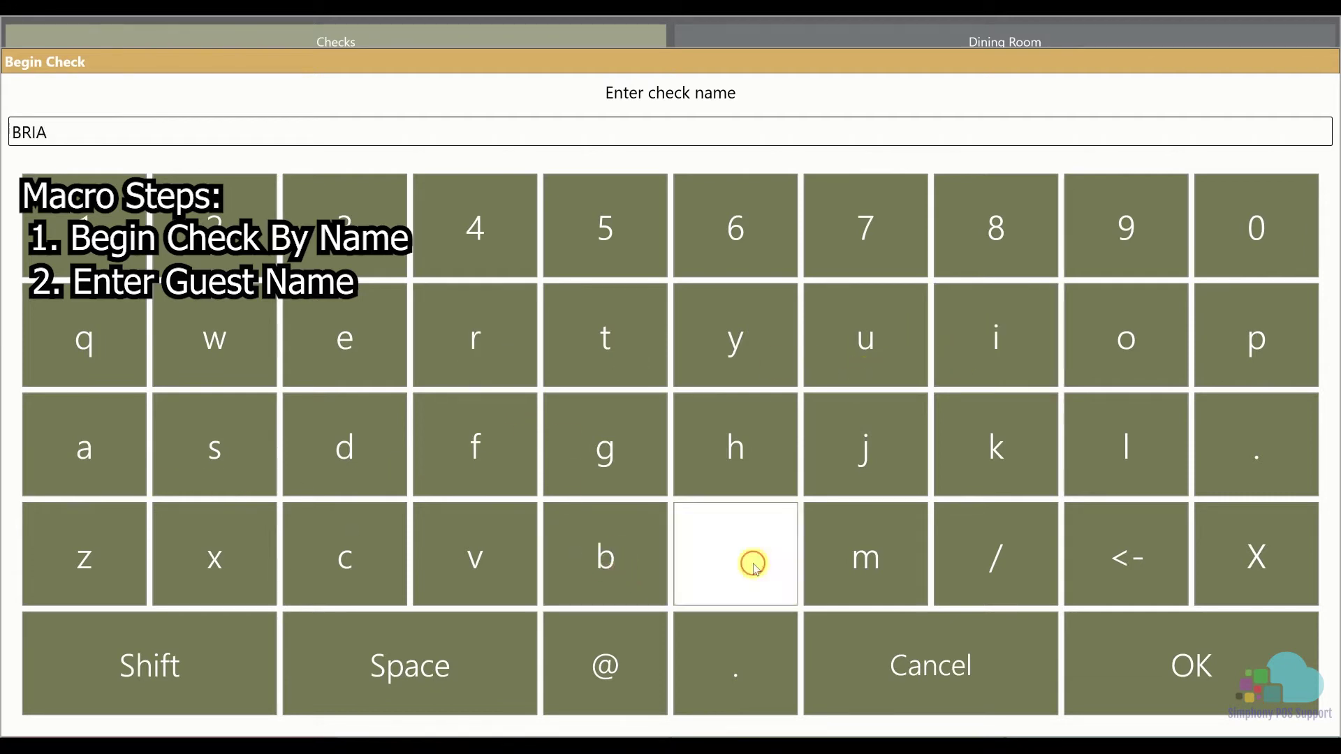
Confirm the check name and enter a guest count of 2 to open the check
left_click(1161, 680)
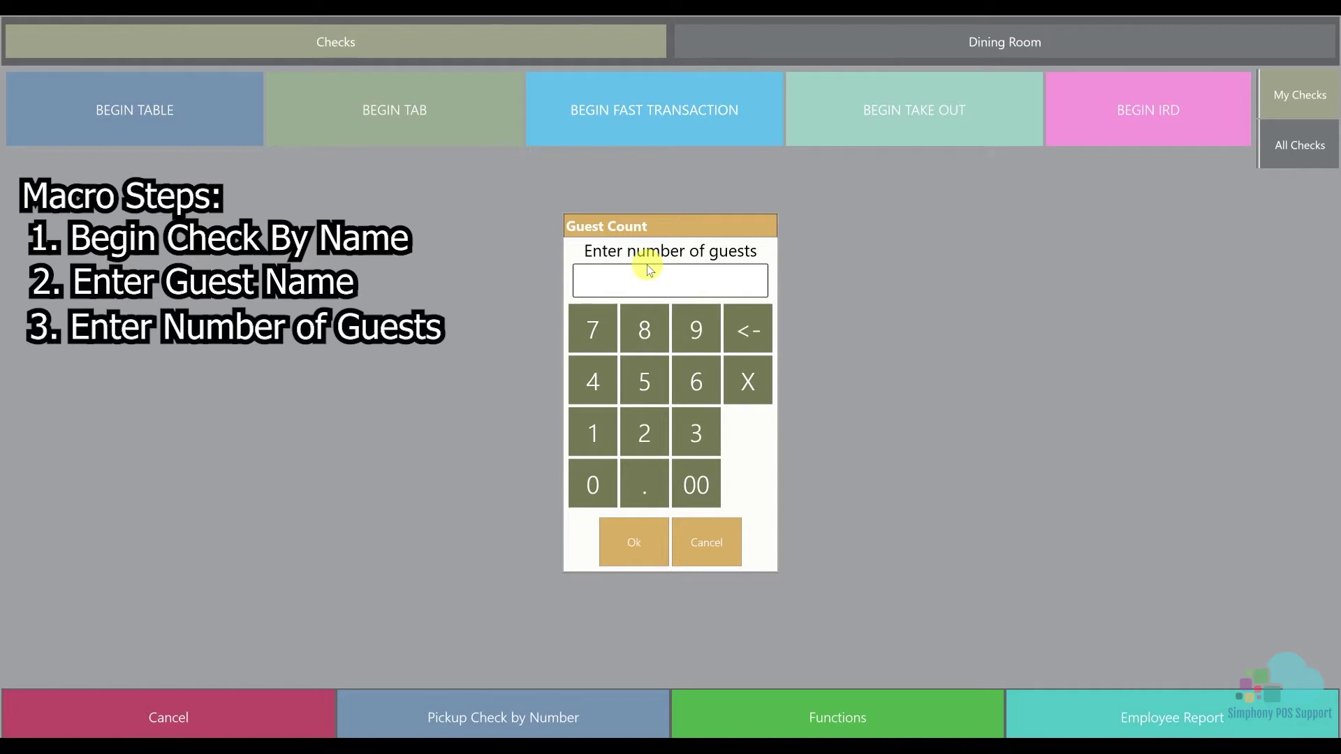
left_click(642, 434)
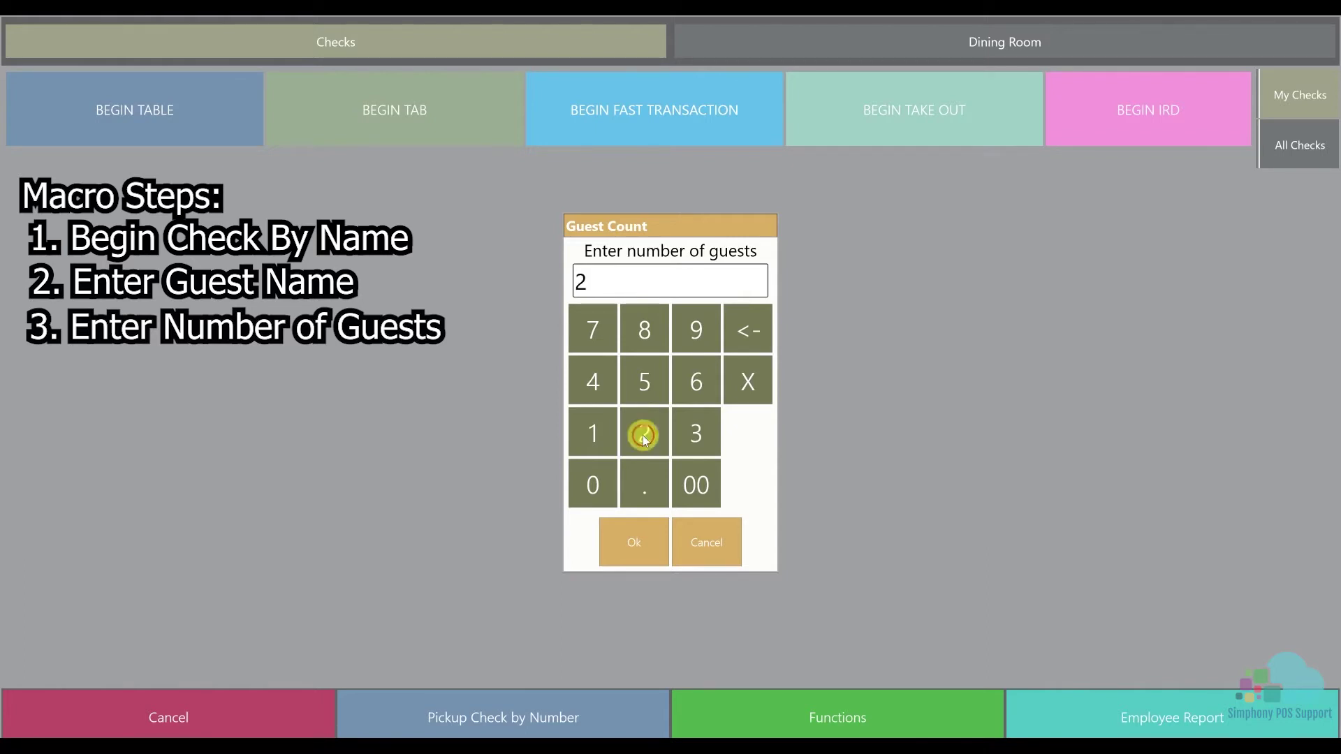
left_click(634, 542)
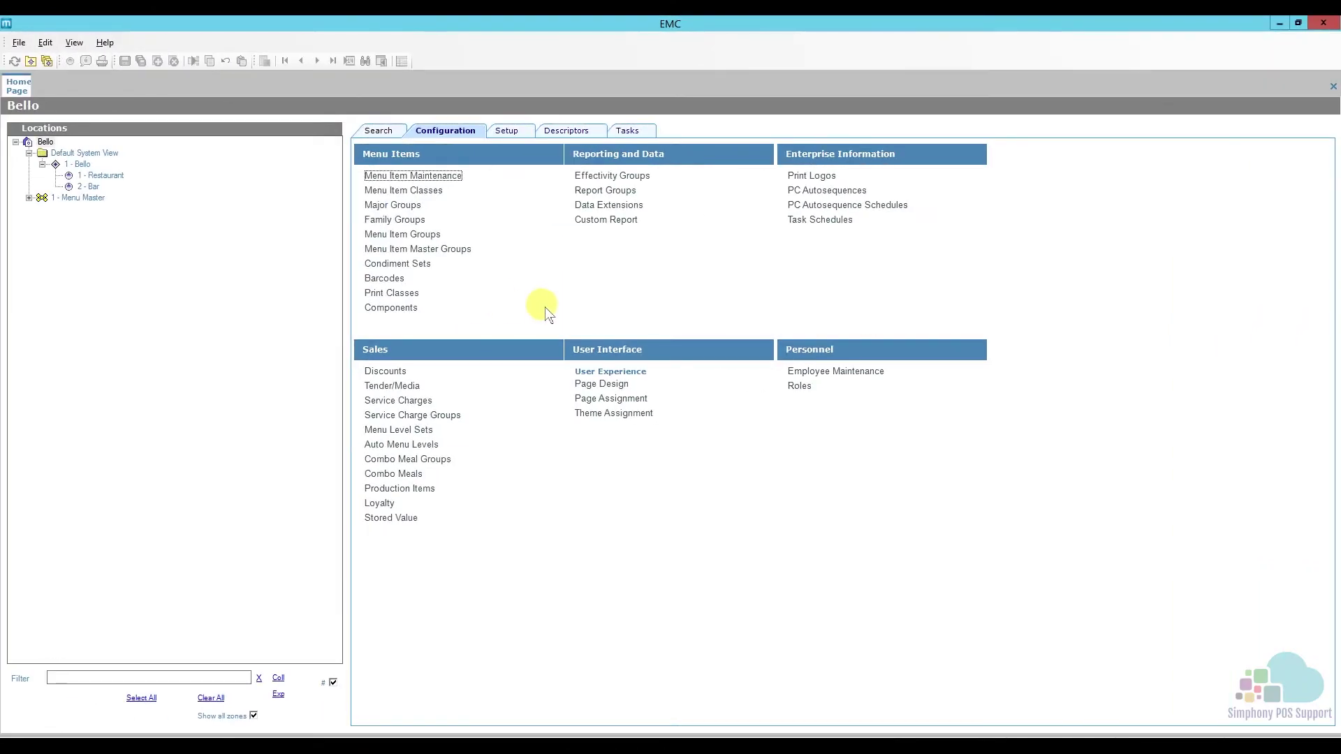
Open the Begin Checks touchscreen page for editing with a 16:9 preview aspect
left_click(595, 384)
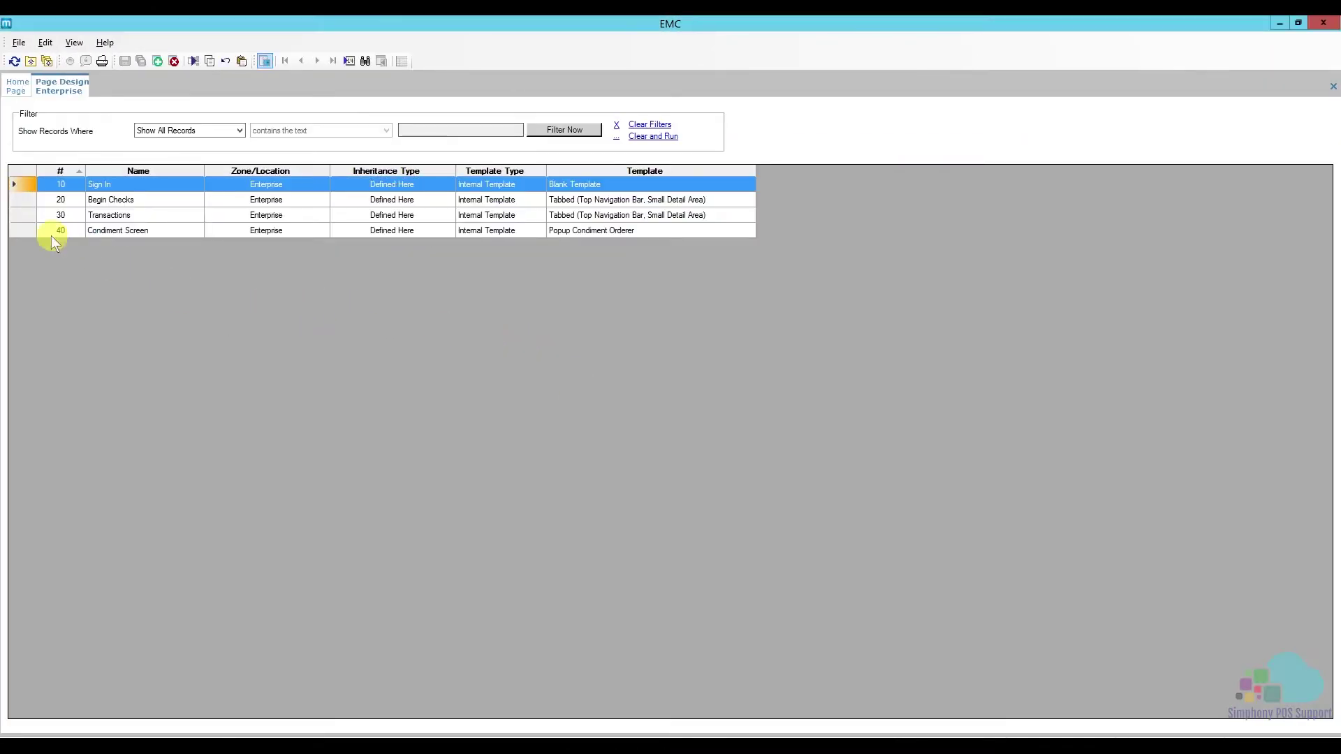
left_click(26, 200)
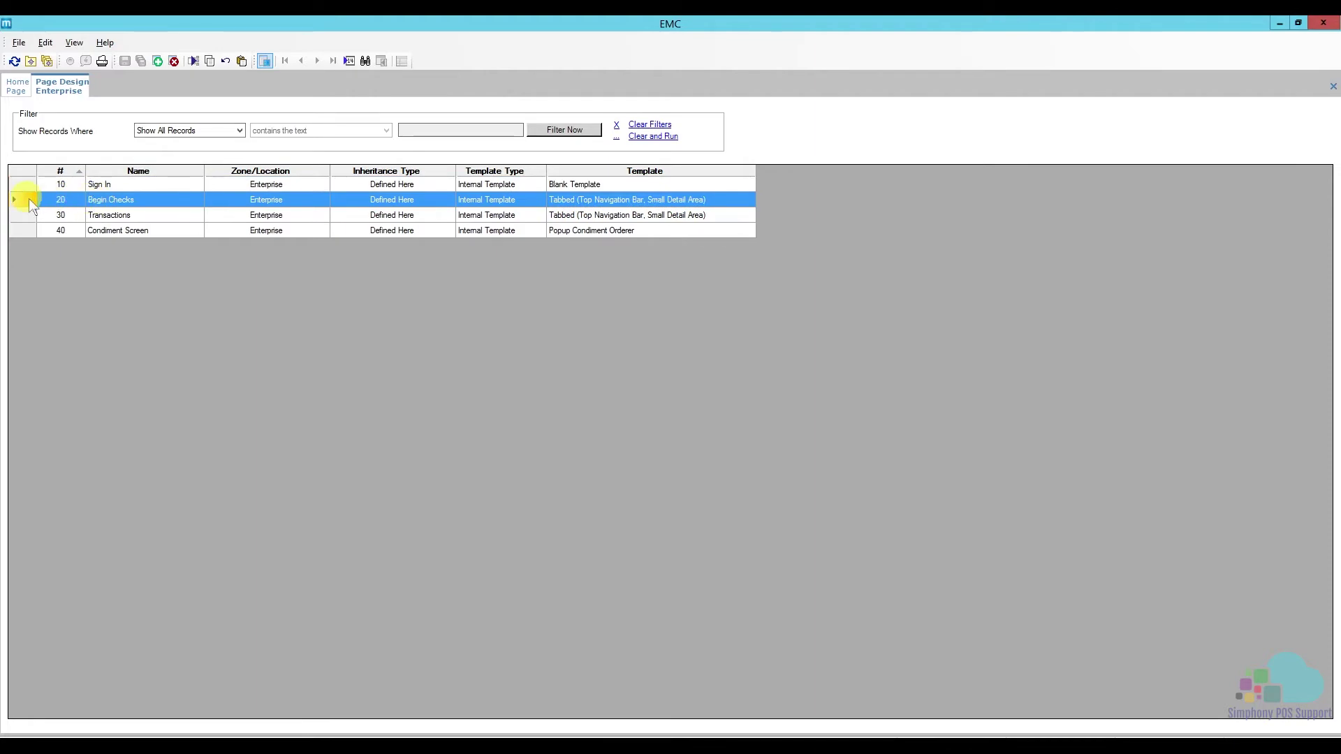
double_click(28, 200)
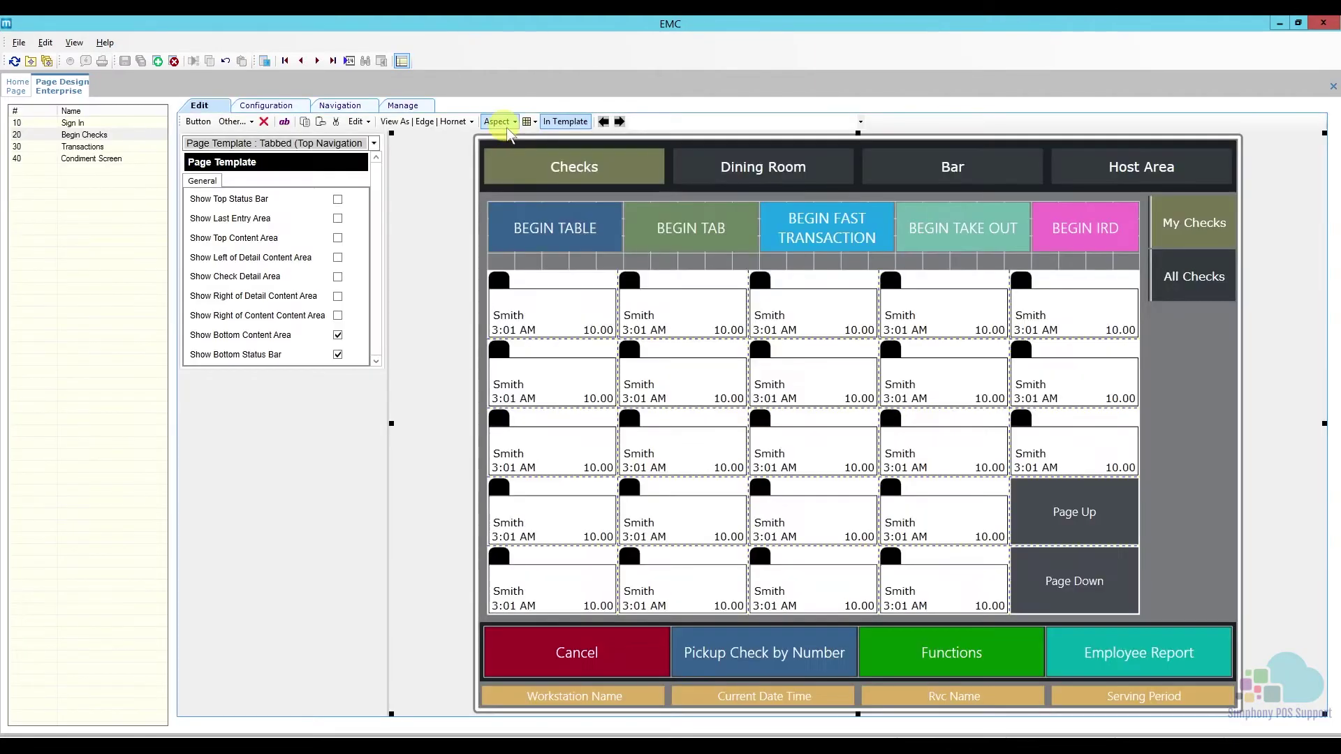
left_click(506, 126)
left_click(513, 169)
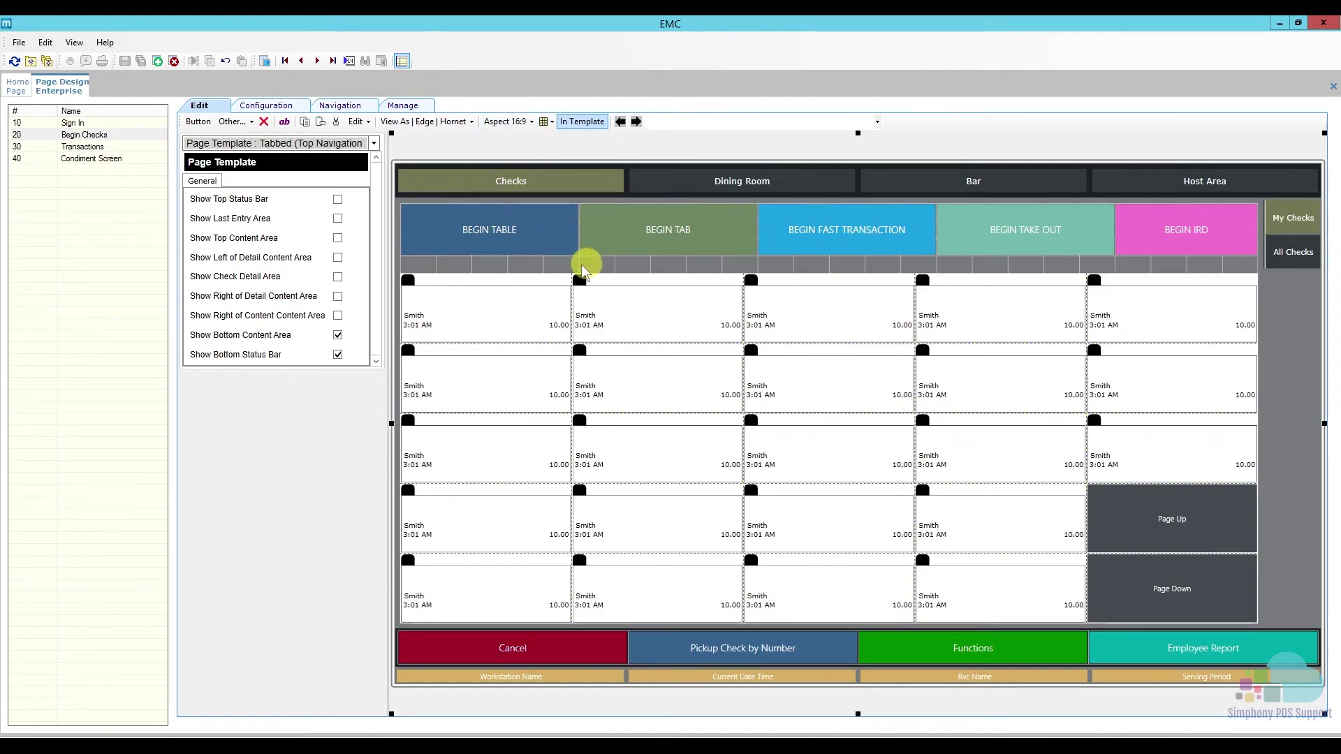
Narrow the five BEGIN buttons together and slide TAB, FAST TRANSACTION, TAKE OUT and IRD left
left_click_drag(545, 262, 1188, 239)
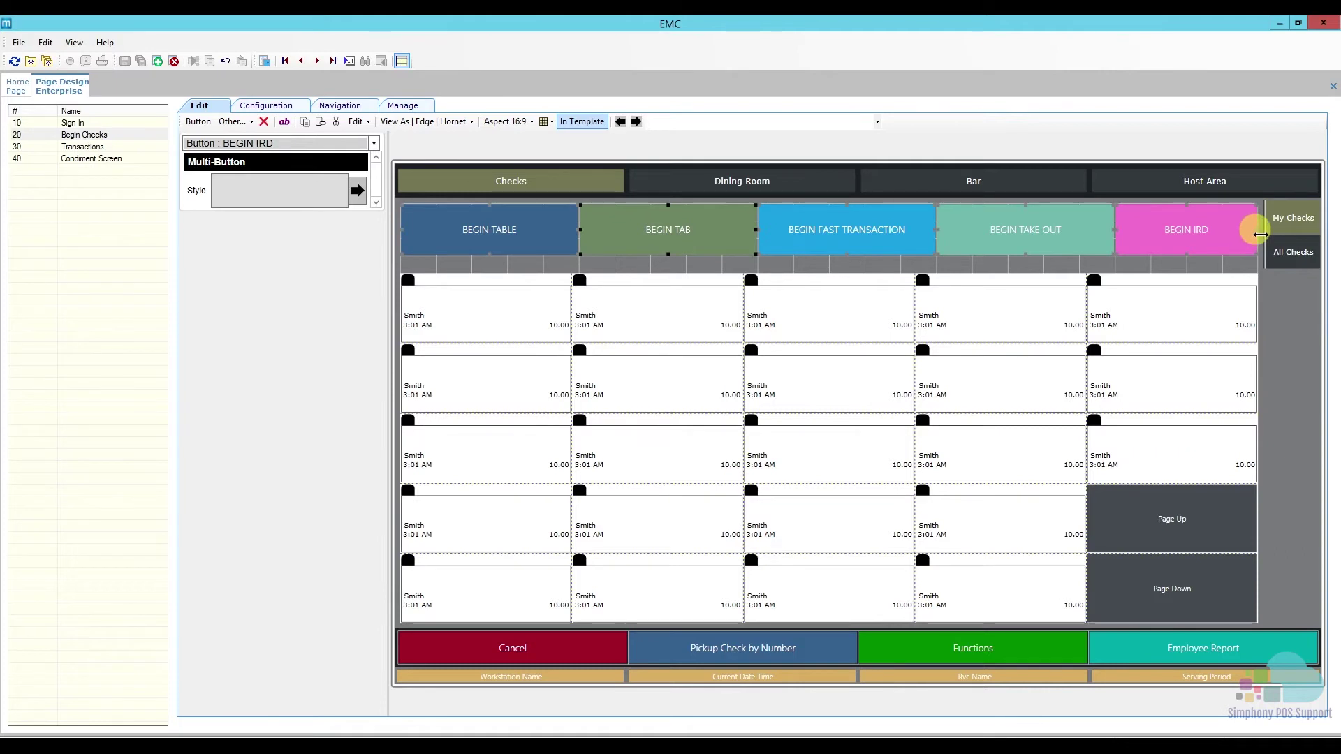
left_click_drag(1259, 234, 1220, 231)
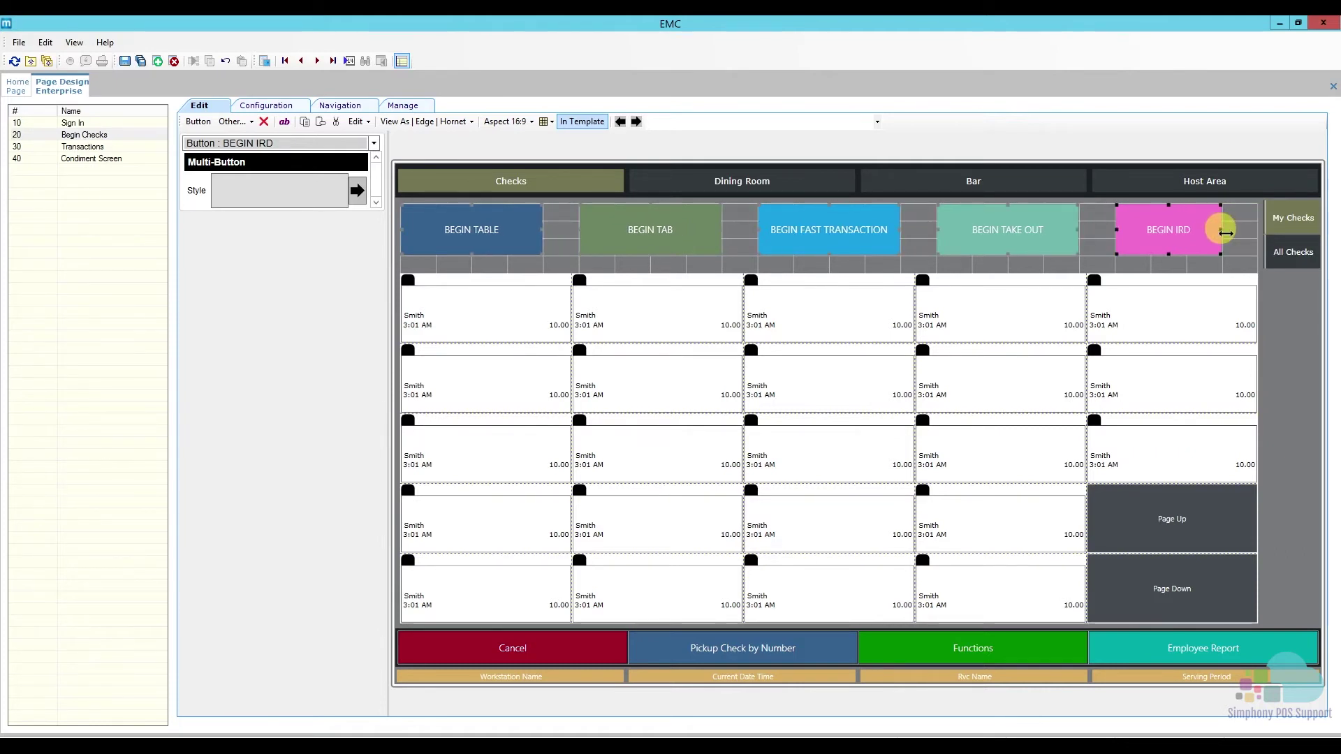
left_click(1092, 260)
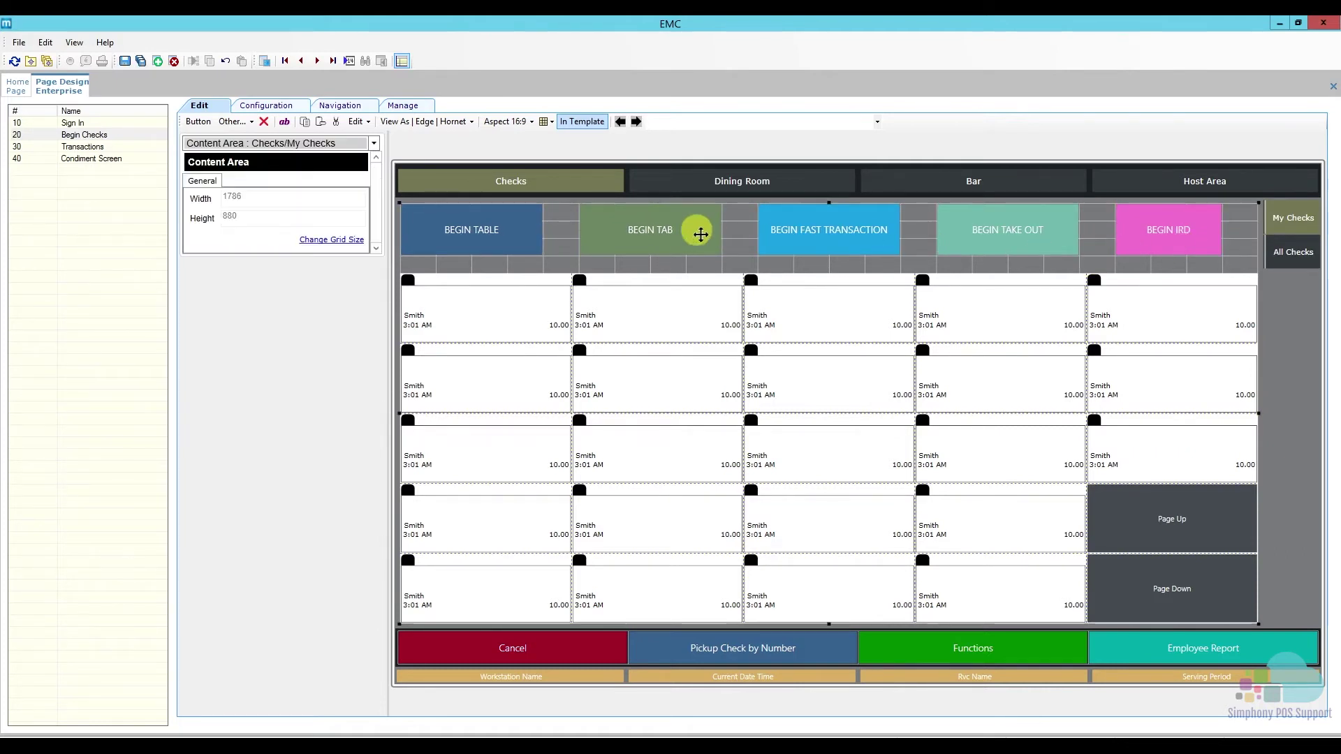
left_click_drag(672, 231, 637, 225)
left_click_drag(763, 233, 693, 230)
left_click_drag(968, 230, 861, 231)
left_click_drag(1164, 231, 1114, 225)
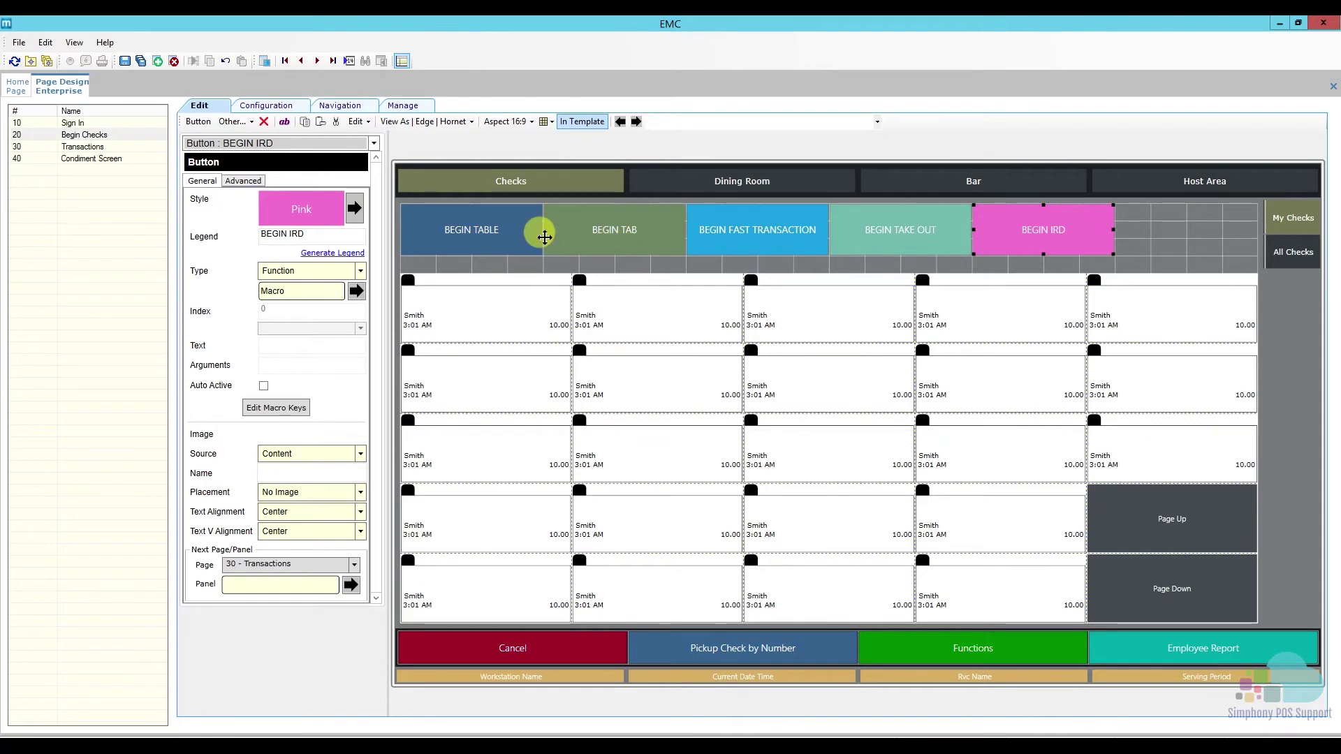
Copy the BEGIN TABLE button and paste the copy at the row's end beside BEGIN IRD
left_click(488, 236)
right_click(488, 236)
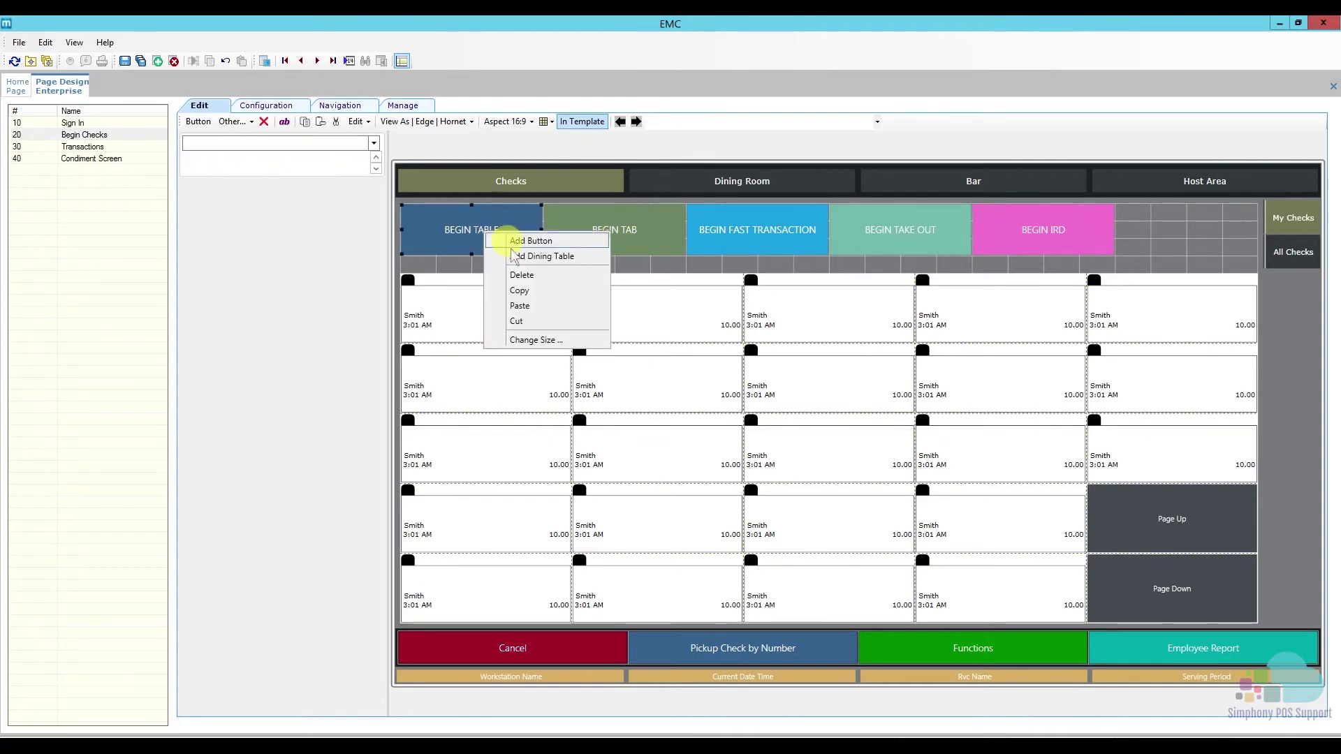
left_click(531, 292)
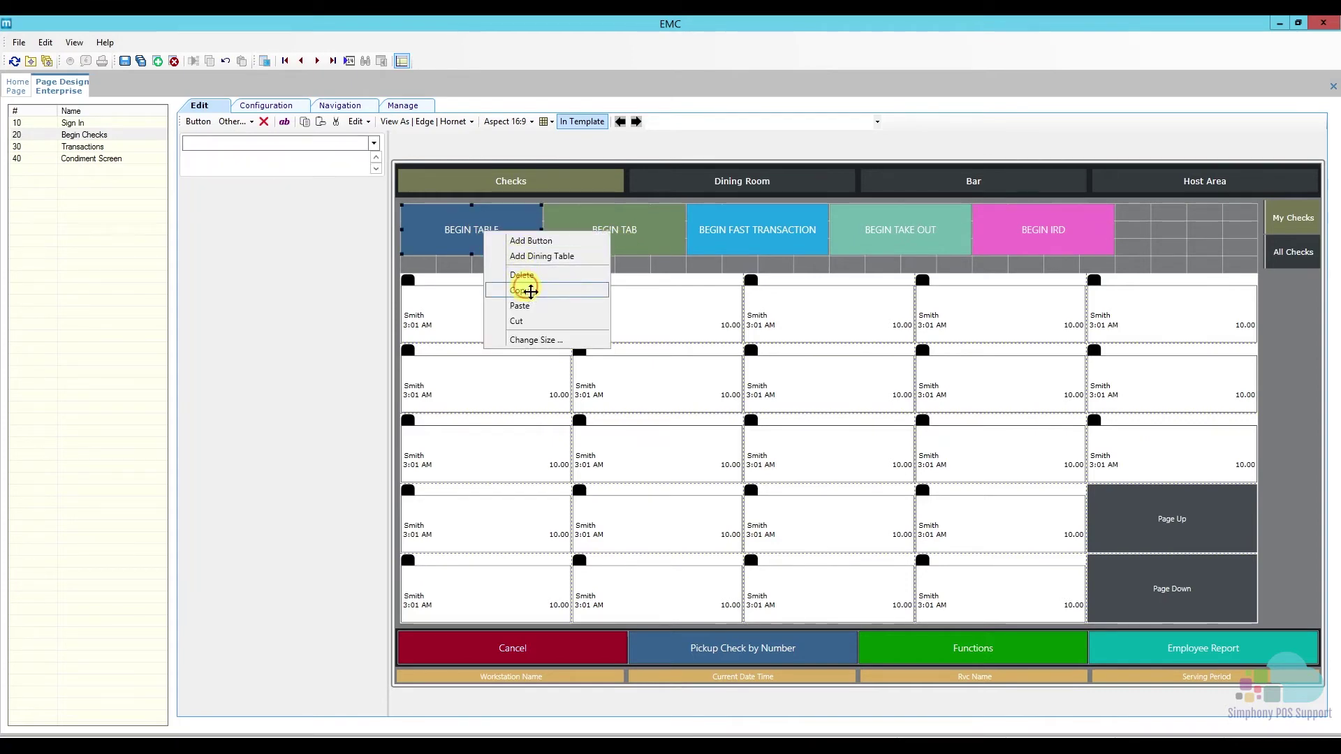
left_click(1176, 224)
right_click(1177, 230)
left_click(1200, 288)
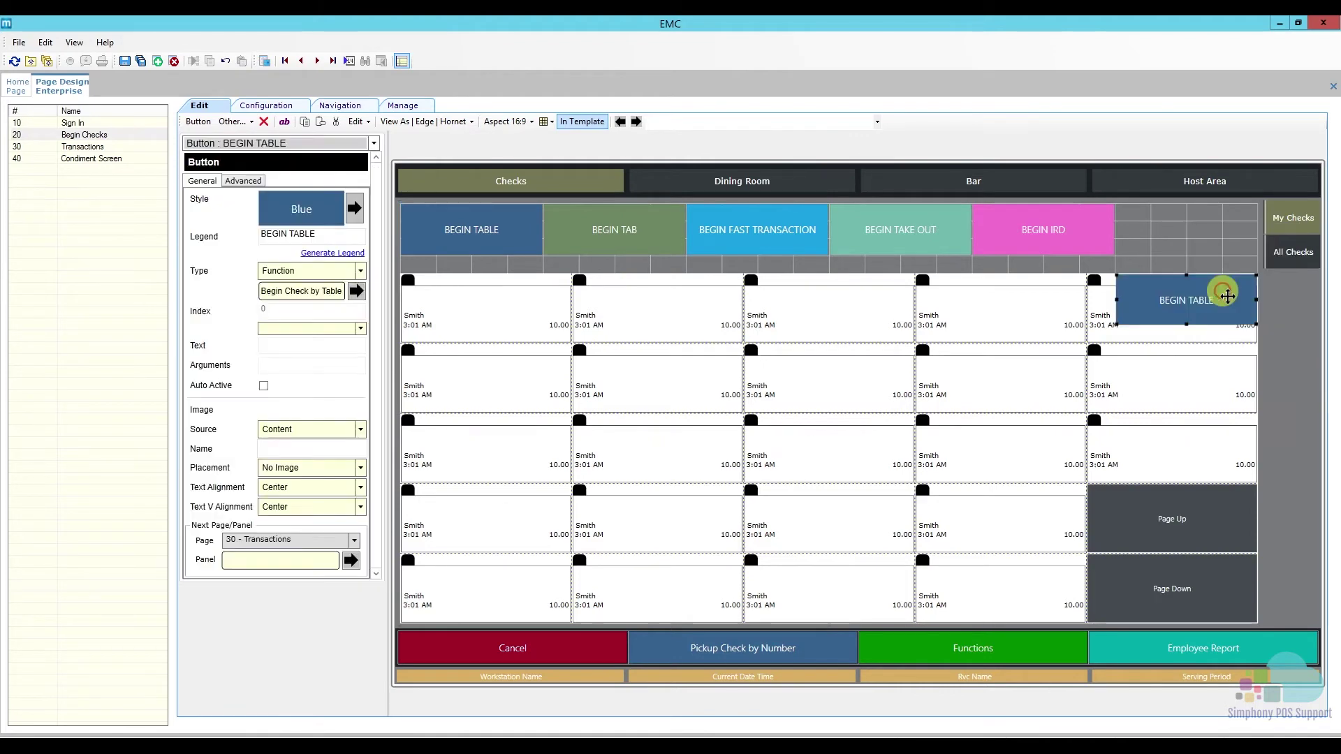
left_click_drag(1200, 312, 1203, 225)
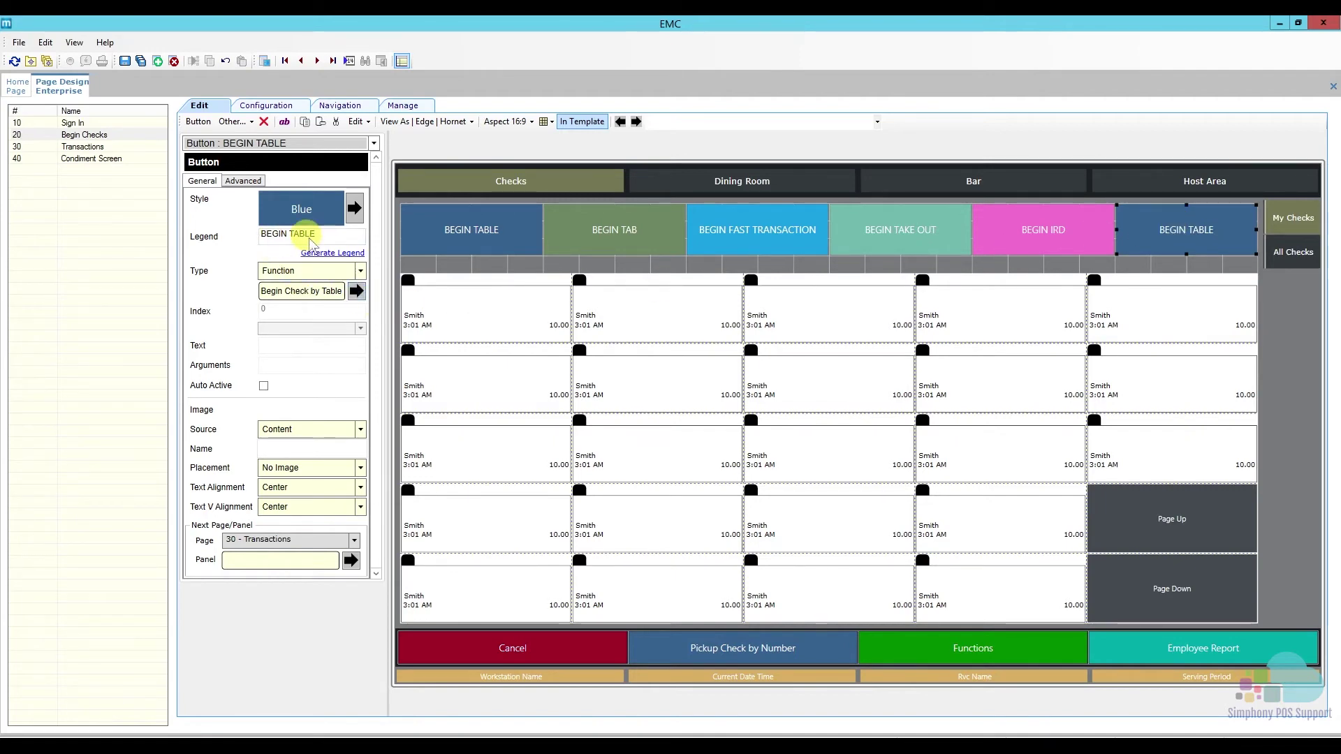
Relabel the copied button BEGIN DELIVERY and give it the MicrosEmerald green style
key("BackSpace")
key("BackSpace")
key("BackSpace")
key("BackSpace")
key("BackSpace")
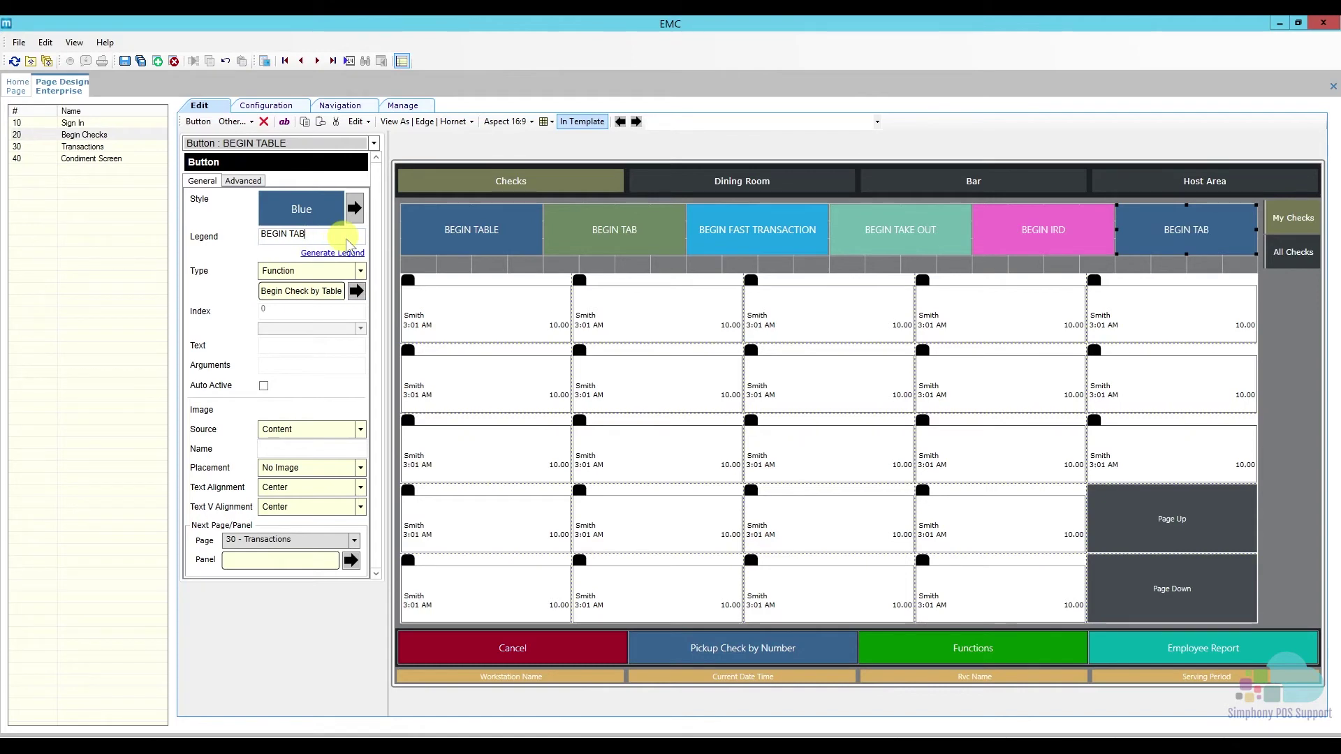
type("DELIVERY")
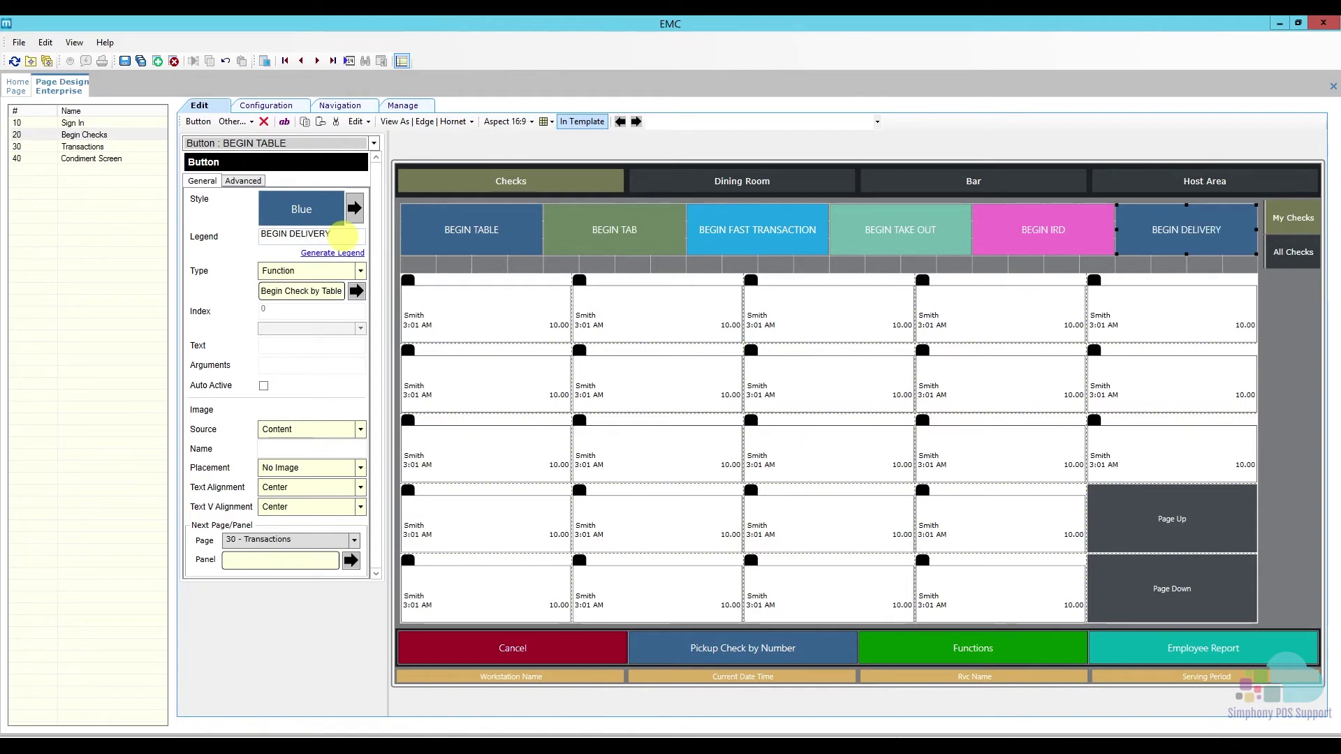
left_click(354, 207)
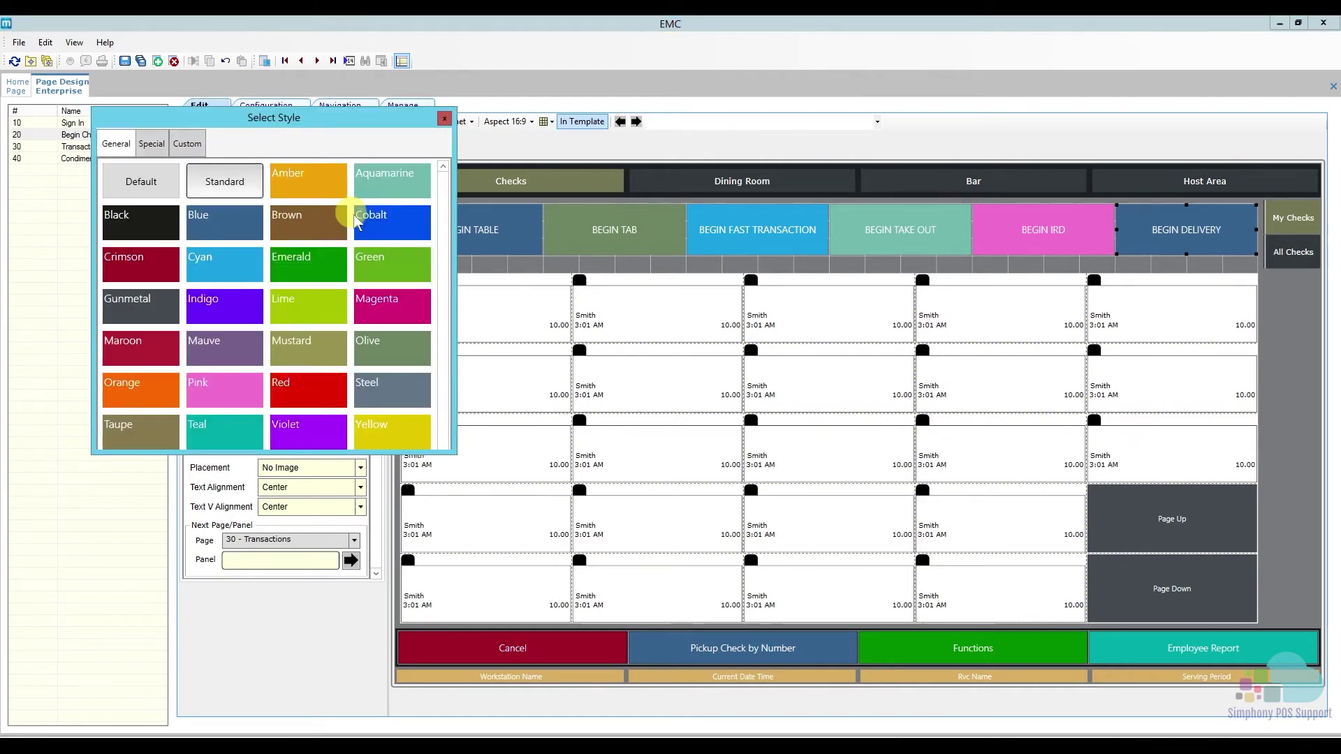
left_click(303, 271)
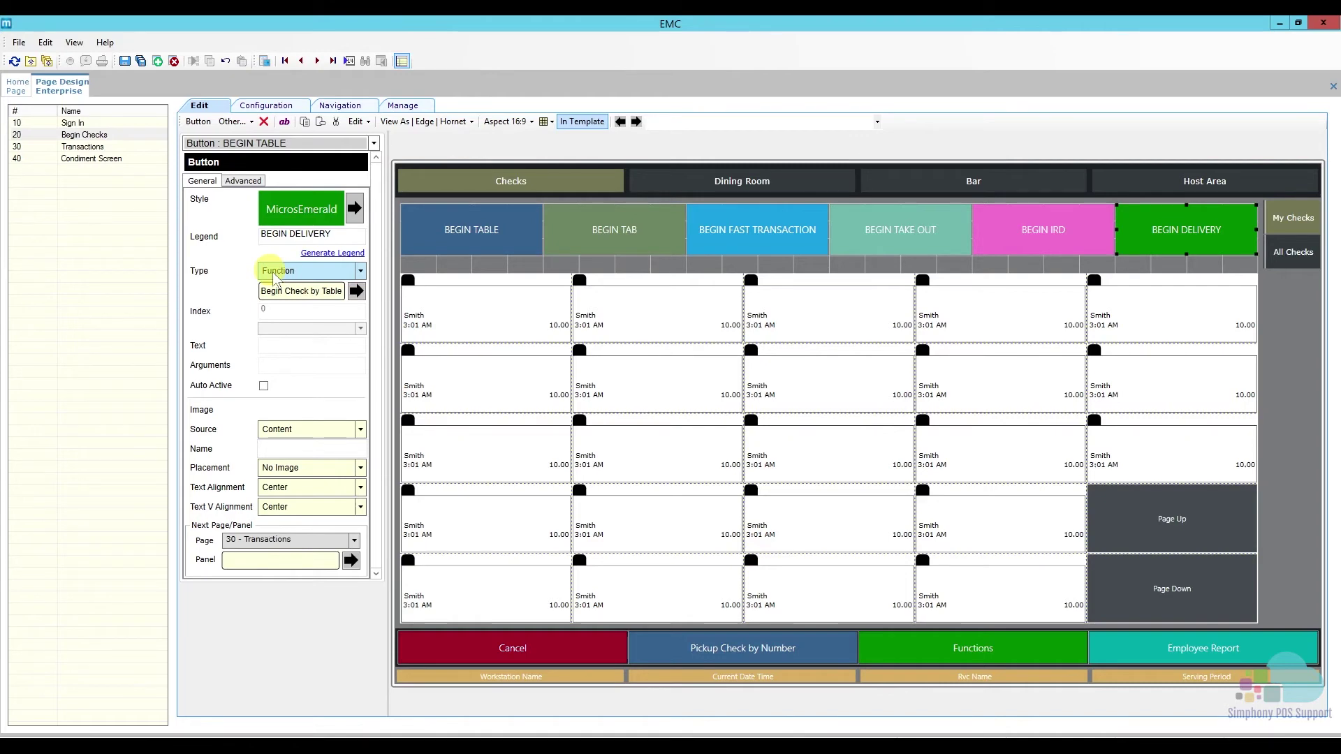
left_click(307, 292)
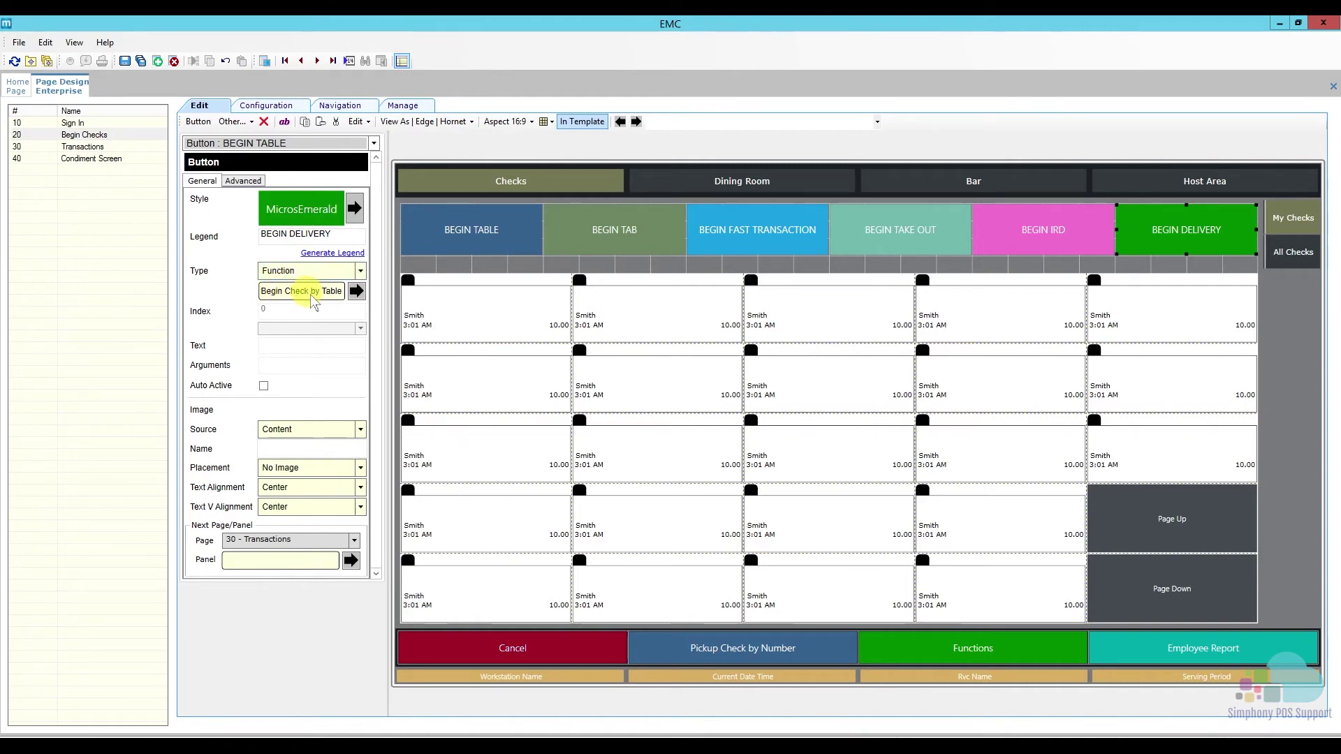
Change the BEGIN DELIVERY button's function from Begin Check by Table to Macro and open Edit Macro Keys
left_click(357, 292)
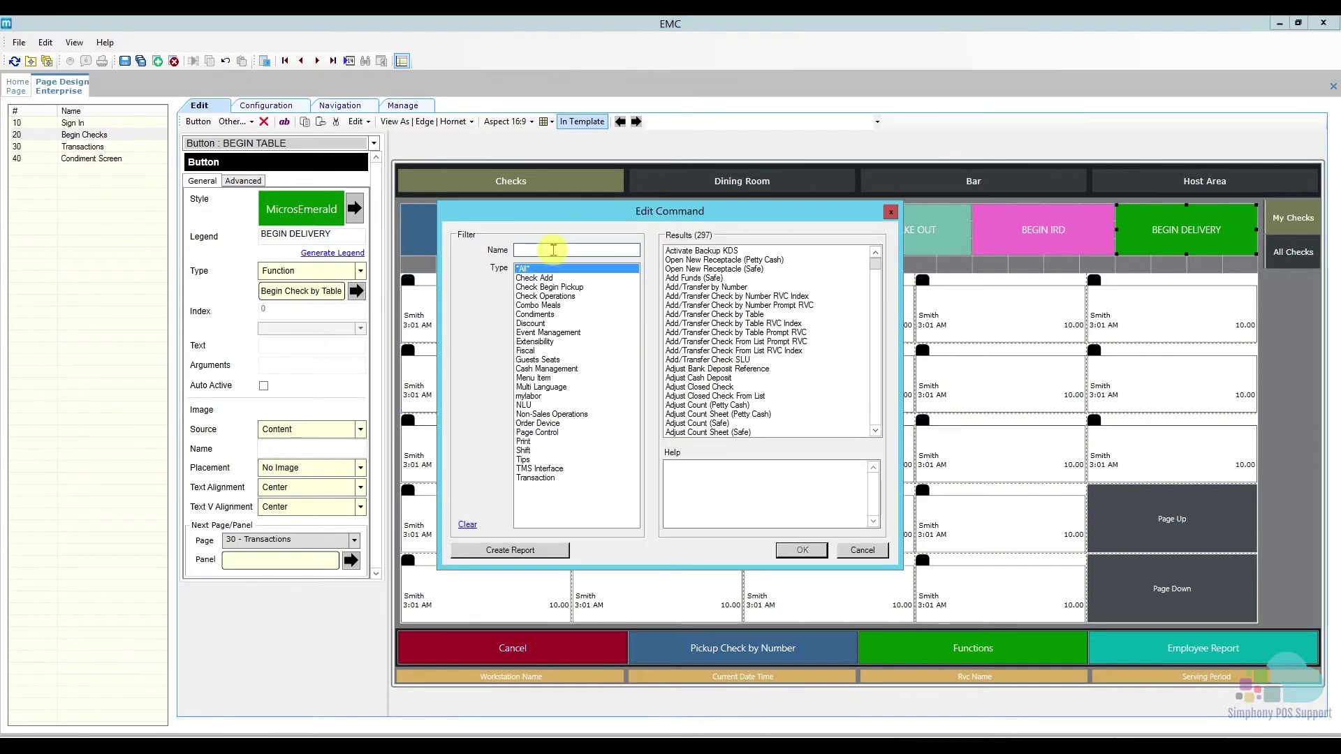
left_click(553, 250)
type("macro")
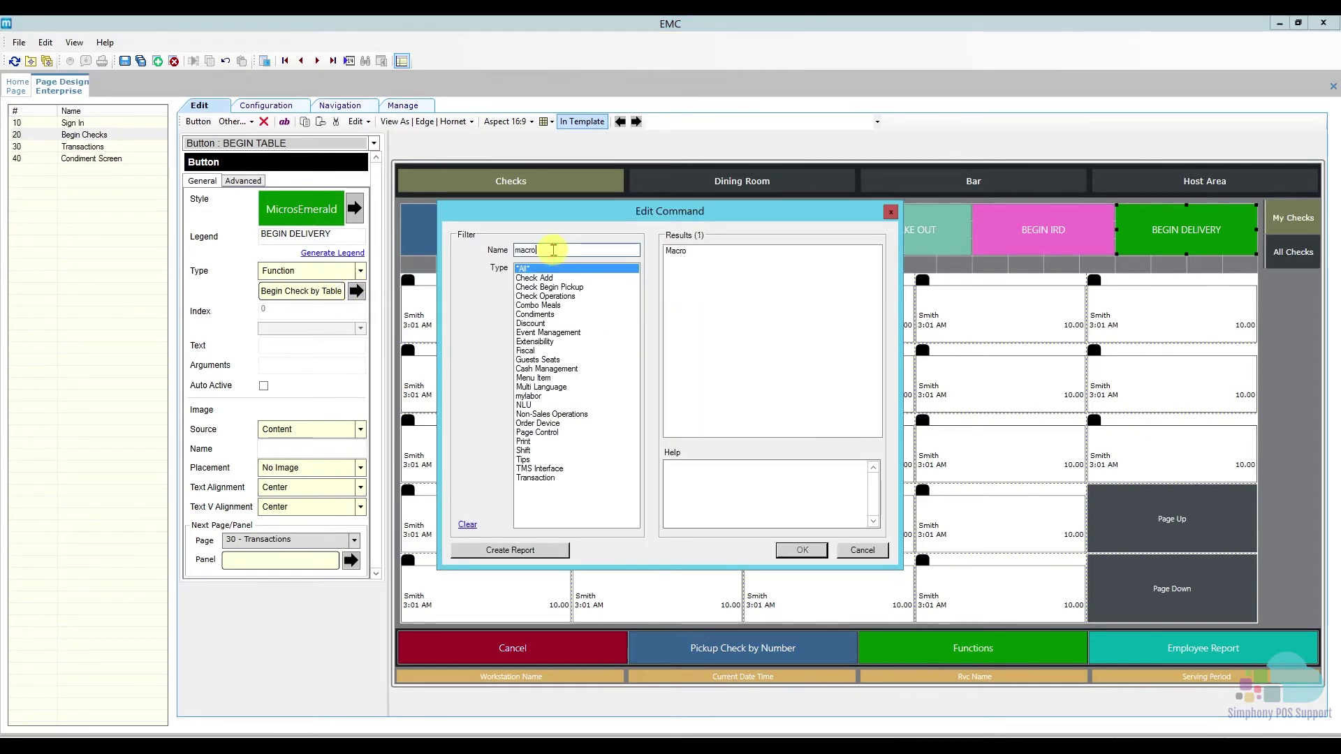
left_click(677, 254)
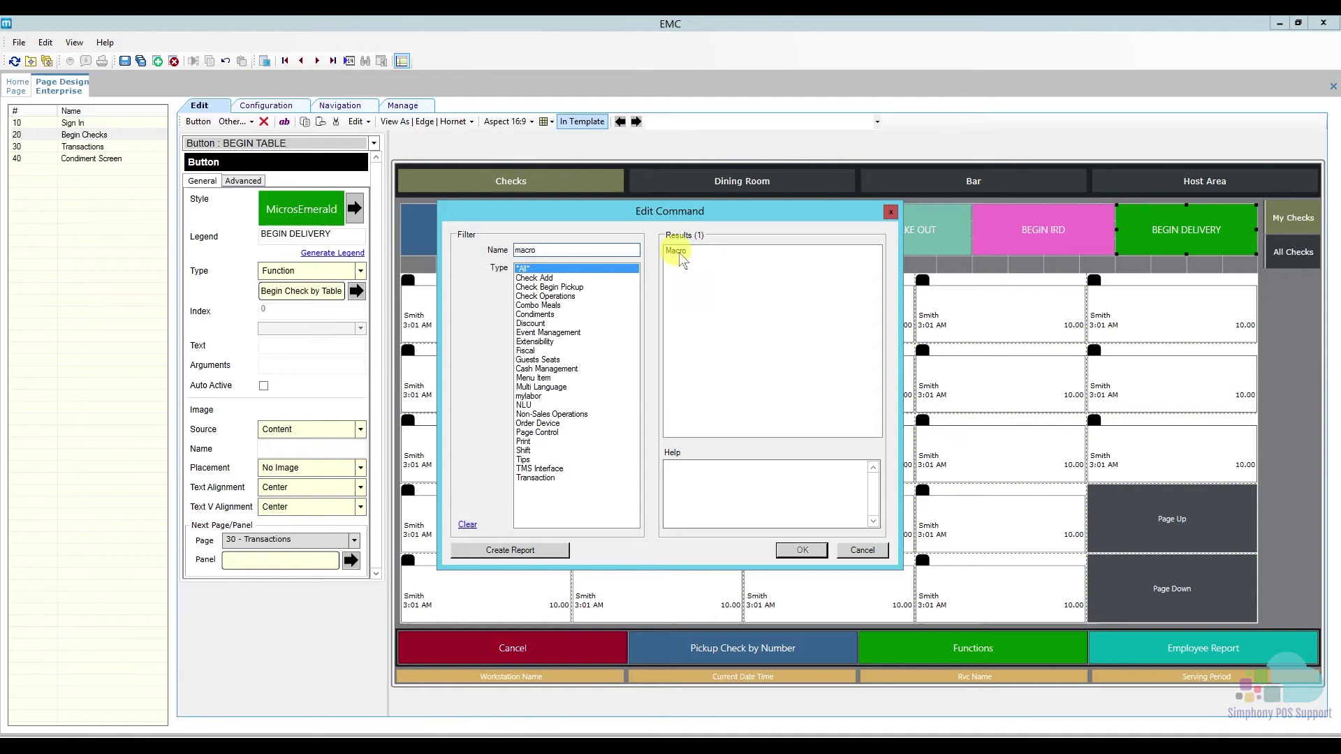
left_click(677, 253)
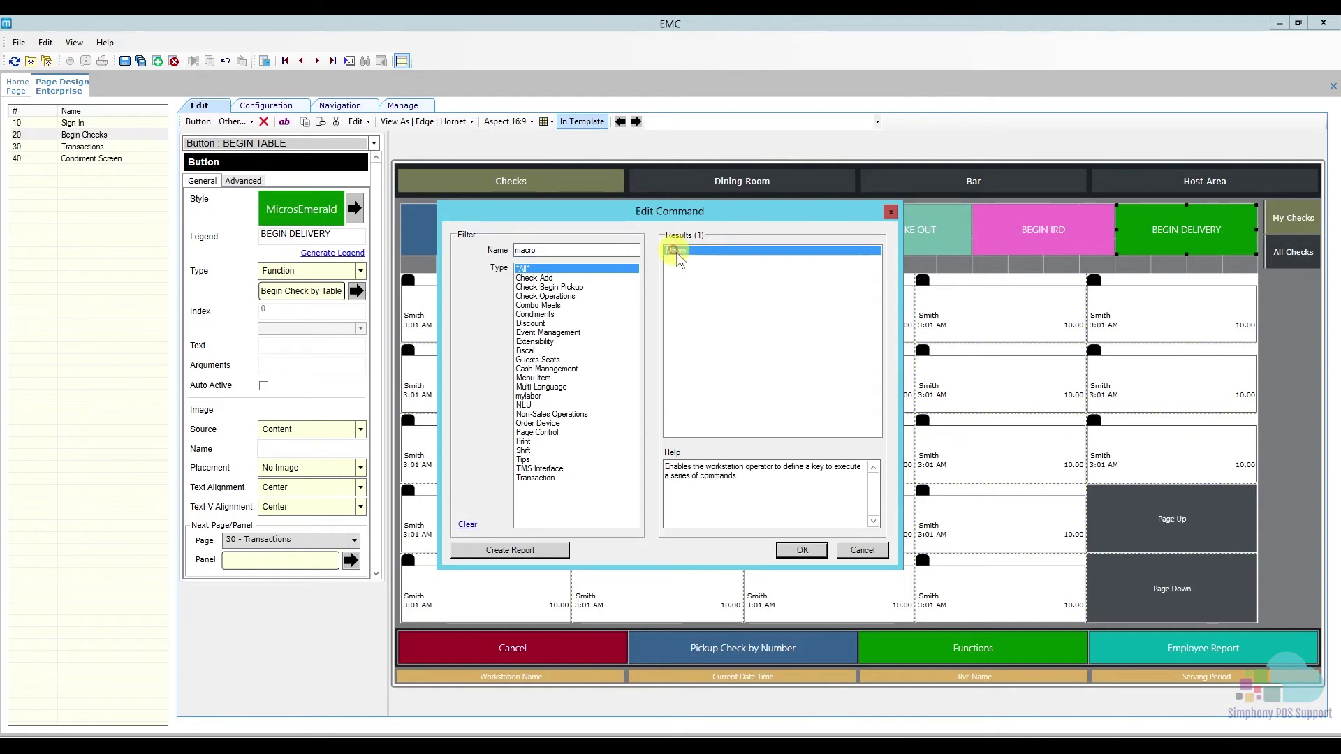
left_click(804, 551)
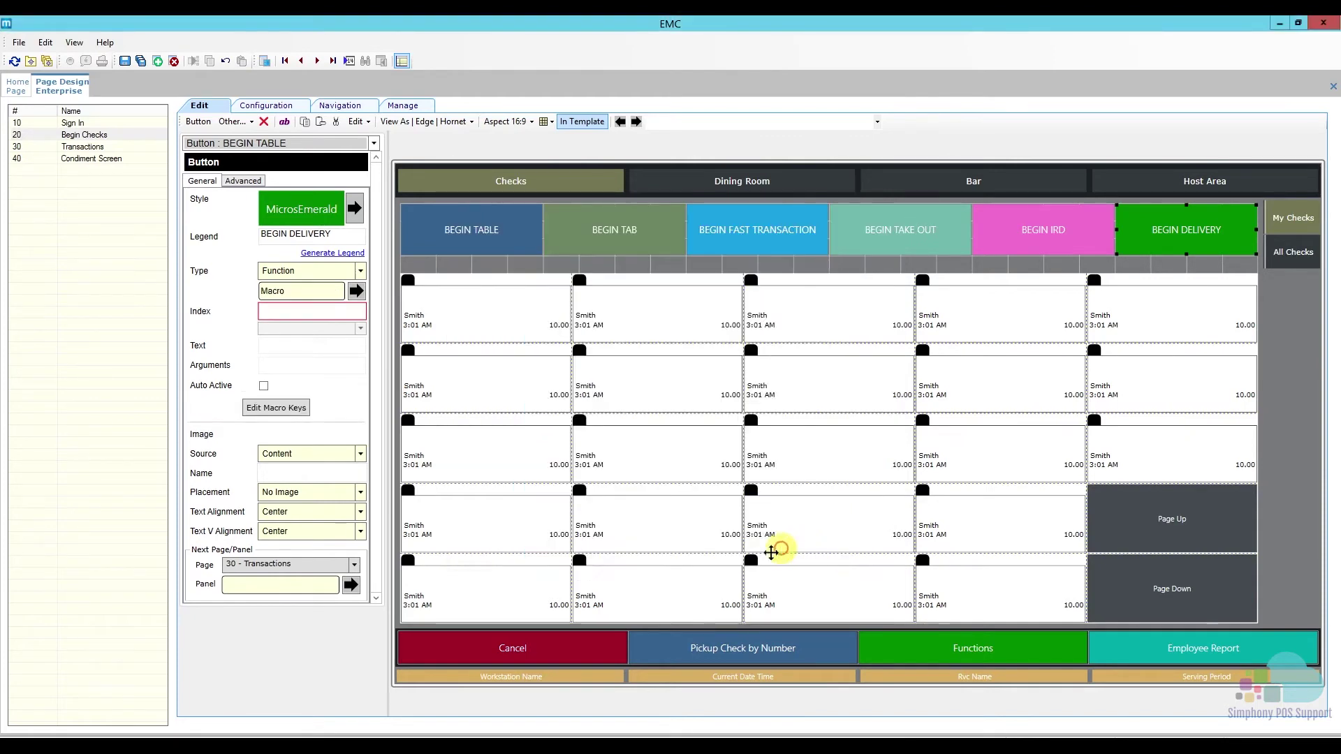
left_click(272, 411)
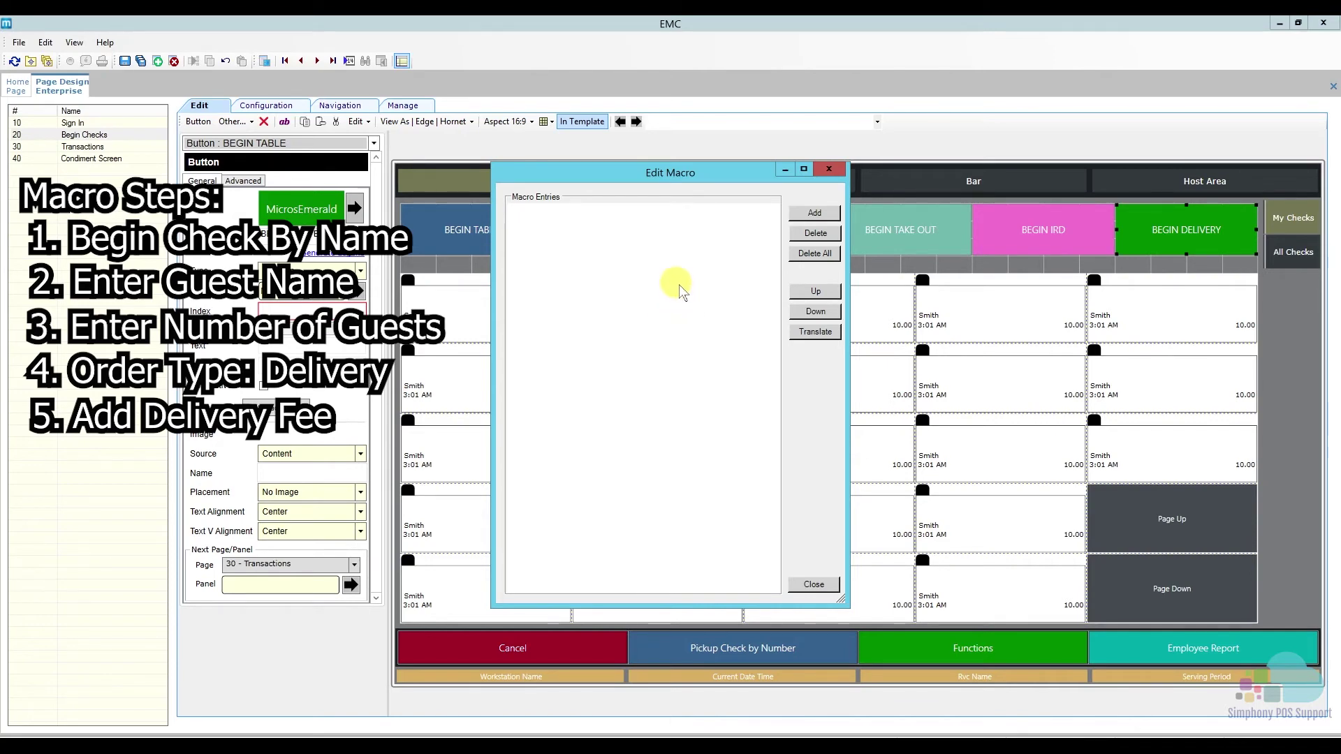
Add the first macro entry as Begin Check by Name
left_click(815, 213)
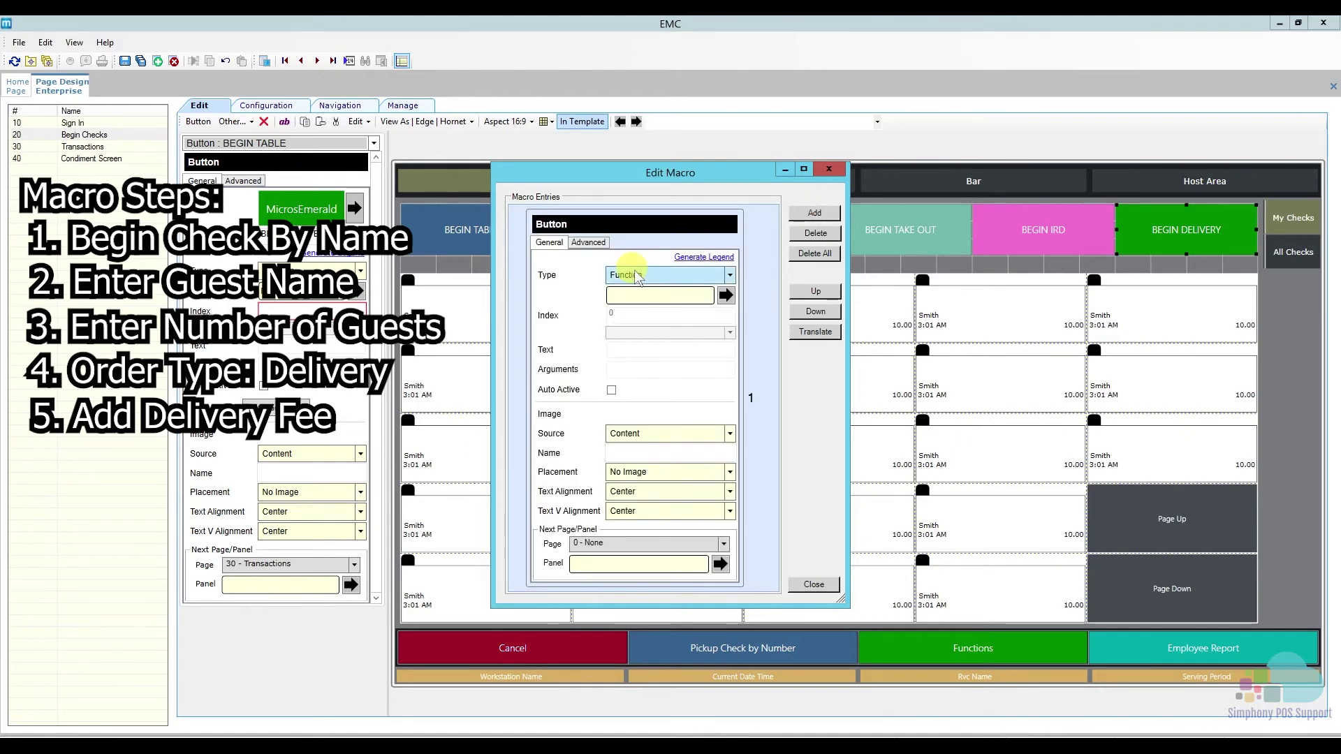
left_click(727, 295)
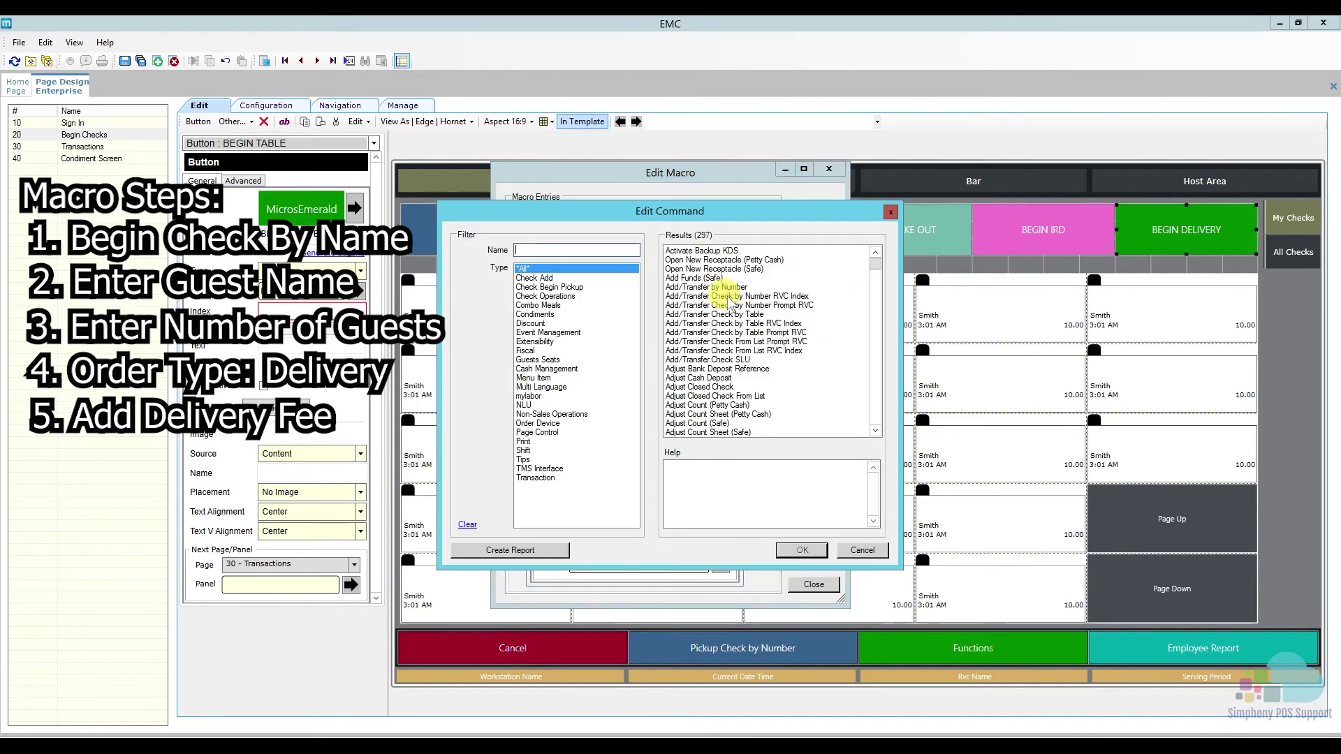
left_click(562, 249)
type("begi")
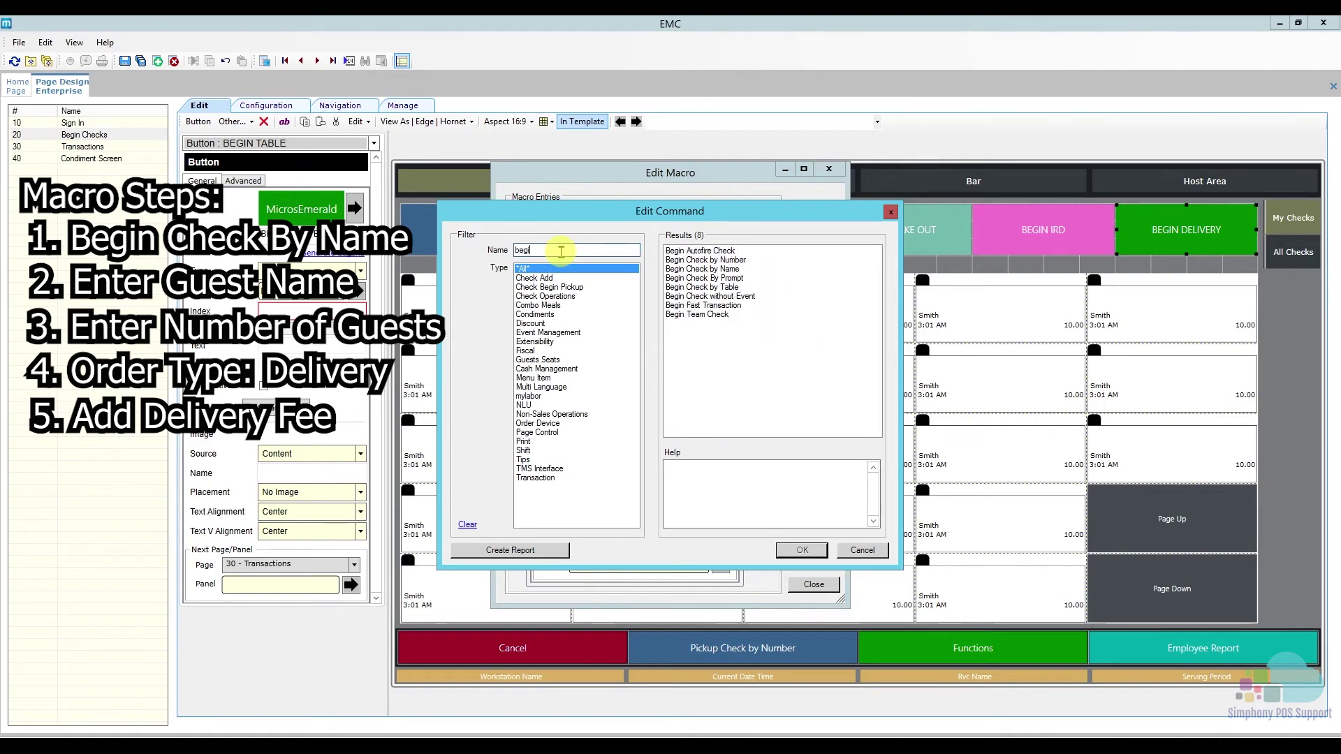
type("n")
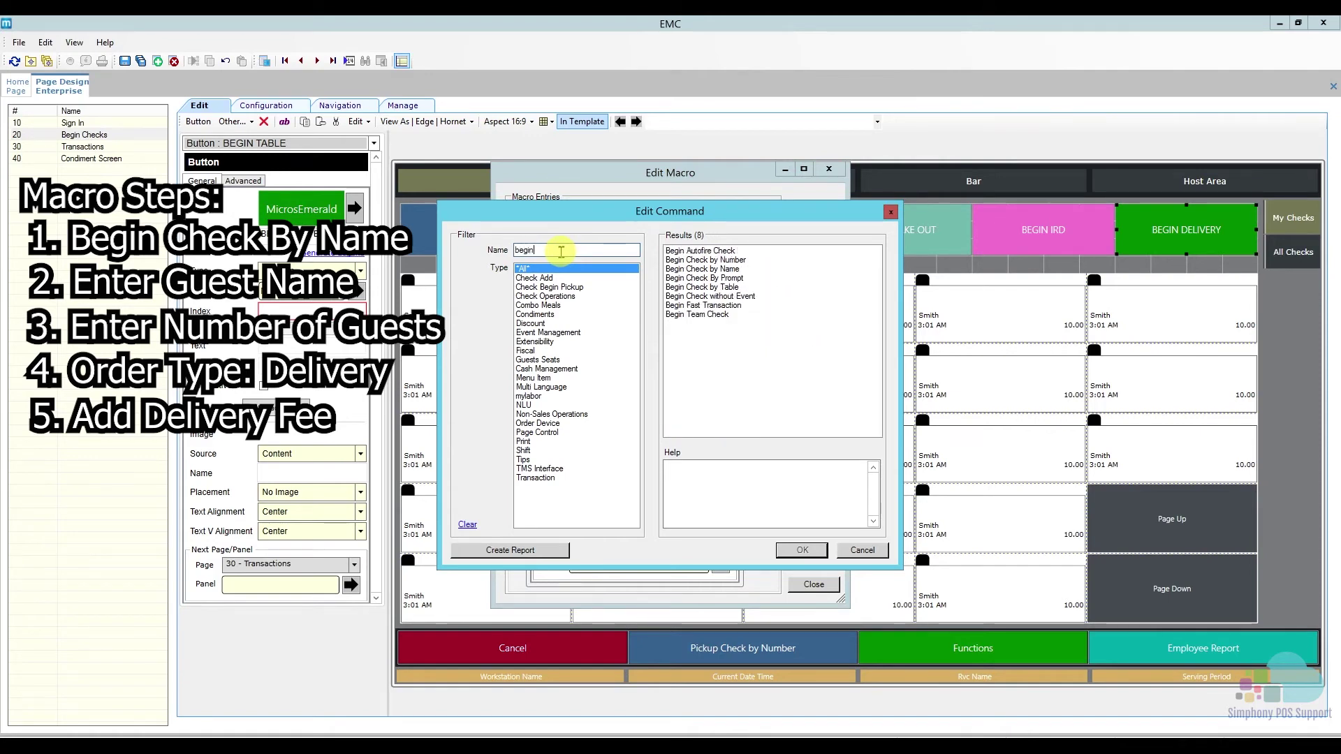
left_click(734, 269)
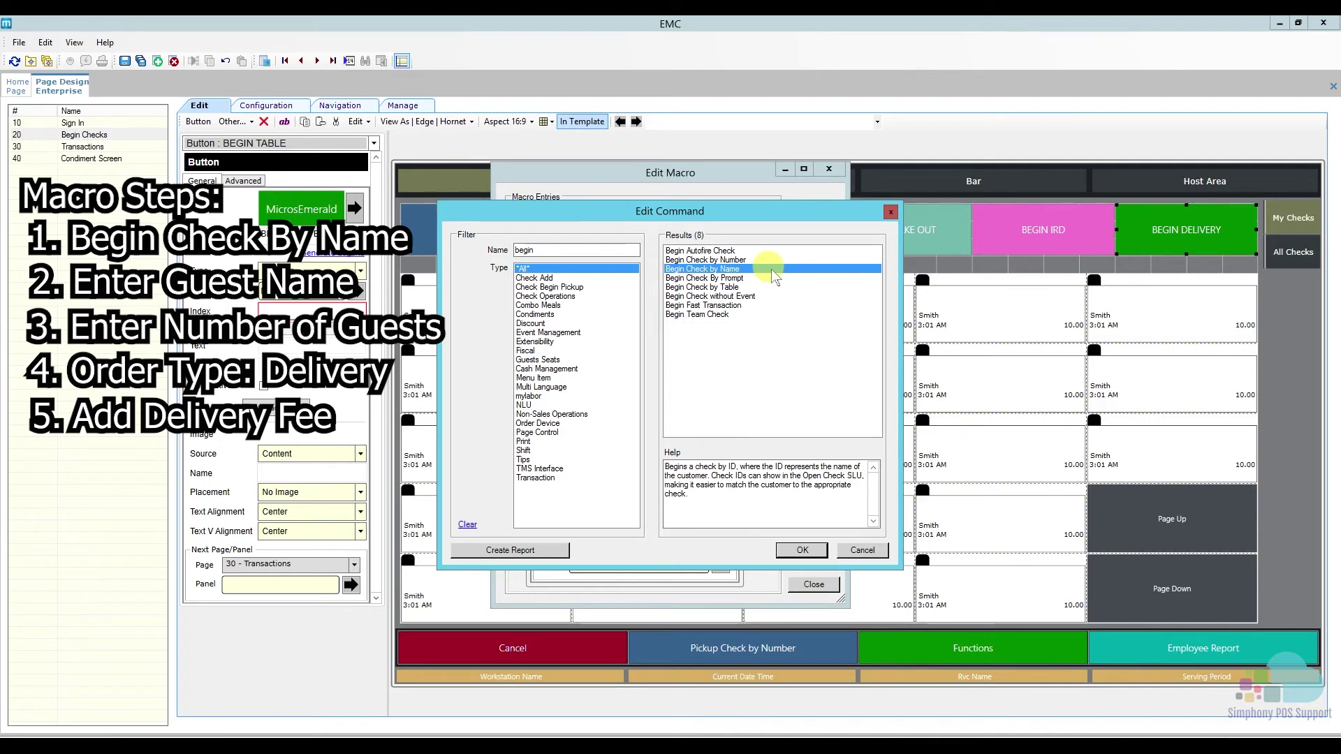
left_click(802, 550)
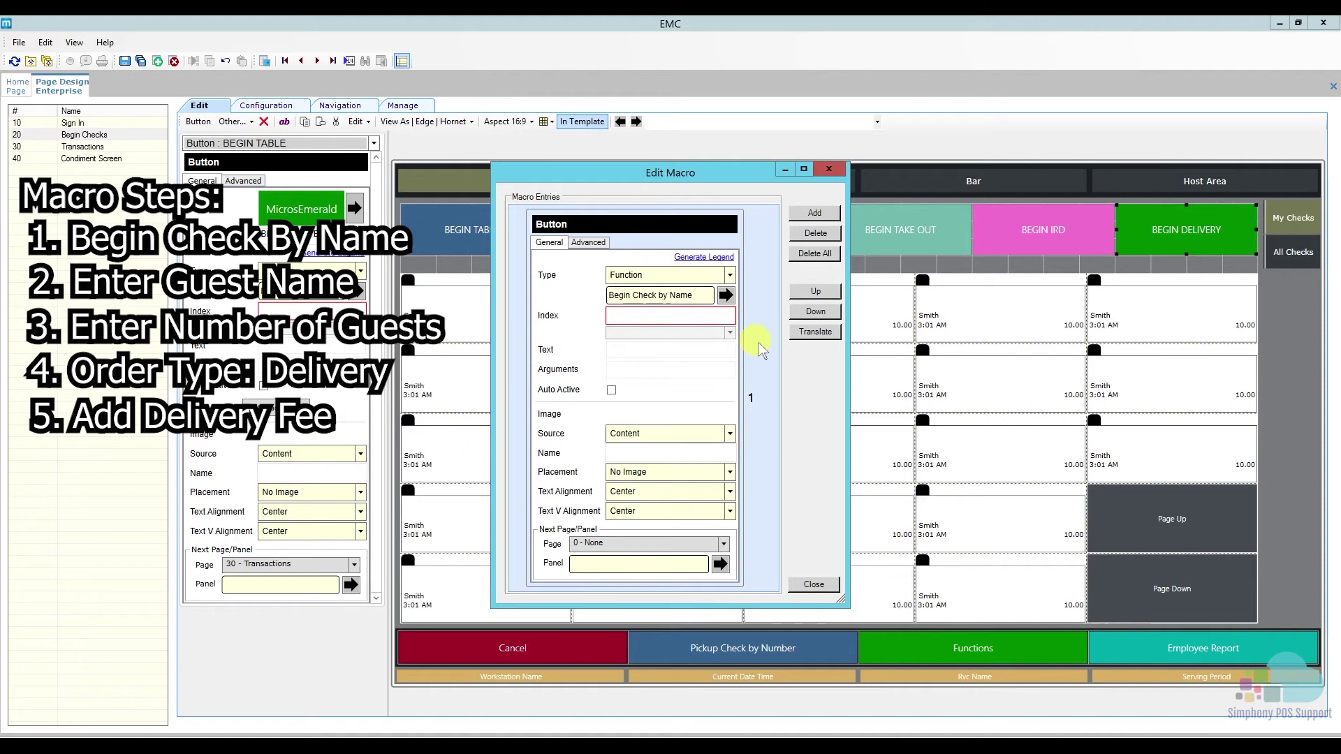
Add a second macro entry set to Dialog Wait For Input
left_click(813, 214)
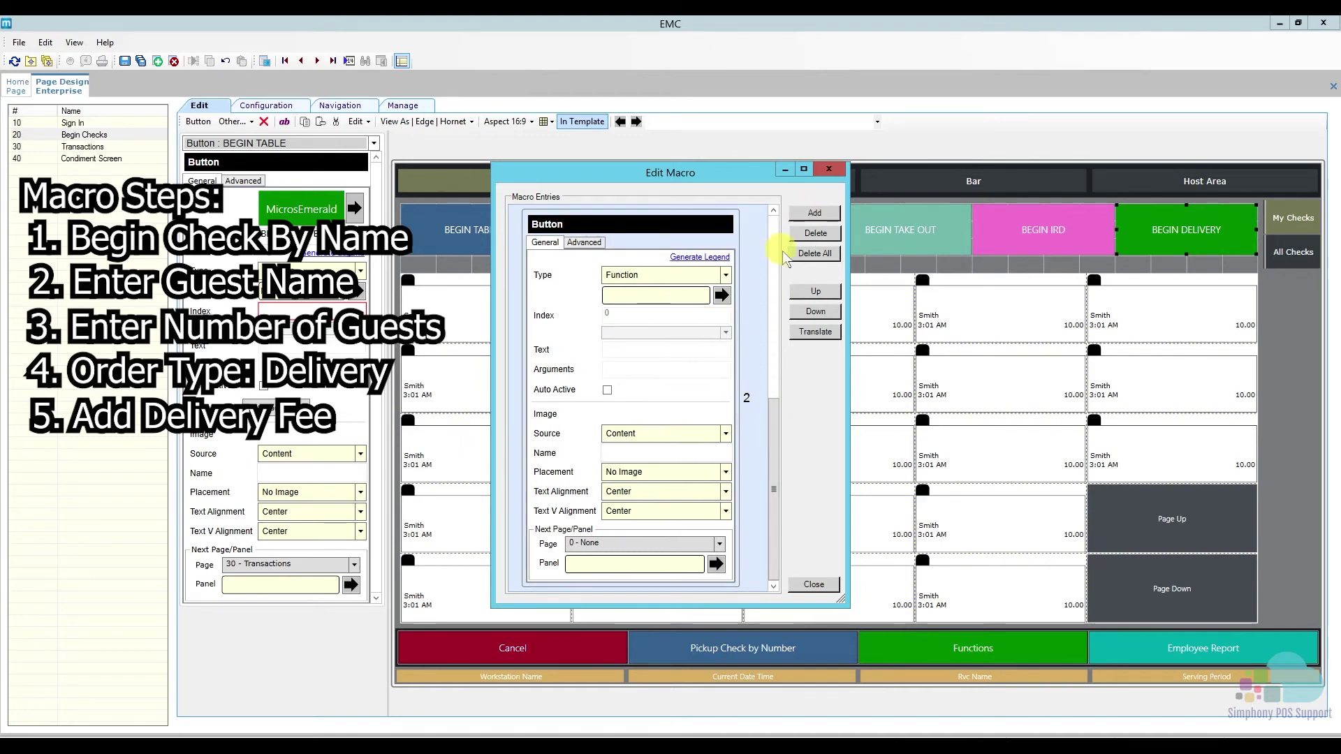
left_click(774, 211)
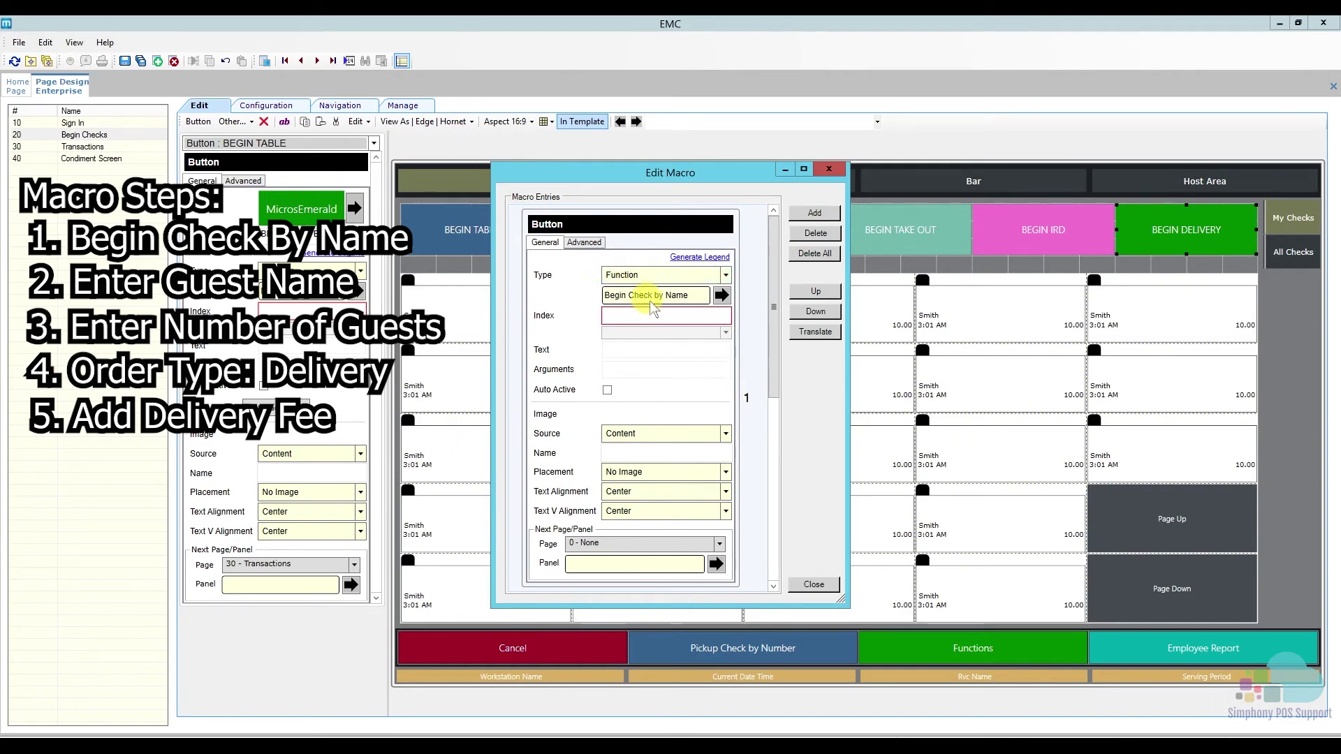
left_click(773, 585)
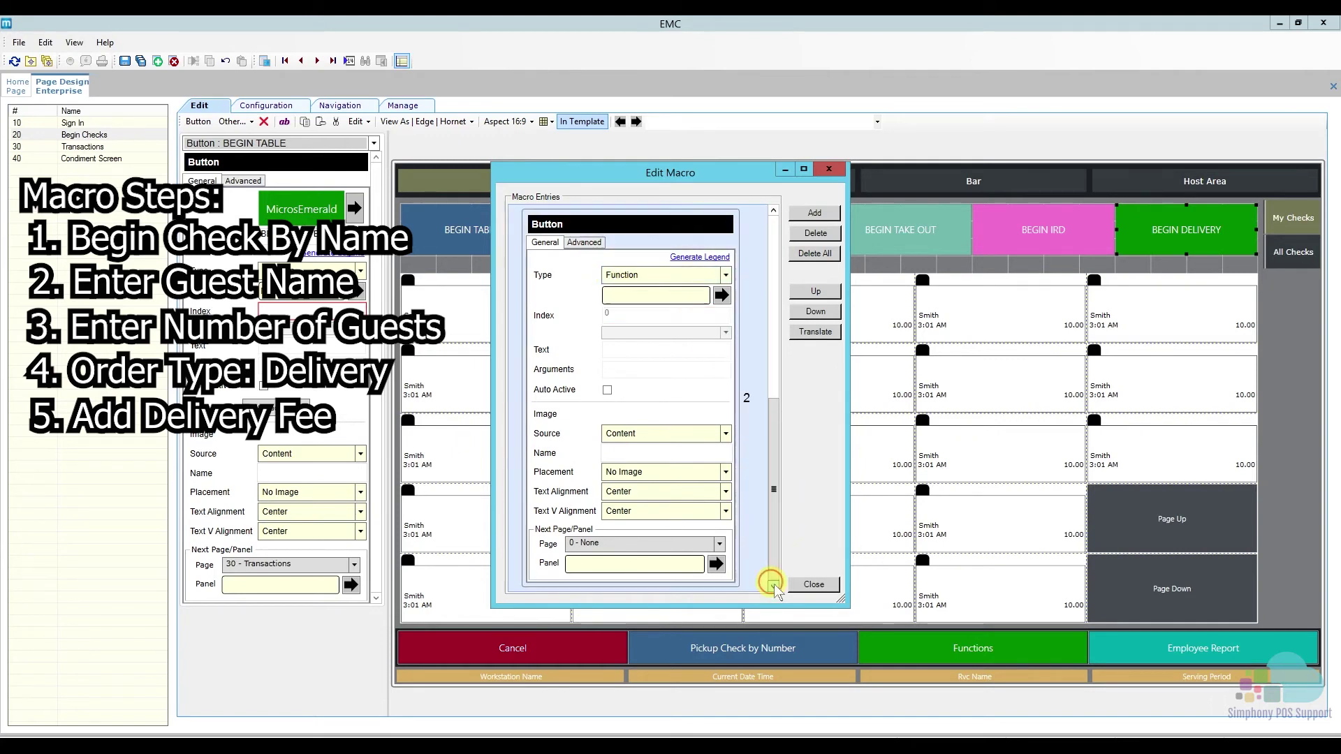
left_click(720, 295)
left_click(557, 250)
type("w")
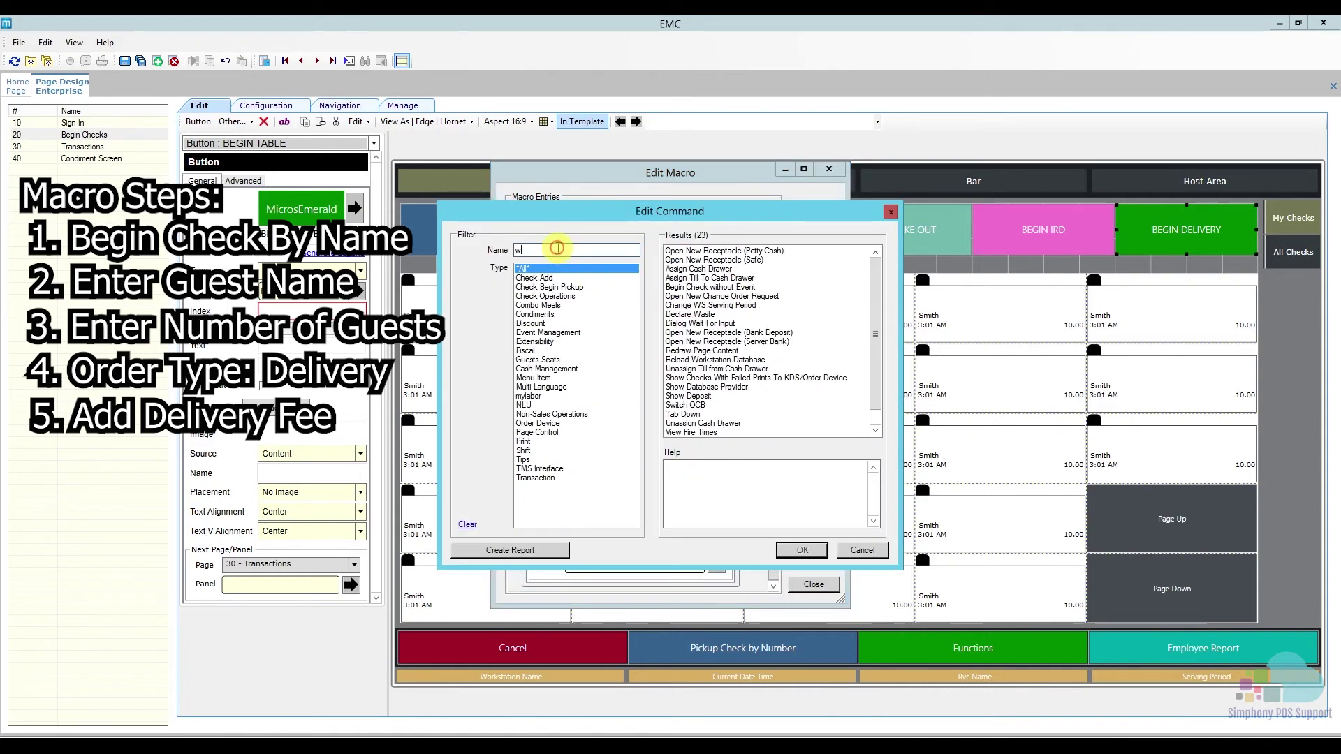
type("ai")
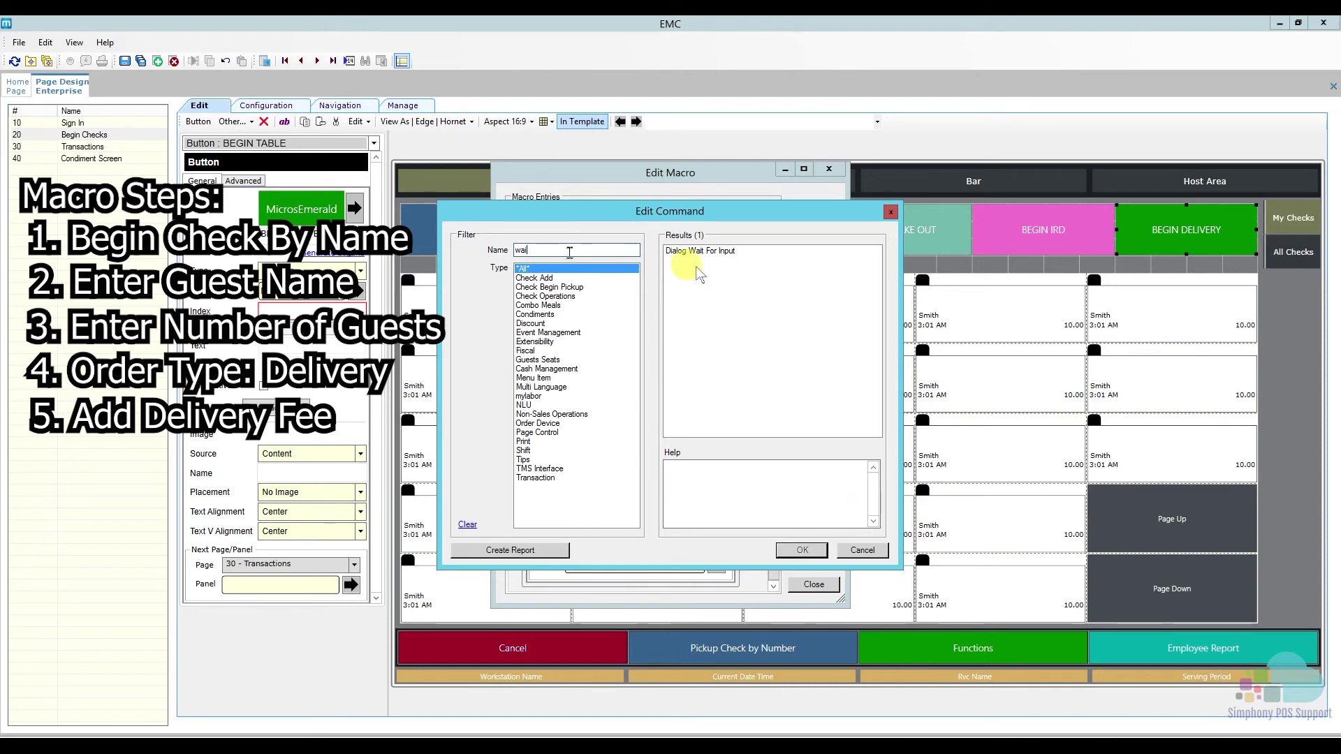
left_click(688, 252)
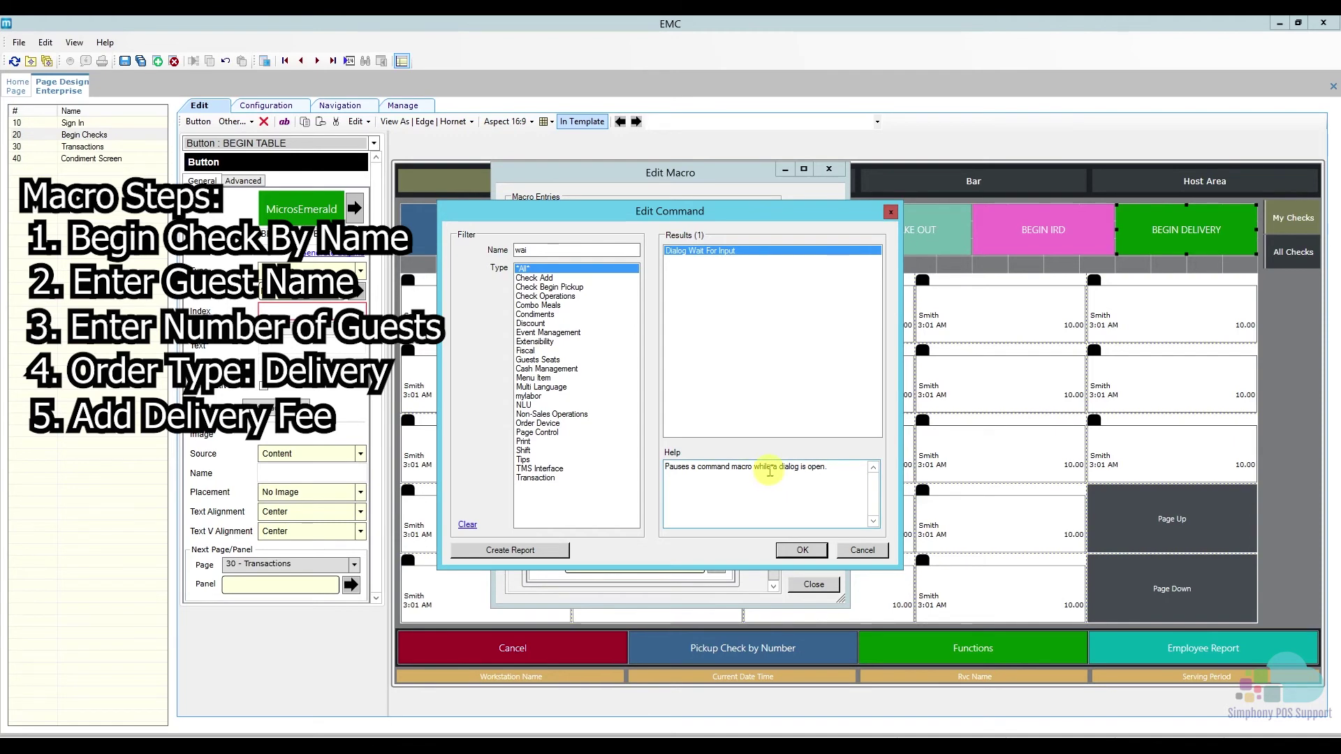
left_click(800, 550)
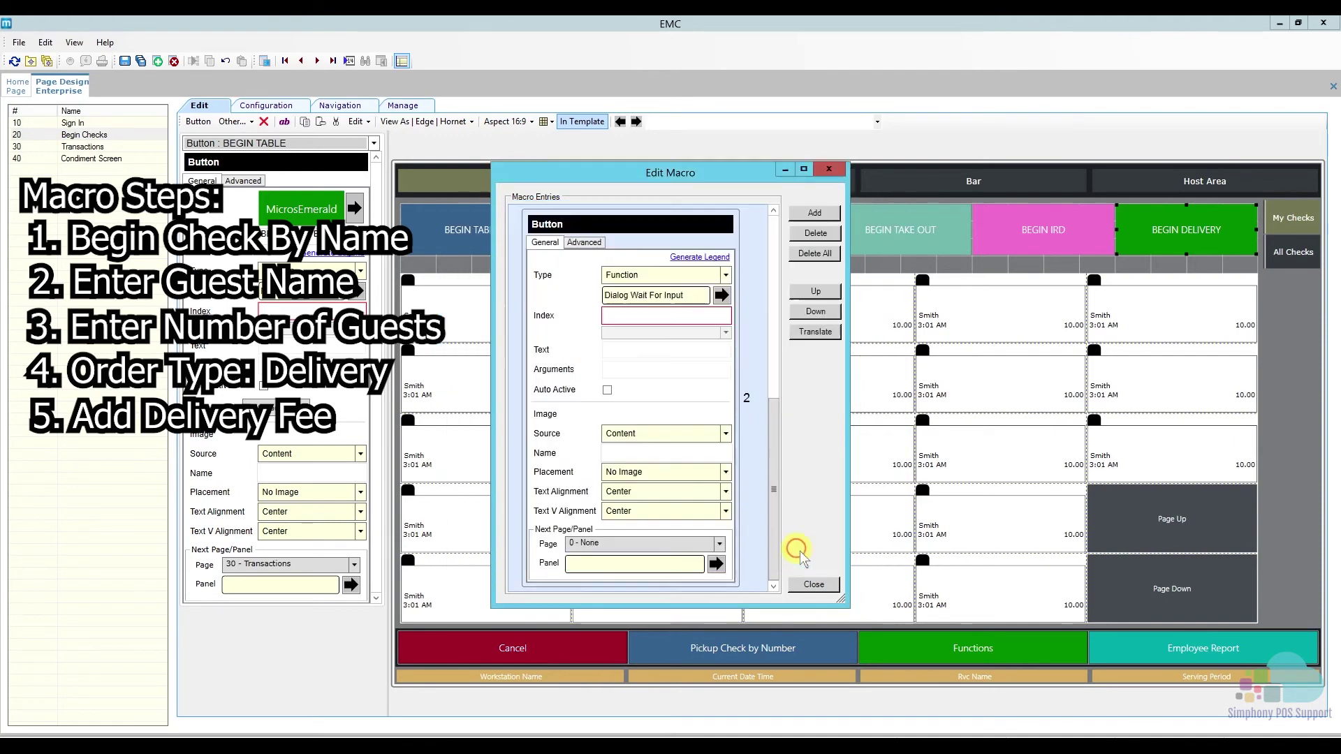
Add a third Dialog Wait For Input entry, then a blank fourth entry
left_click(819, 214)
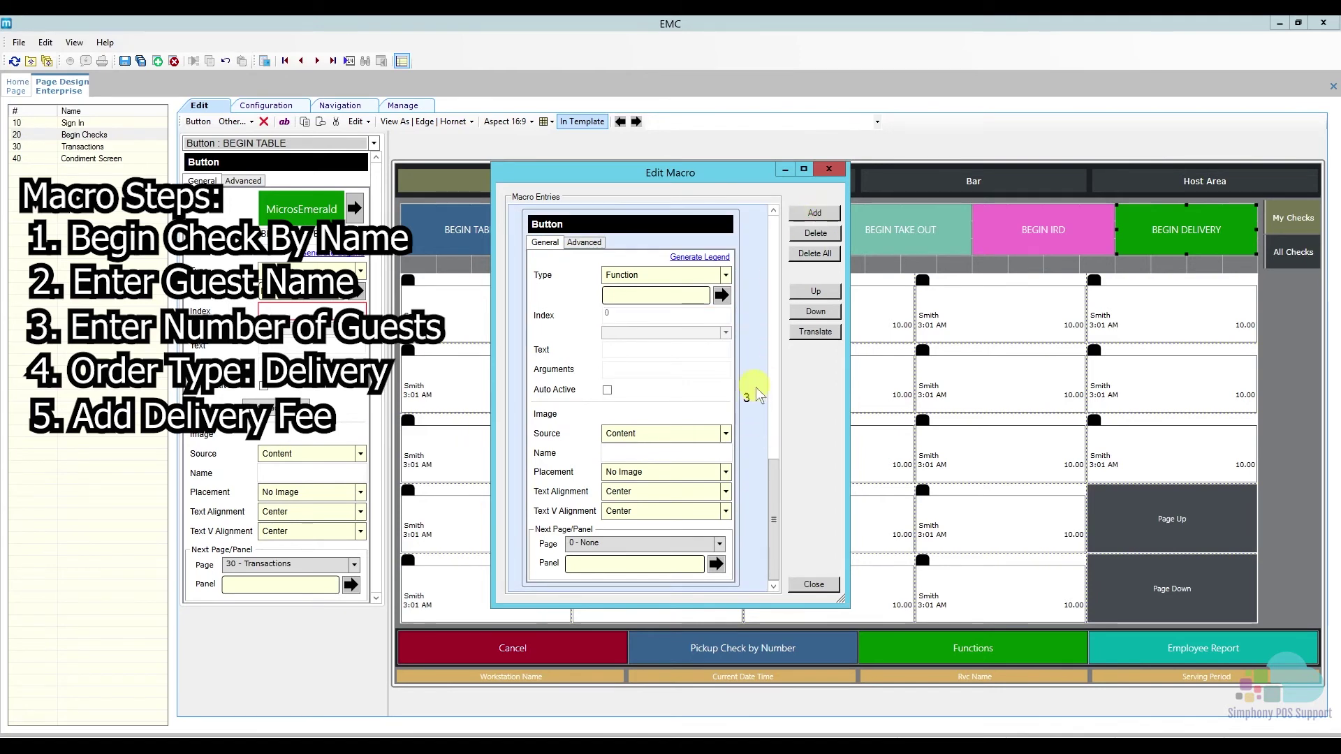
left_click(720, 296)
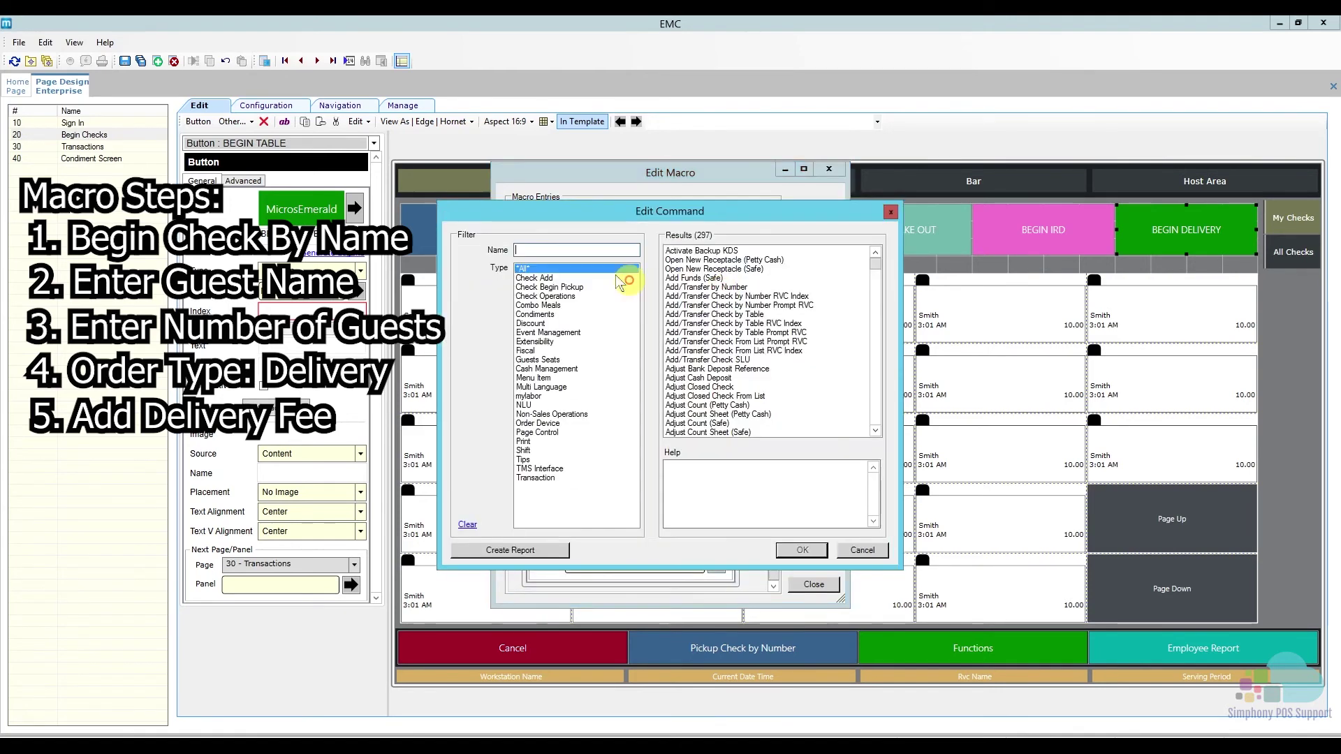
type("dia")
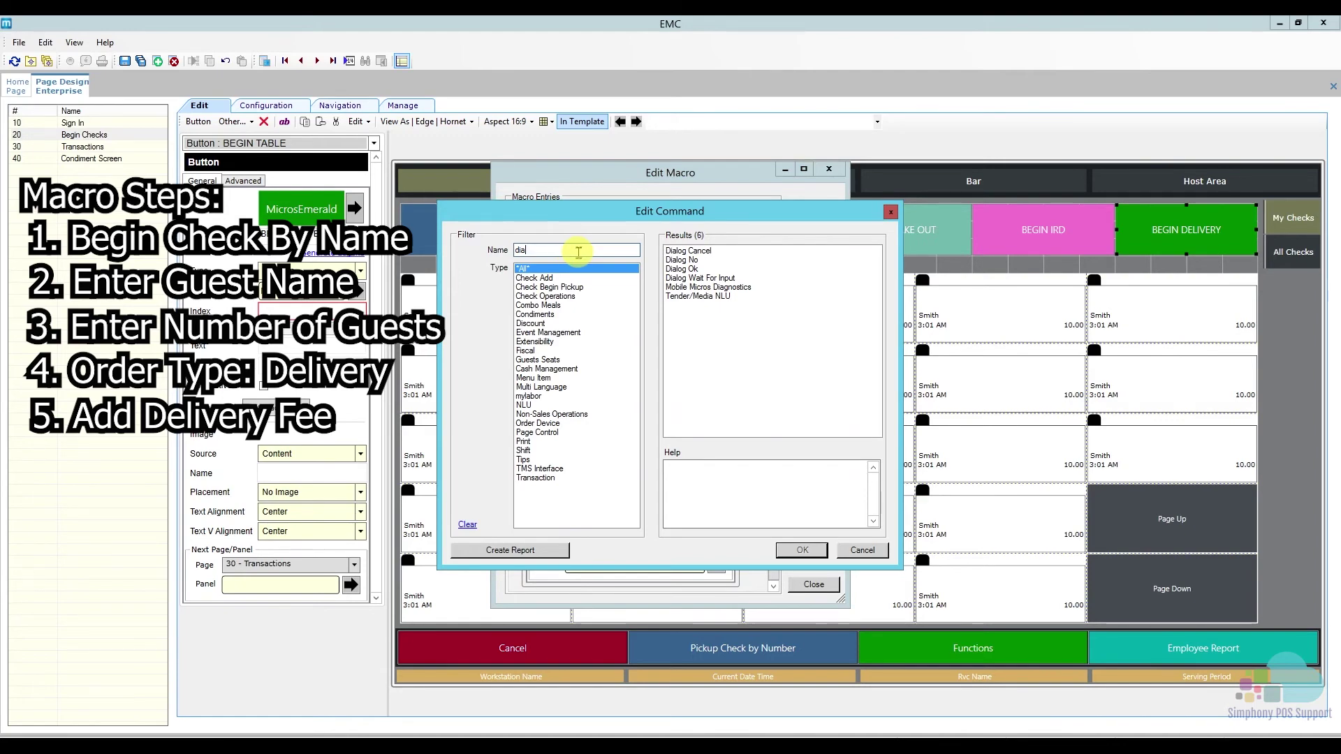
type("lo")
left_click(702, 278)
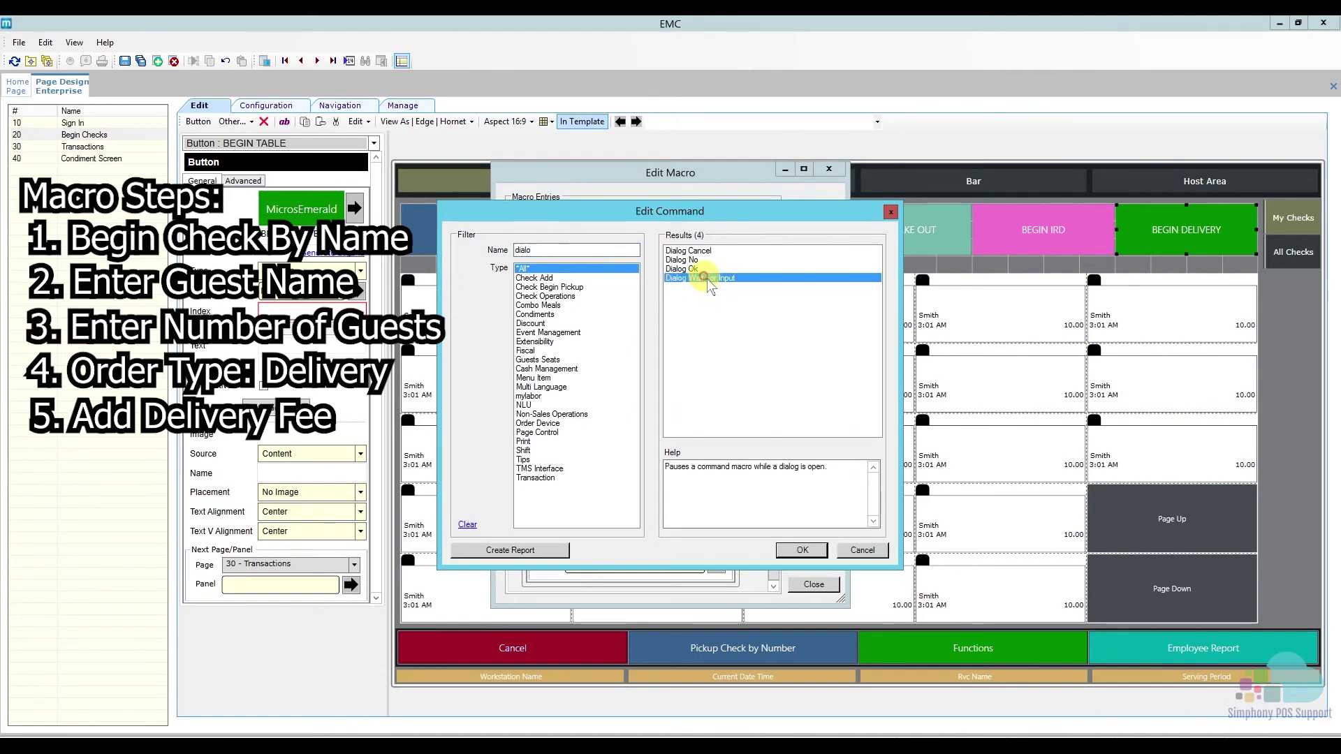
left_click(802, 550)
left_click_drag(774, 482, 777, 299)
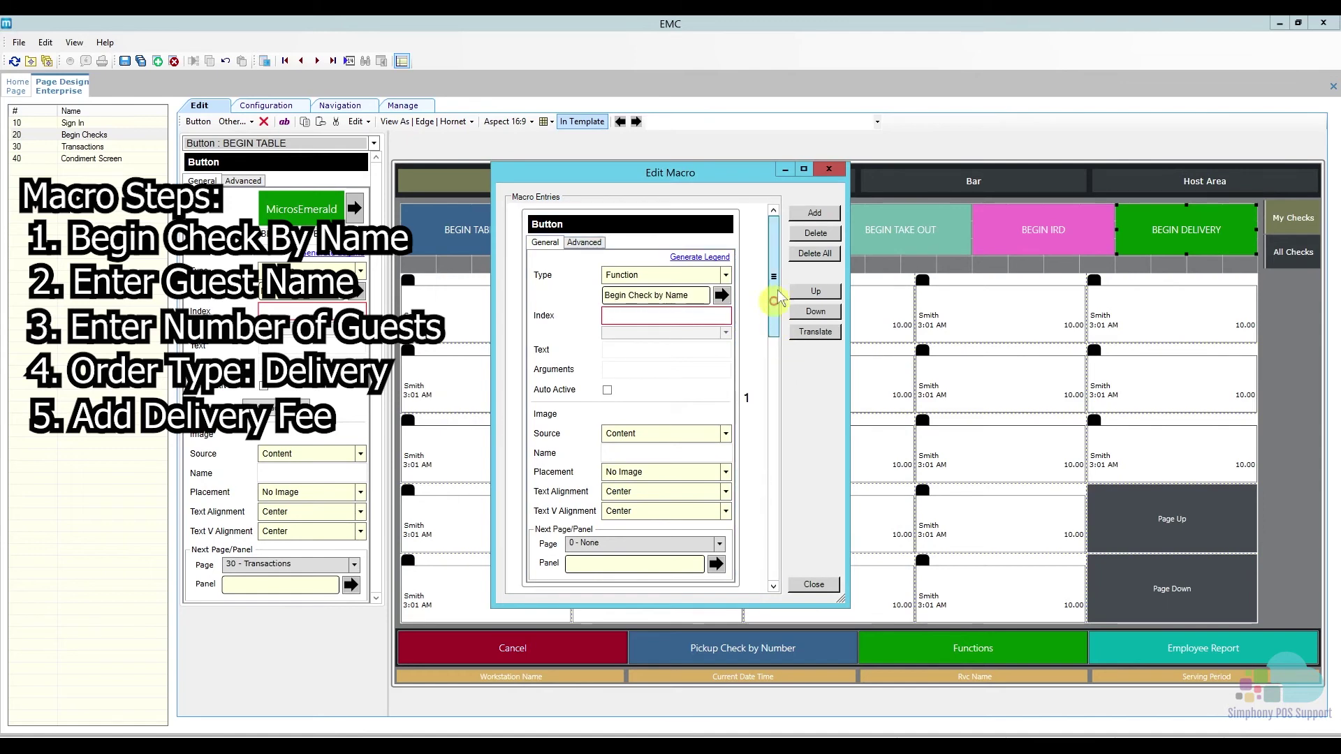
left_click(774, 589)
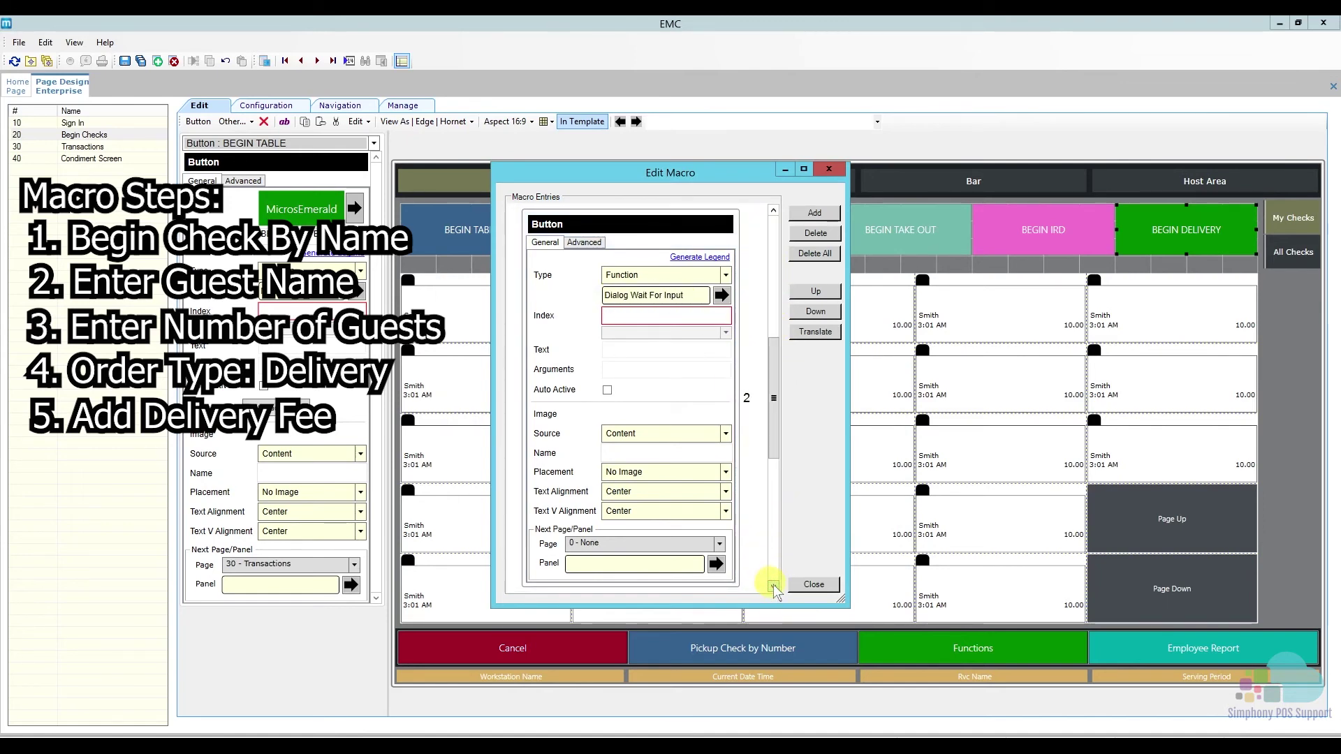
left_click(774, 588)
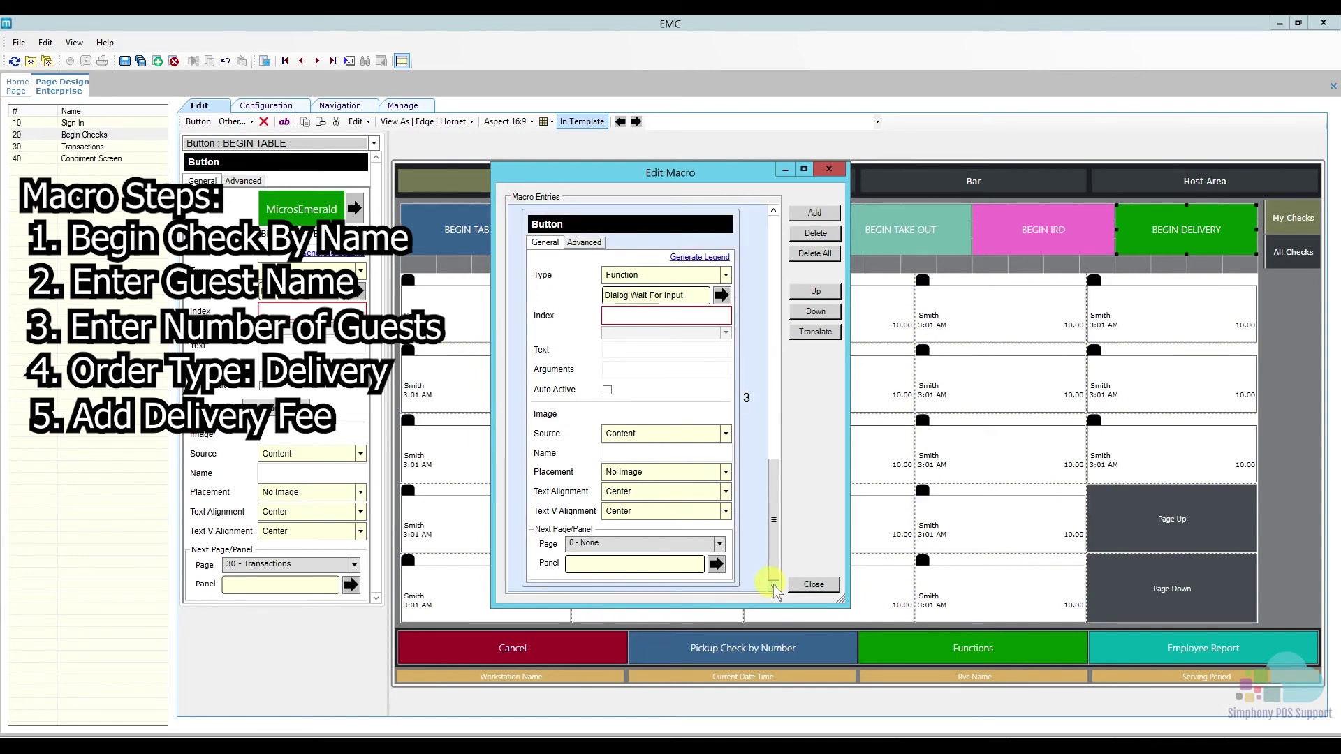
left_click(813, 213)
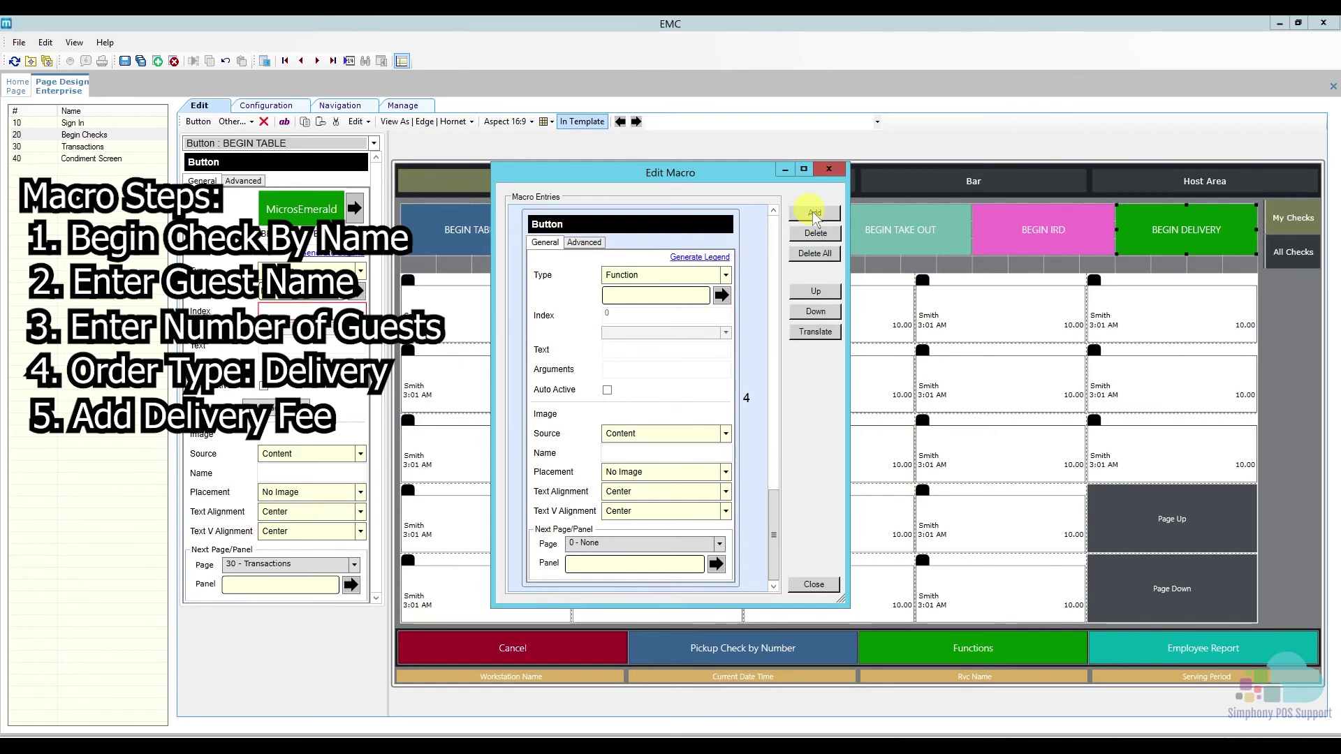
Set macro step 4 to type Order Type with 3 - Delivery, then add a fifth entry
left_click(725, 275)
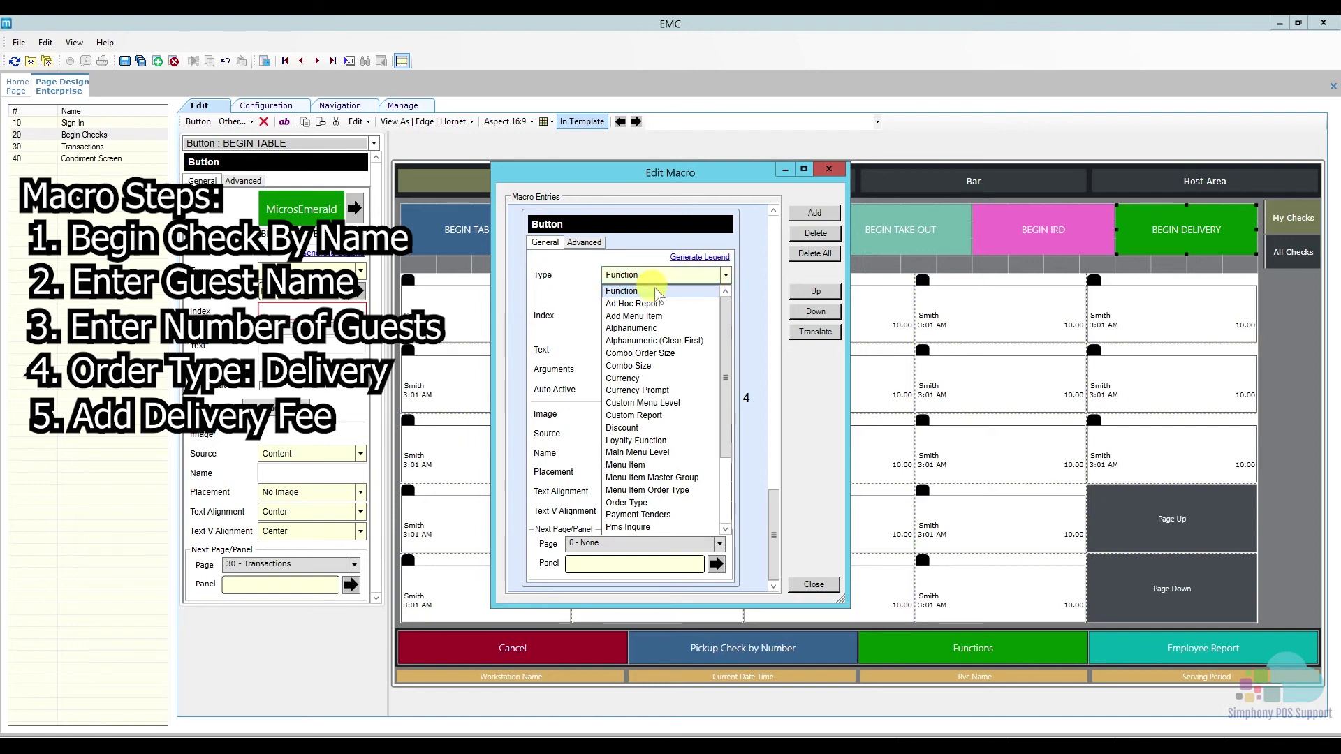
left_click(656, 502)
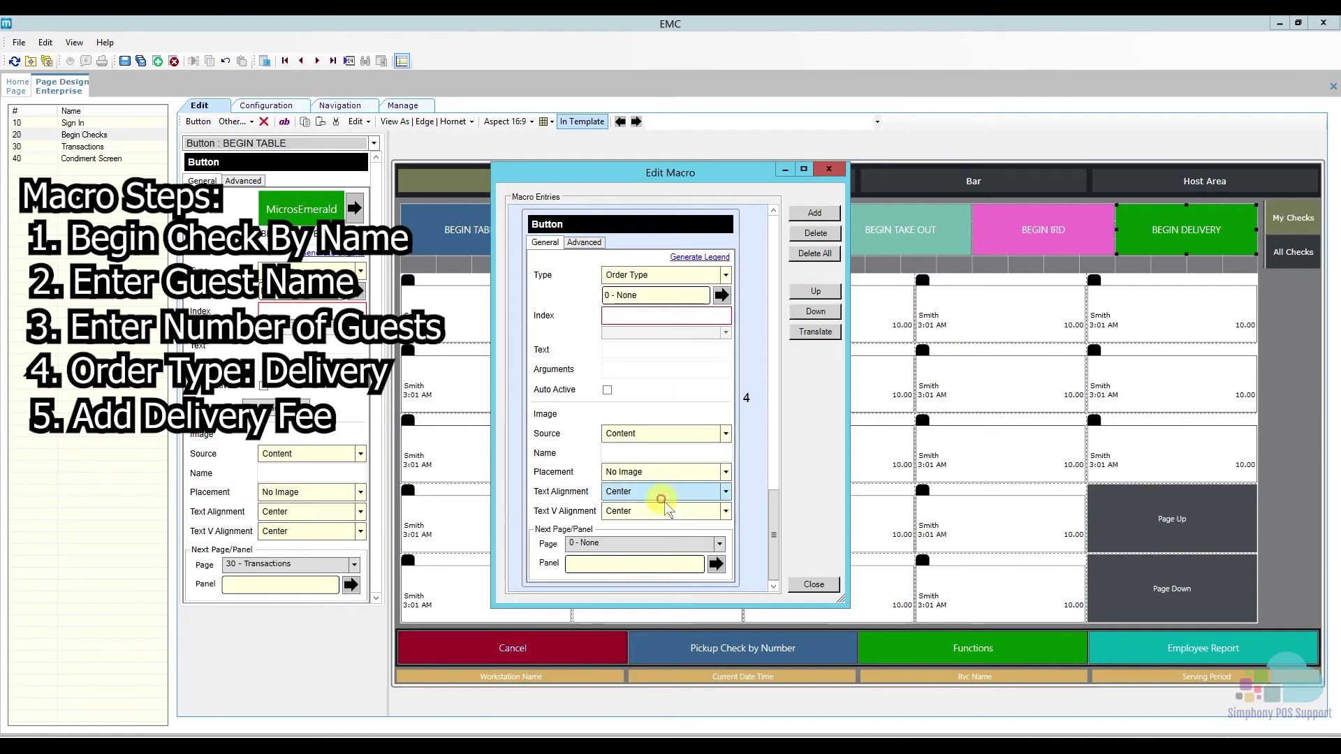
left_click(721, 295)
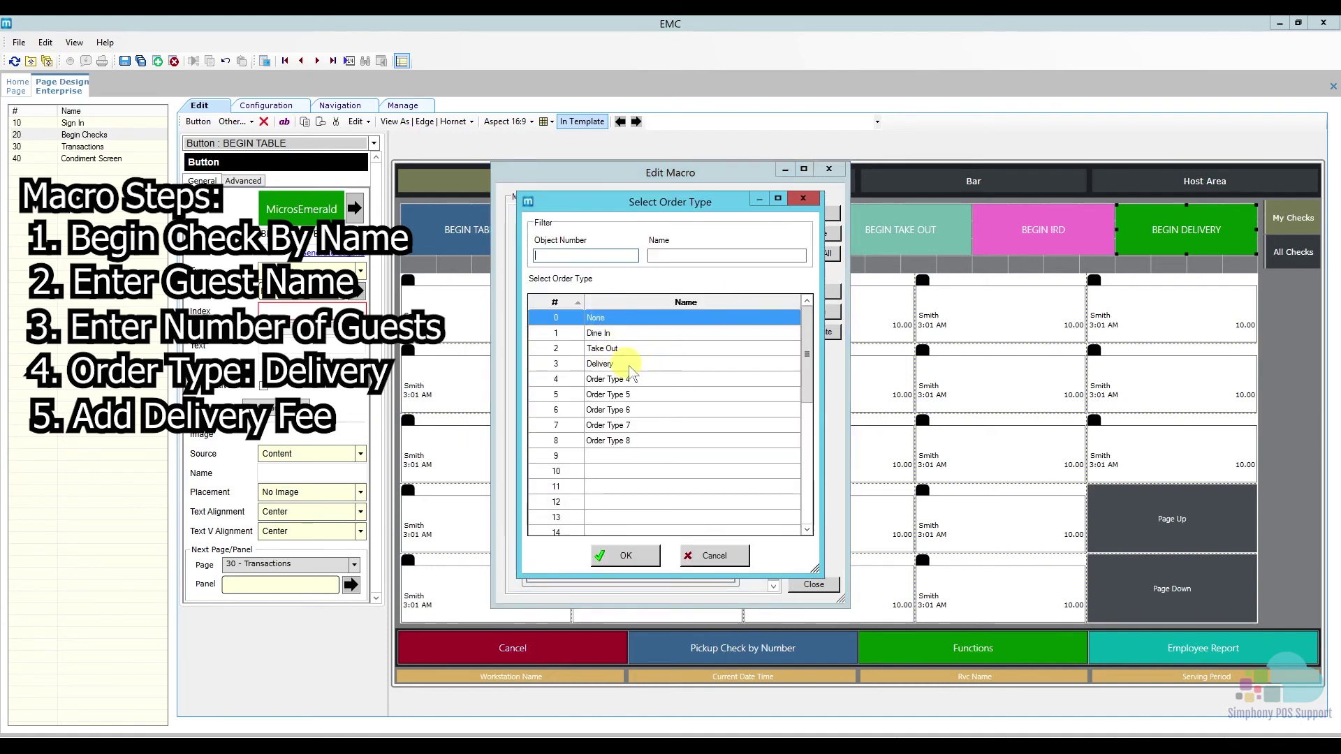
left_click(619, 365)
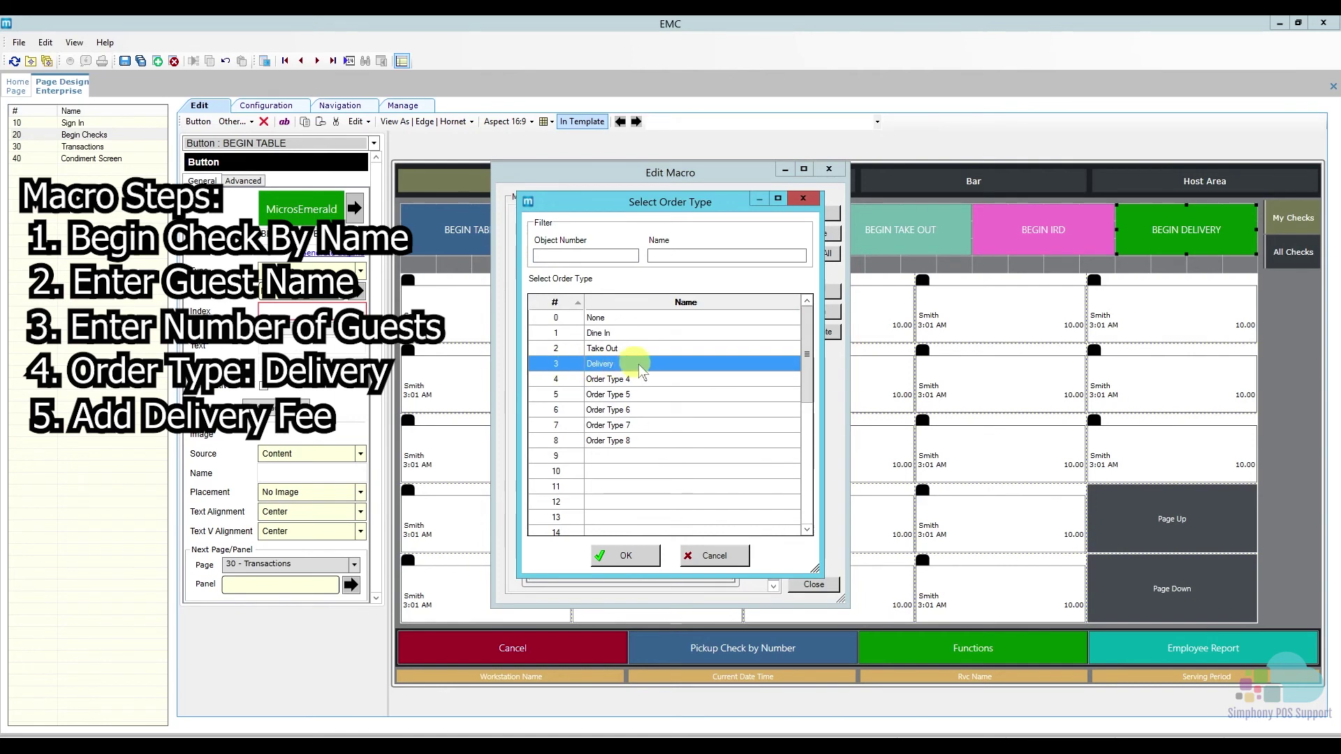
left_click(627, 556)
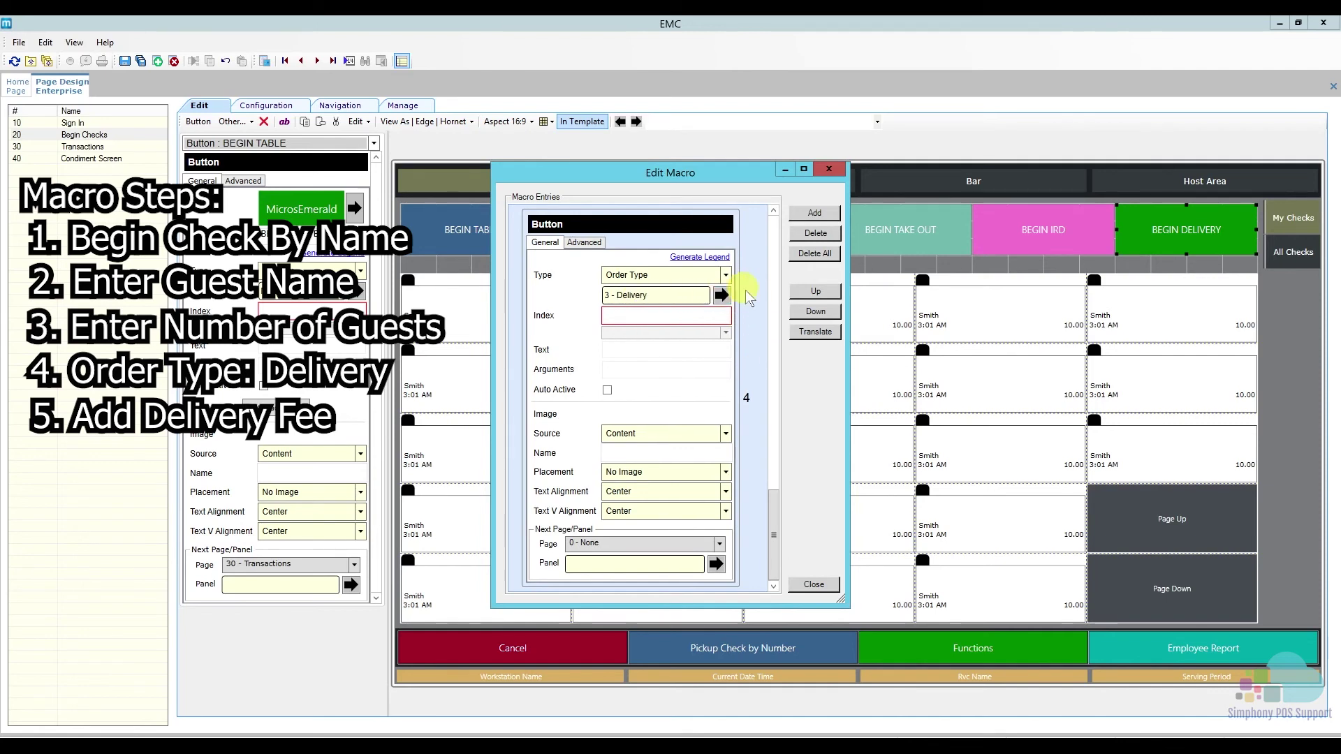
left_click(814, 213)
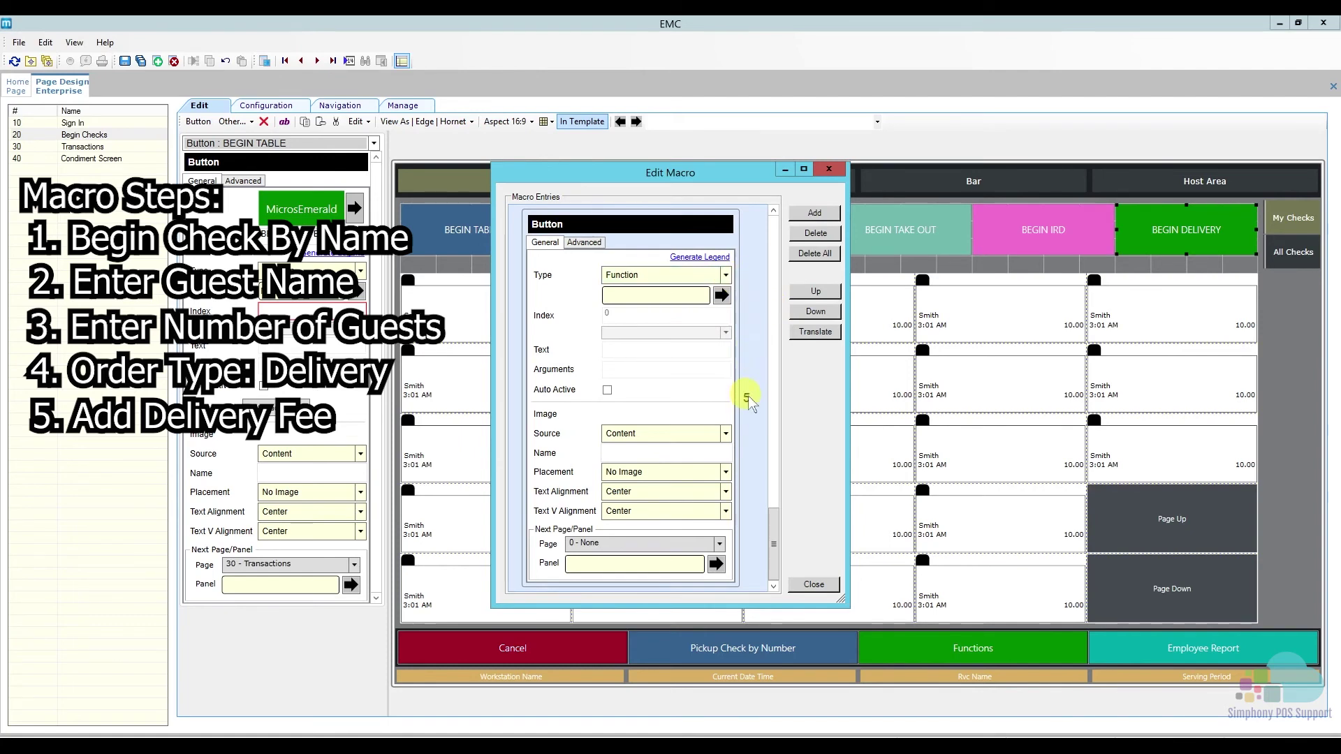
Set macro step 5 to type Add Menu Item with item 201 - Delivery Fee
left_click(726, 274)
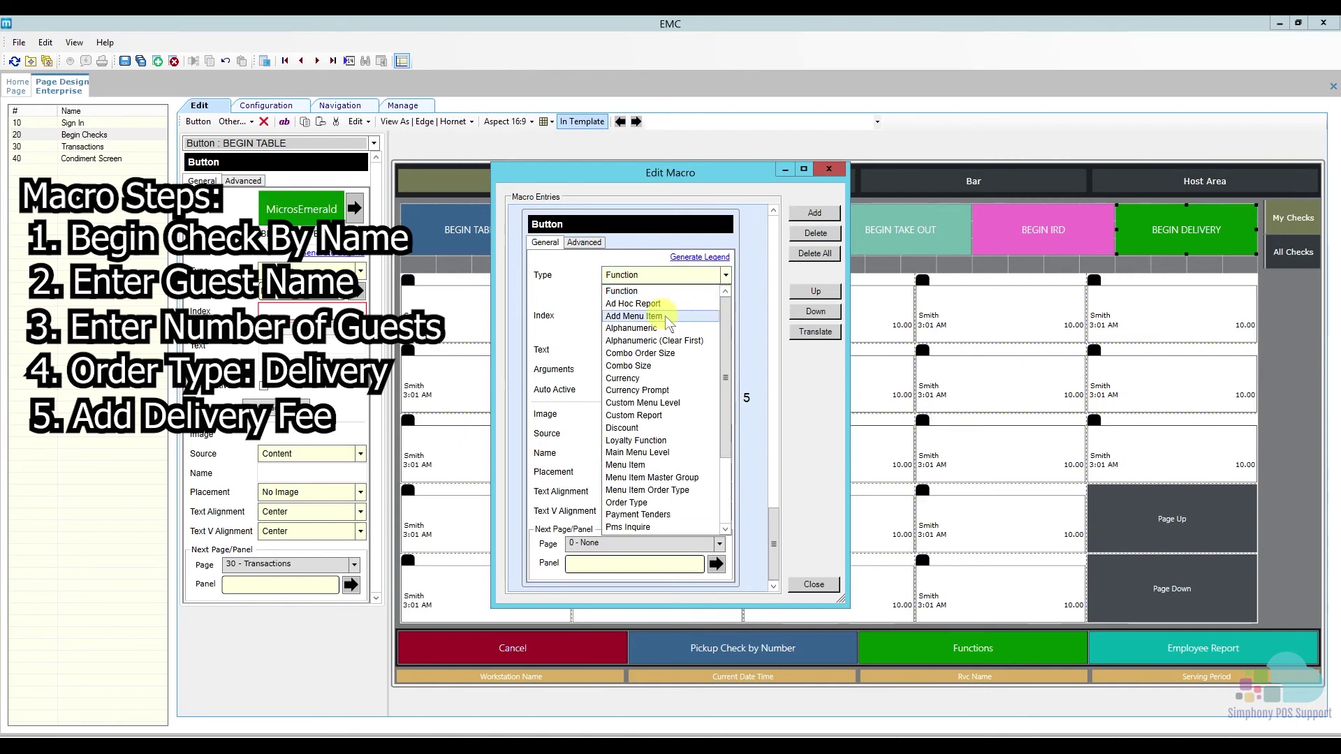
left_click(660, 316)
left_click(721, 295)
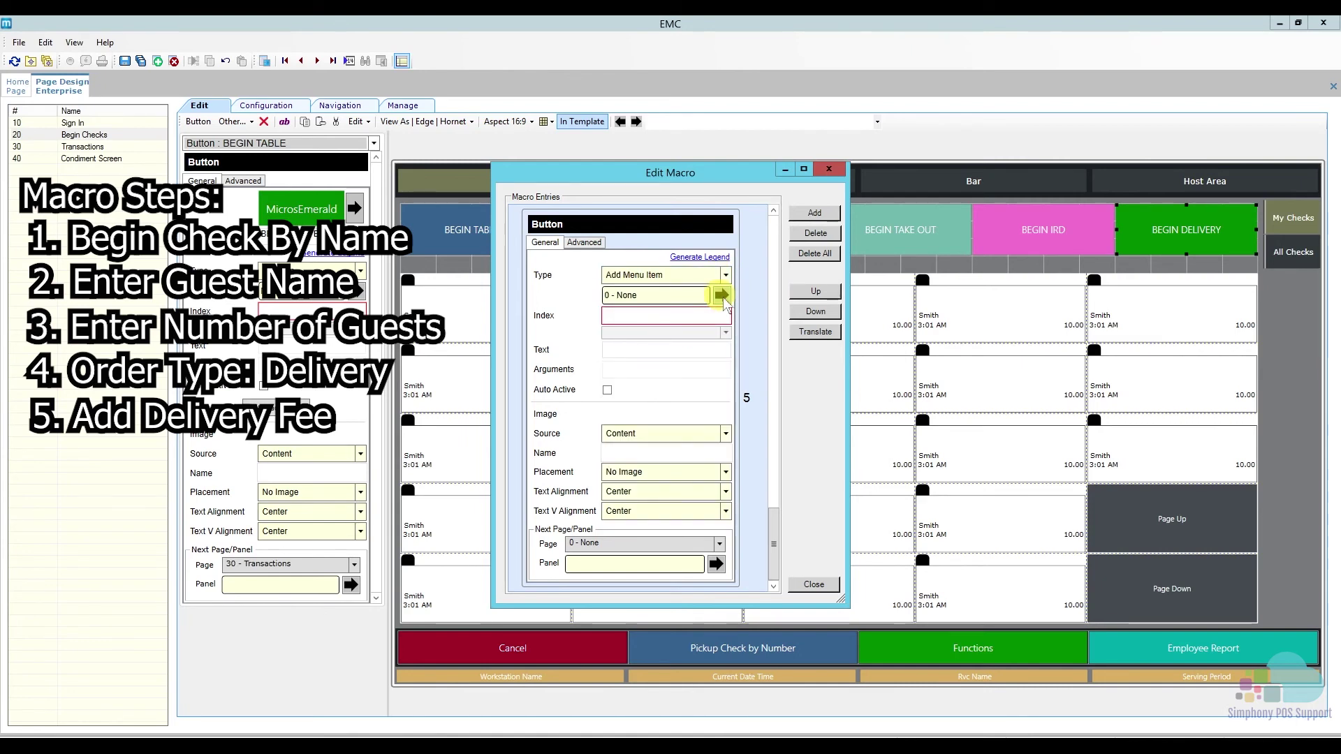
left_click(688, 259)
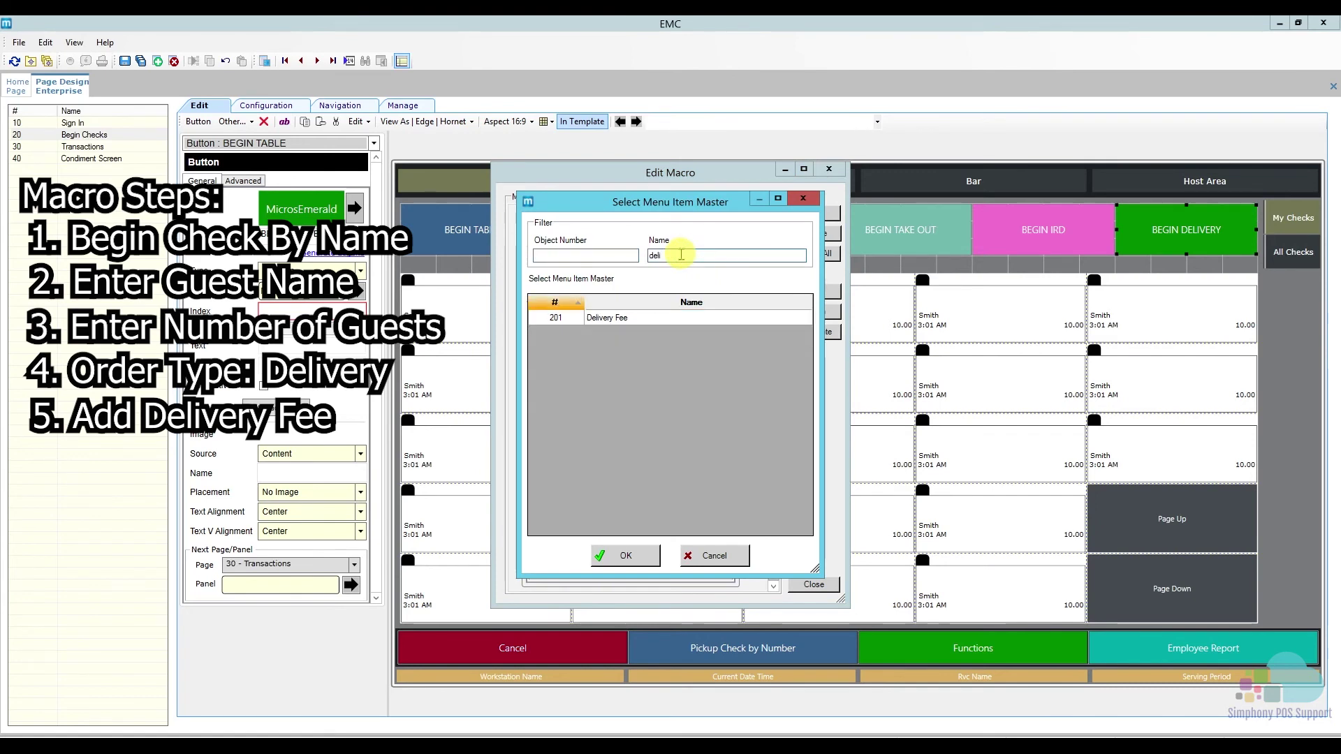
left_click(626, 320)
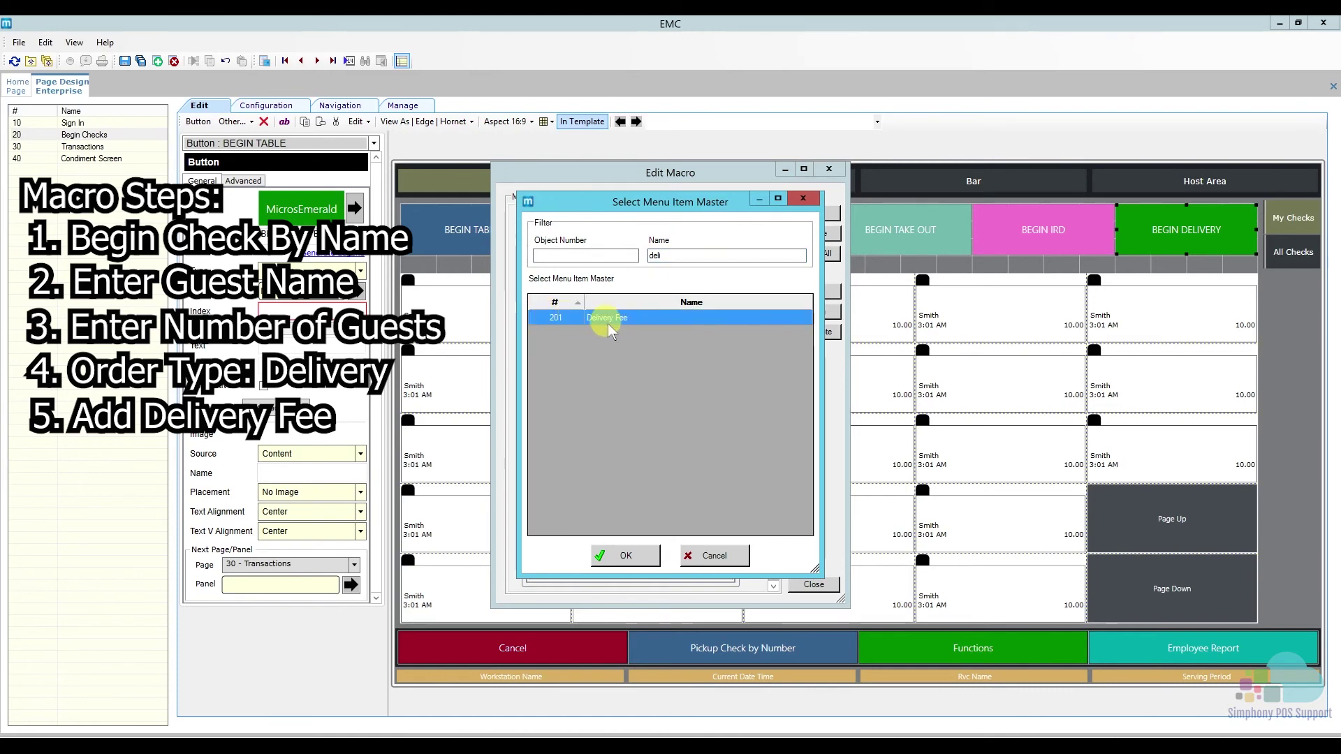
left_click(629, 555)
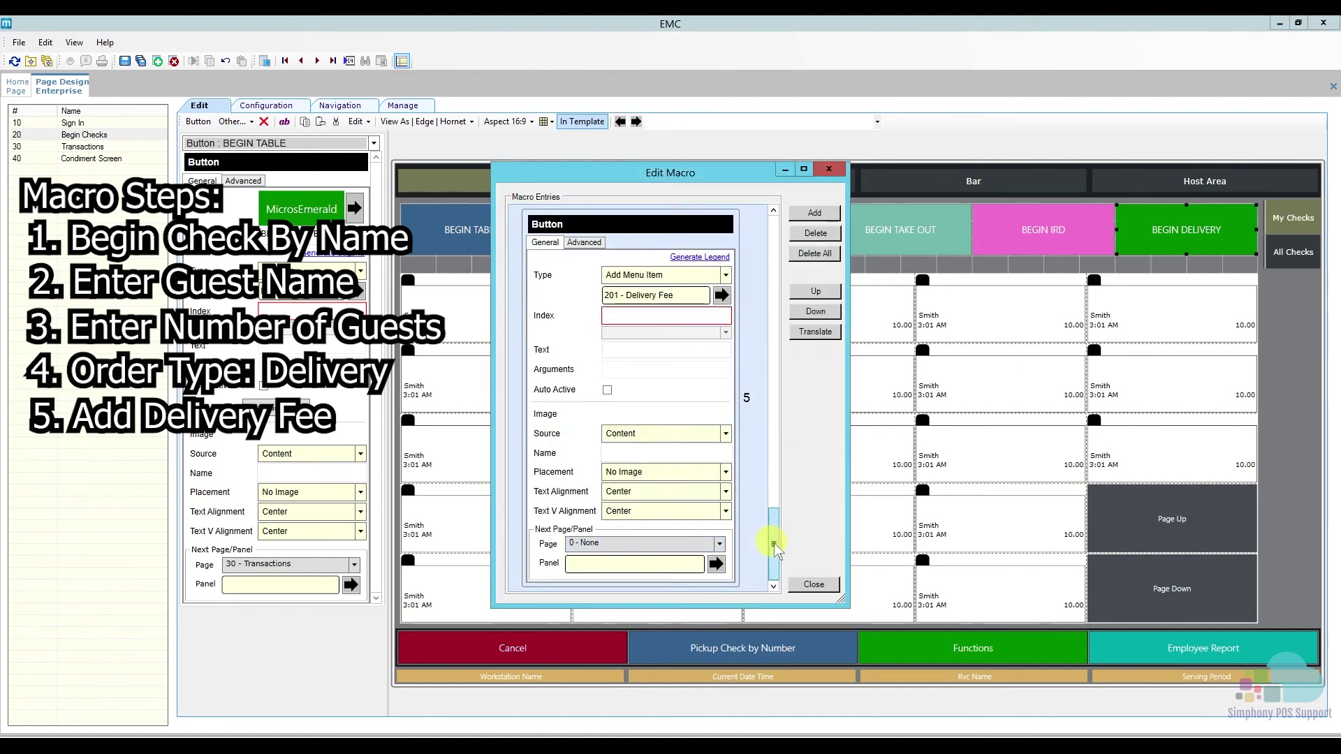
left_click_drag(774, 542, 778, 261)
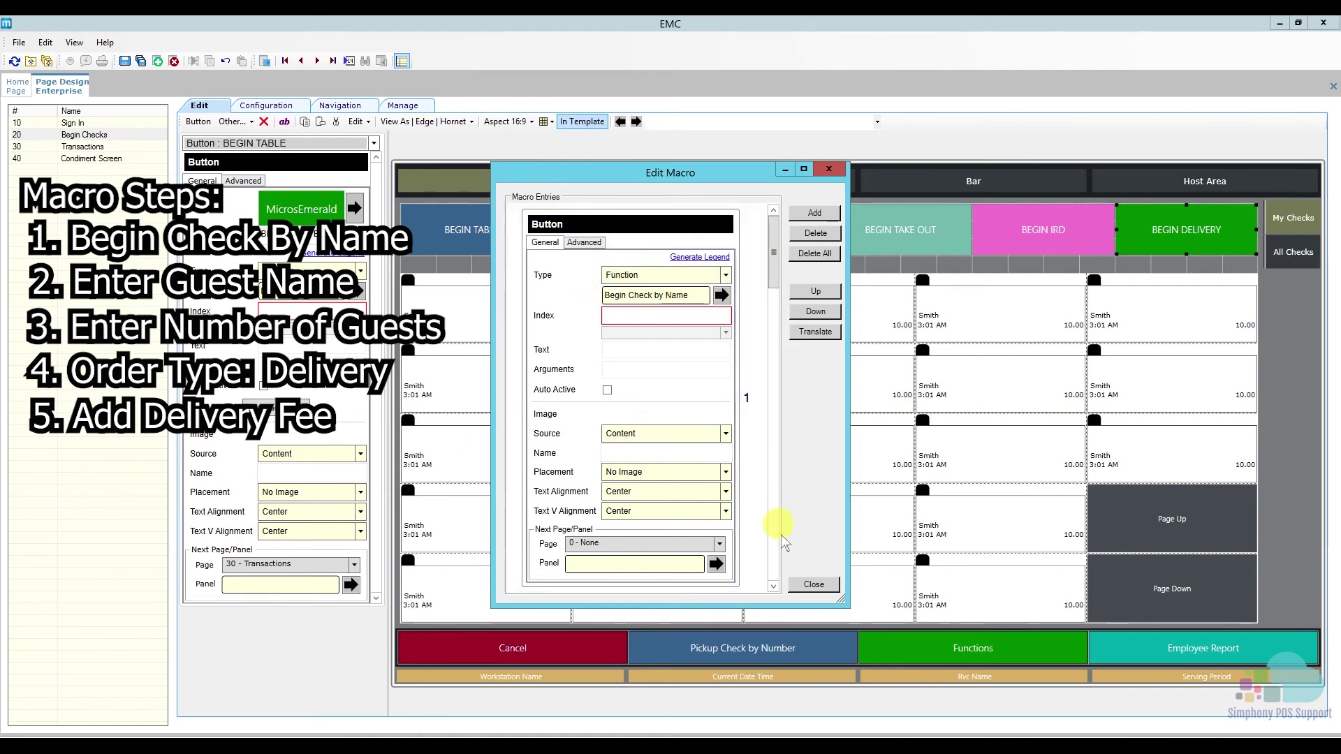
left_click(773, 586)
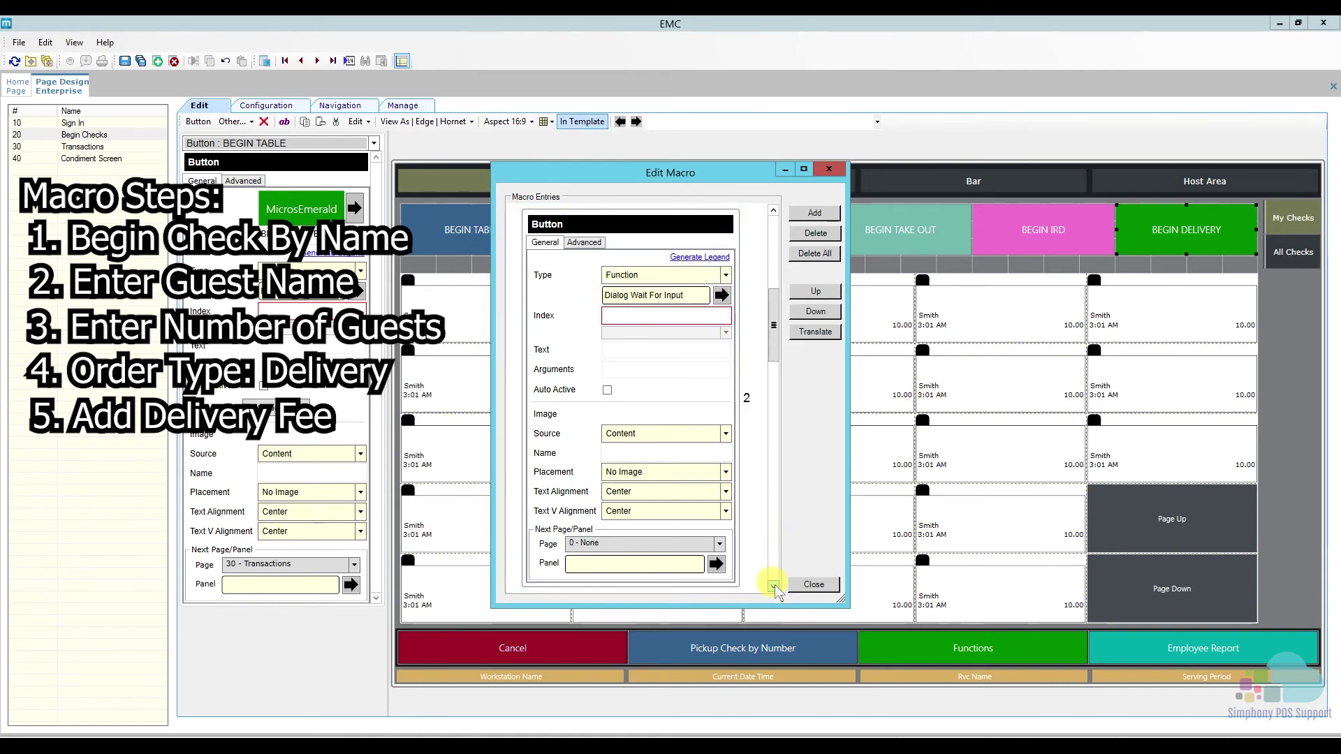
left_click(773, 587)
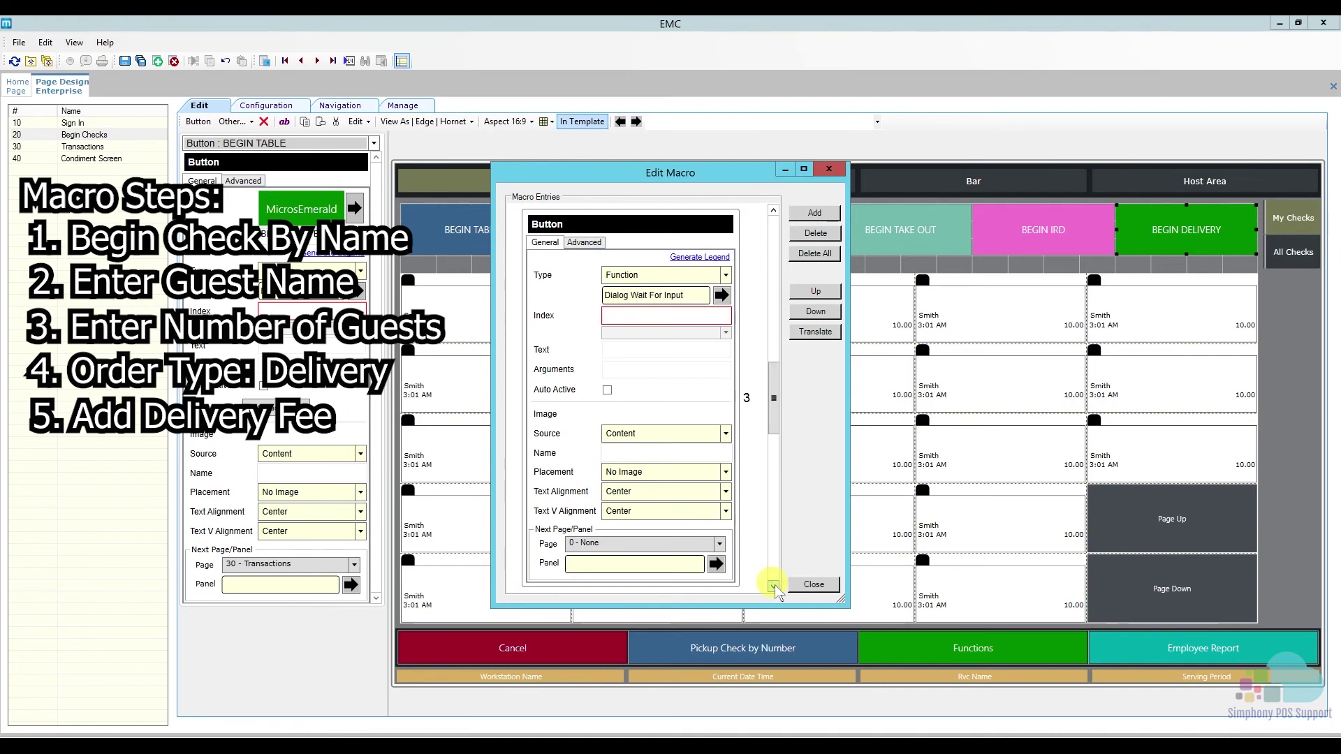
left_click(773, 588)
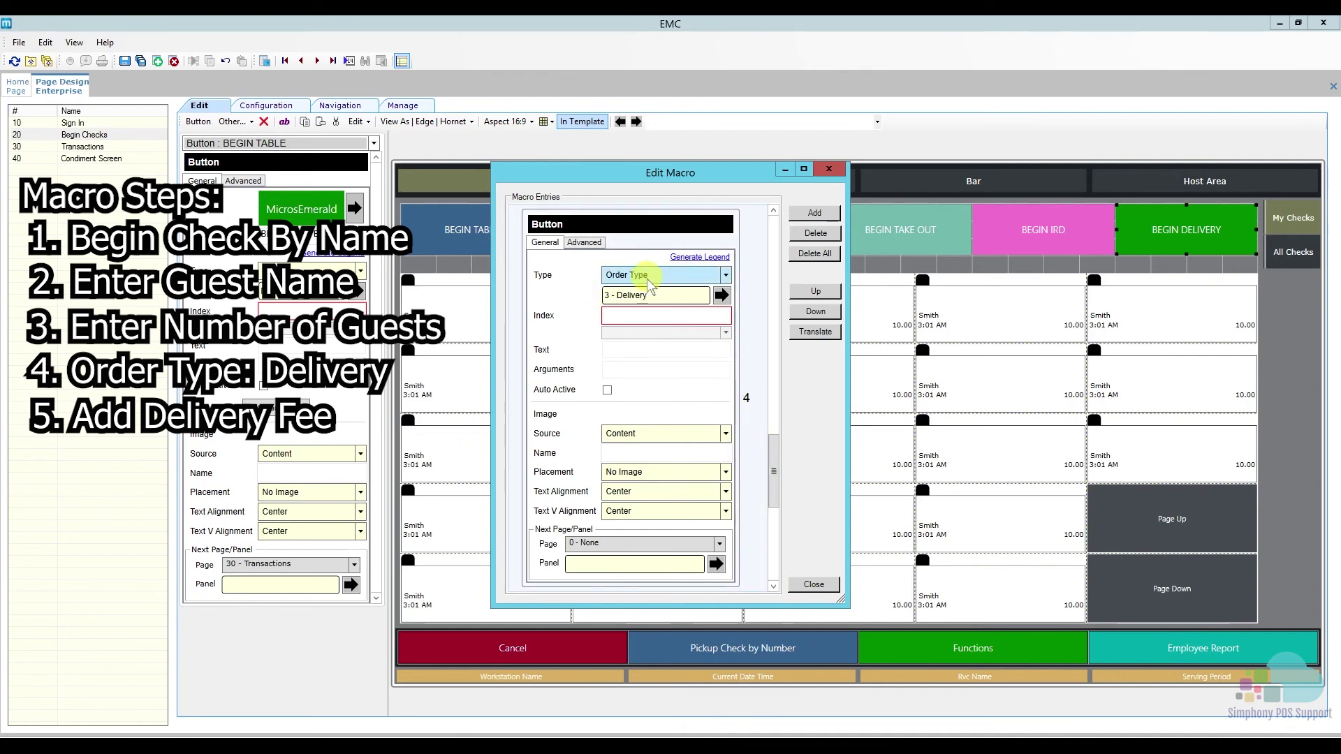
left_click(774, 588)
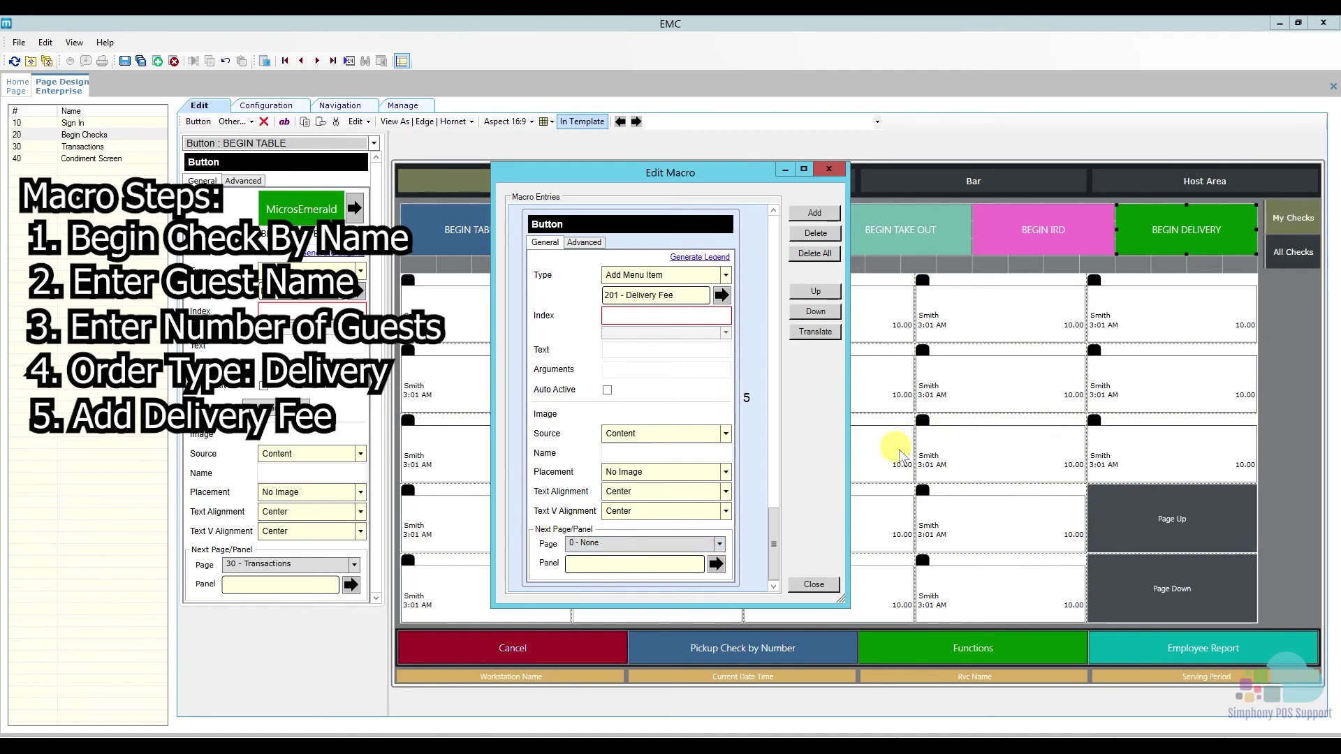
Set step 5's next page to 30 - Transactions with the Food panel, then close Edit Macro
left_click(718, 544)
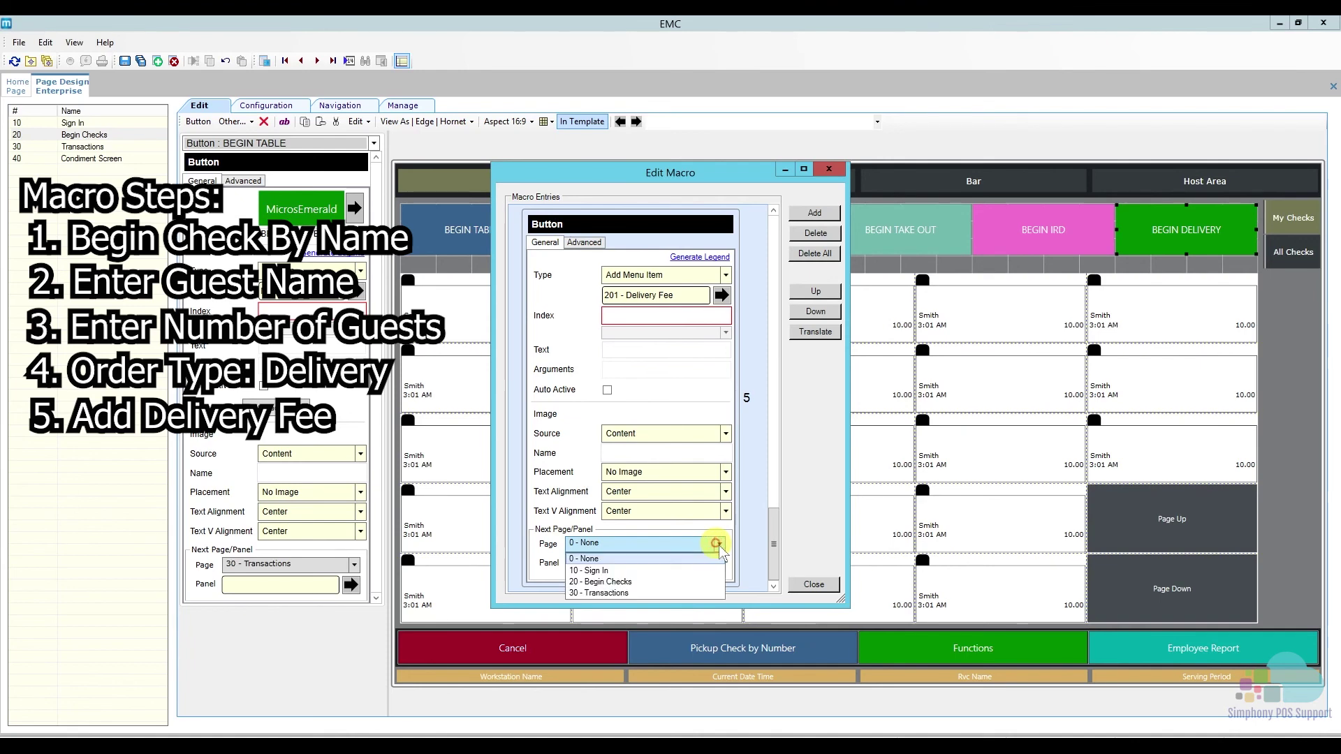
left_click(657, 593)
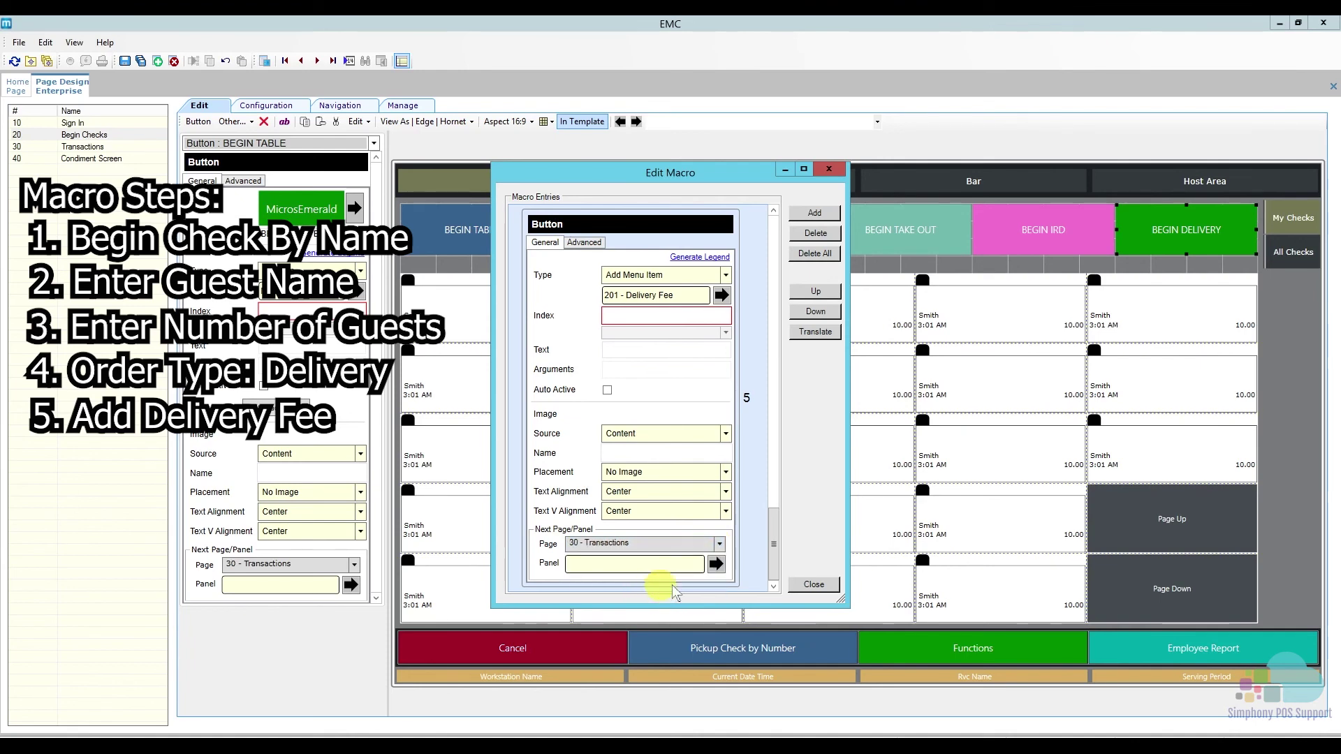
left_click(716, 564)
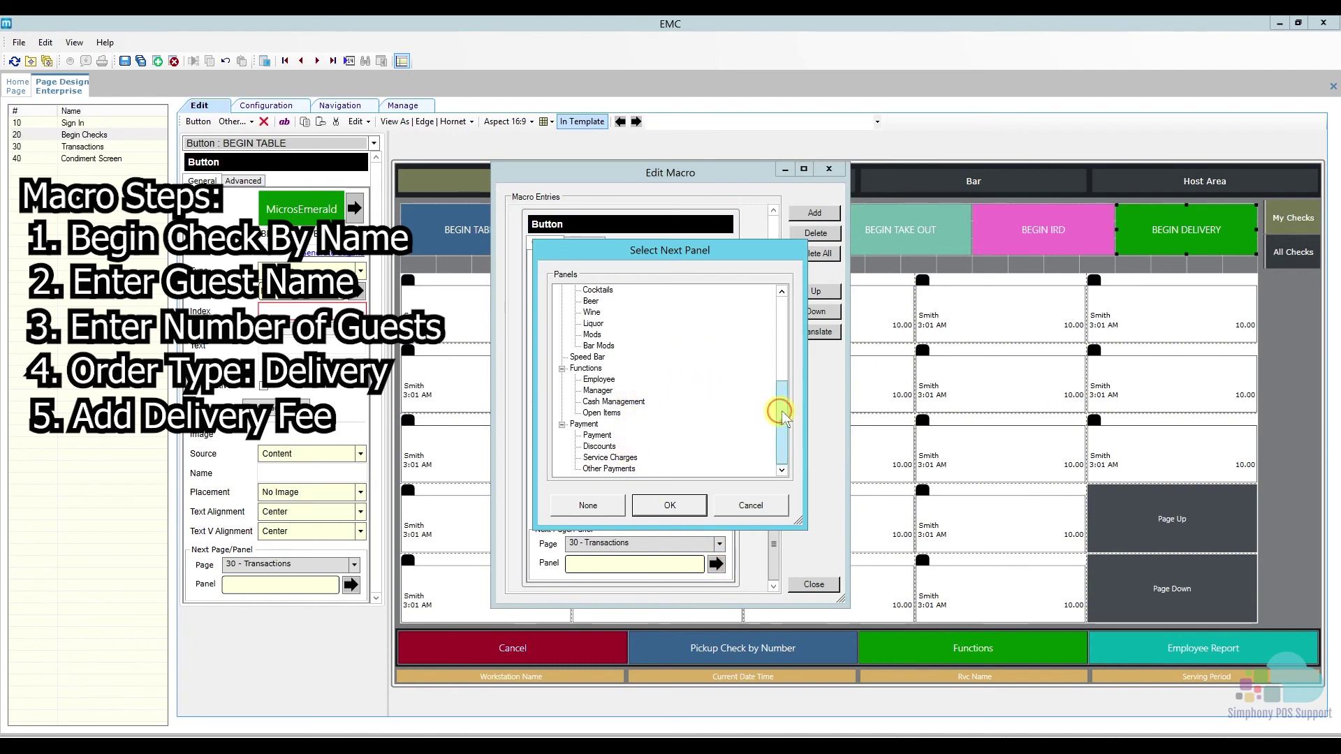
left_click_drag(782, 412, 785, 320)
left_click(577, 289)
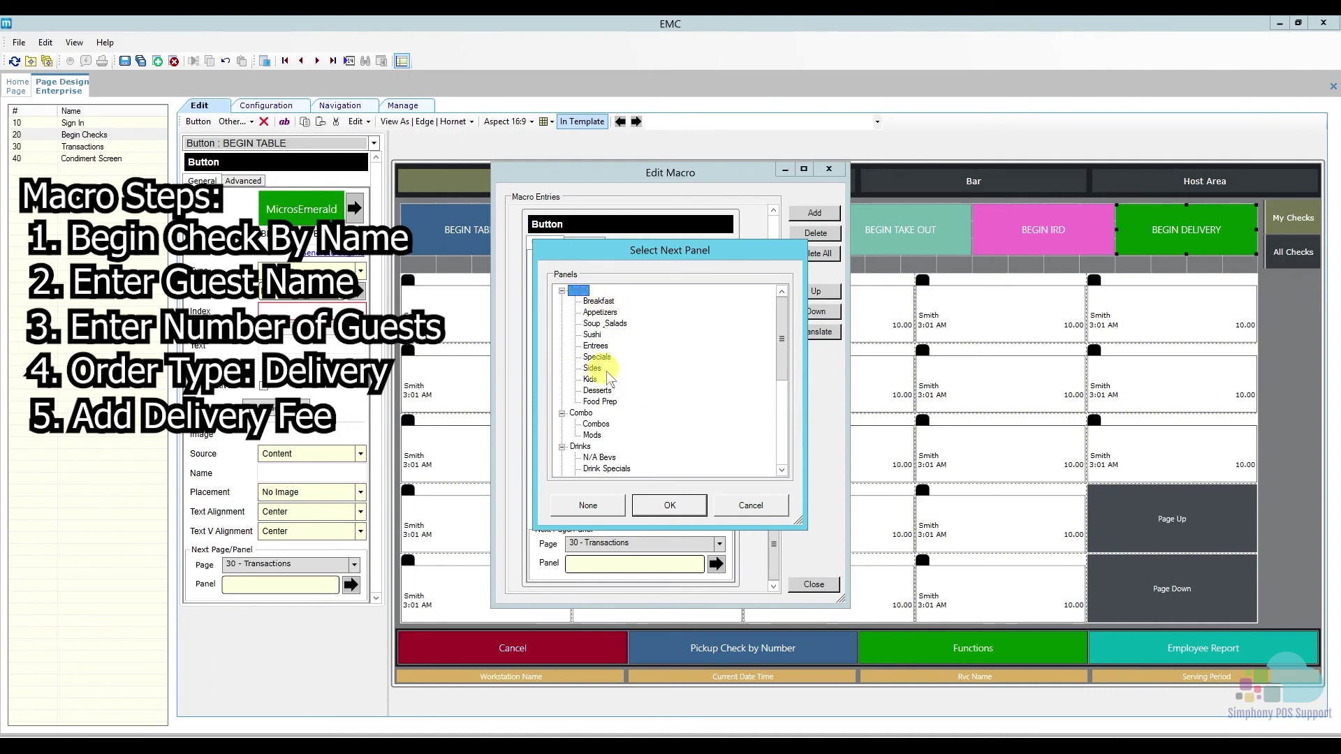
left_click(671, 504)
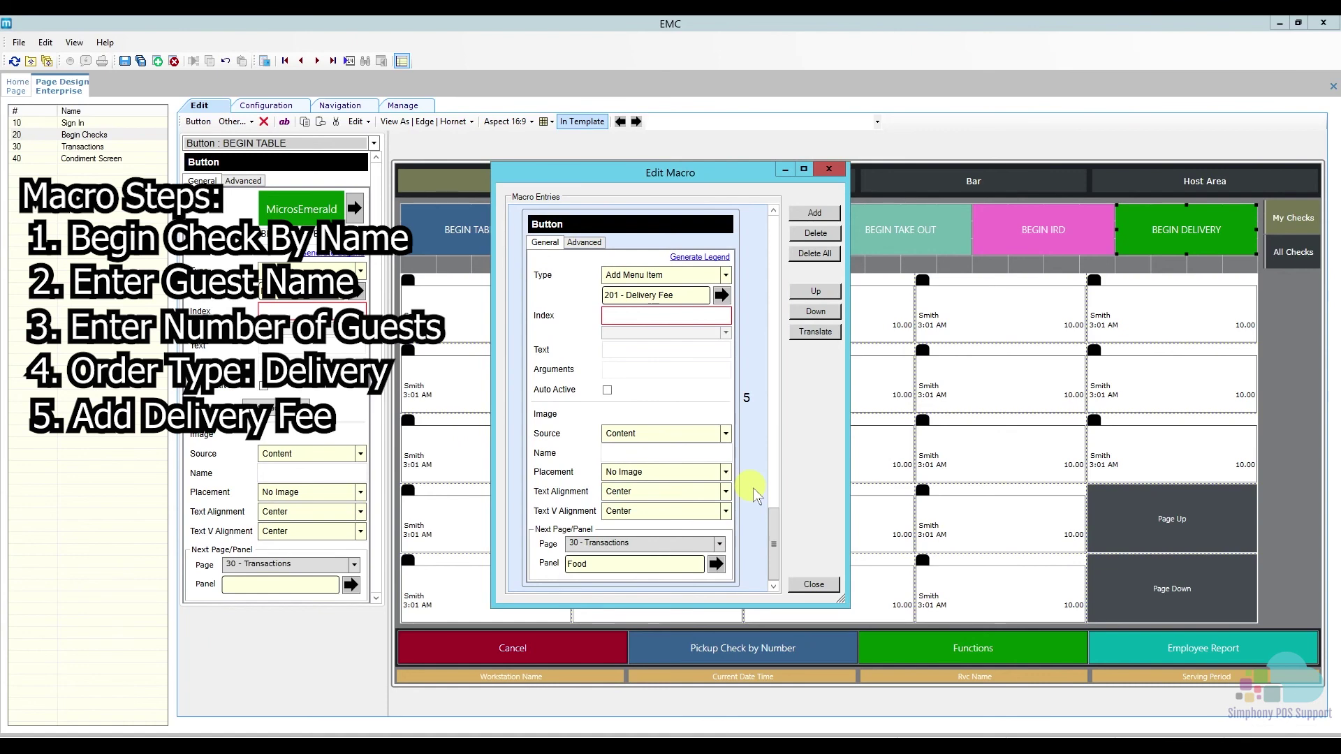
left_click(813, 584)
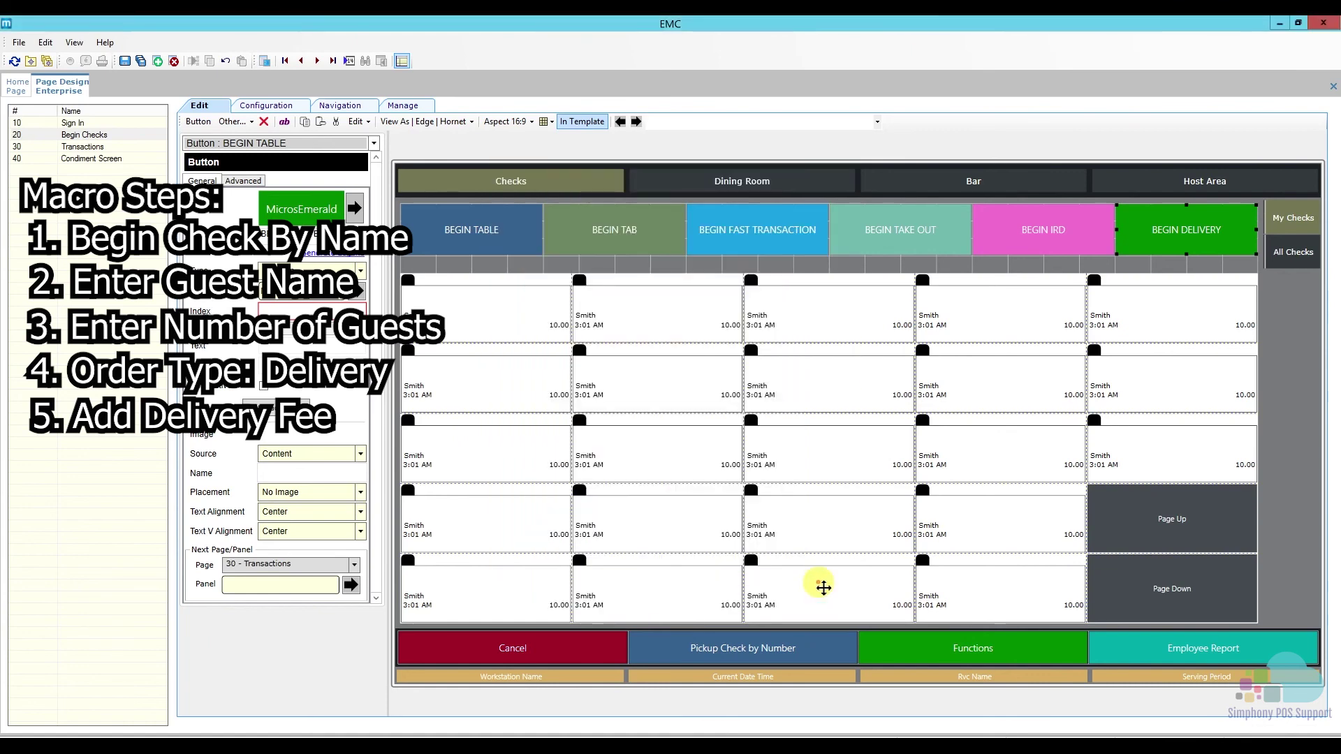
Save the Begin Checks page design and close the Page Design Enterprise tab
left_click(126, 61)
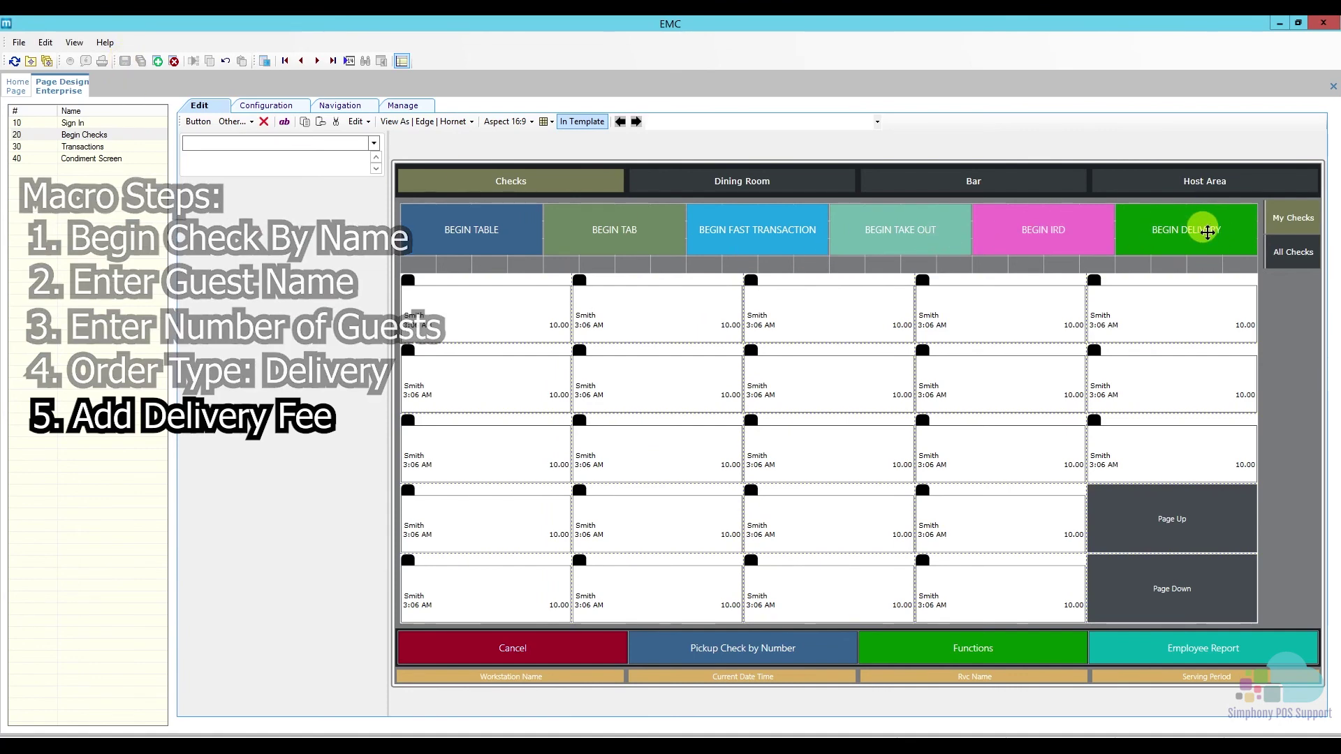
right_click(70, 87)
left_click(101, 98)
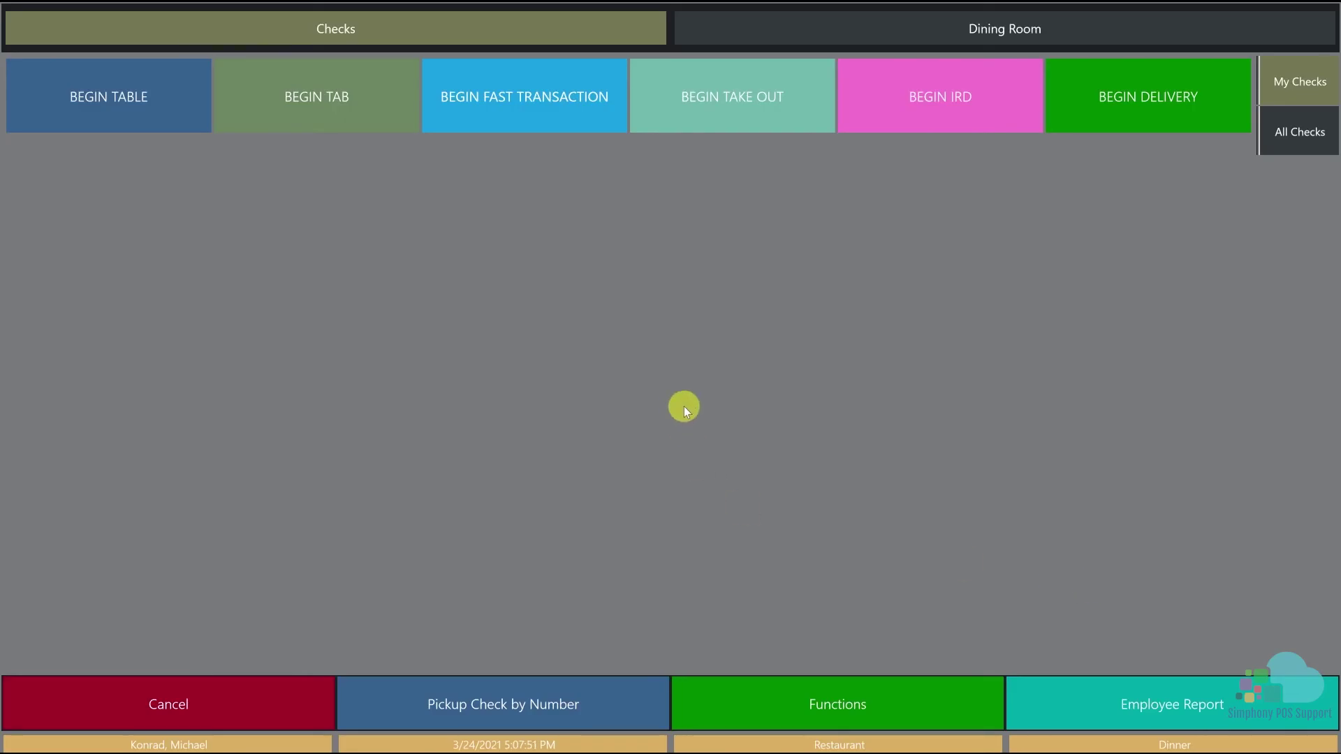
Tap BEGIN DELIVERY, name the check MIKE, and enter a guest count of 2
left_click(1147, 109)
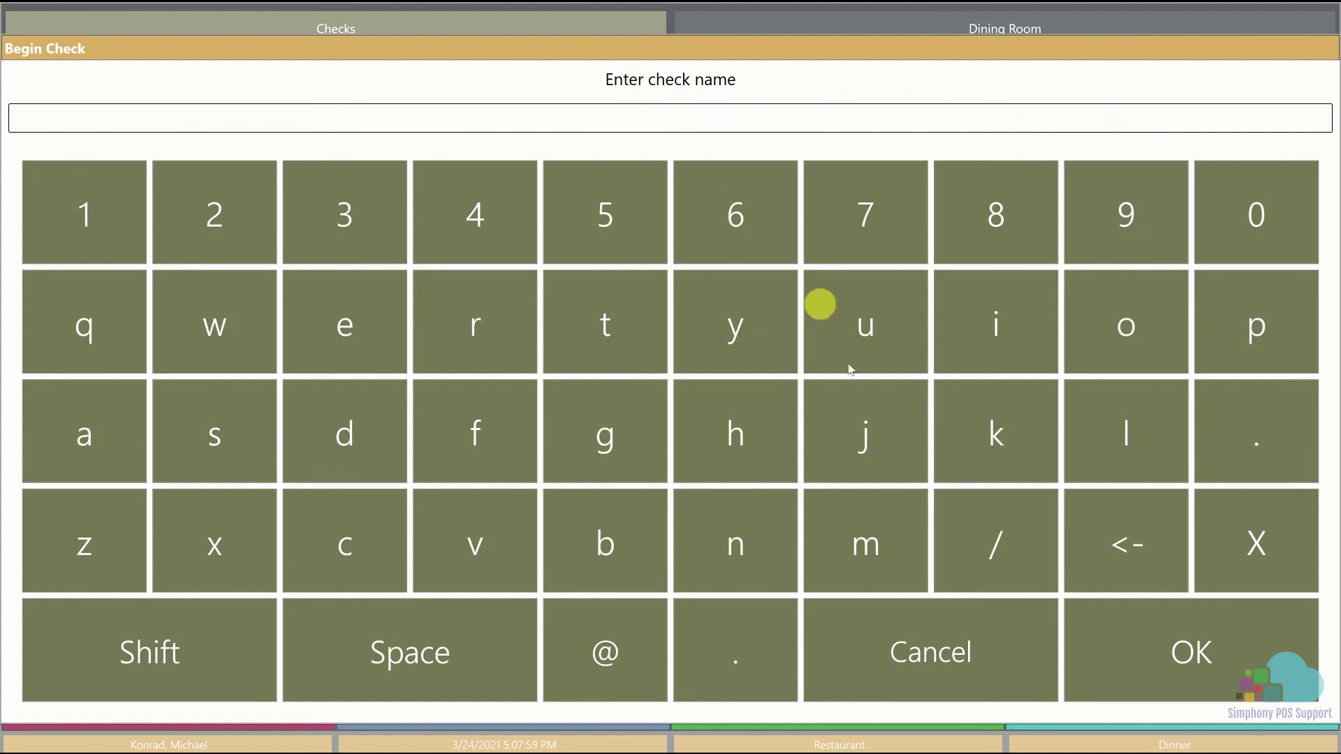
left_click(866, 538)
left_click(996, 325)
left_click(990, 428)
left_click(350, 325)
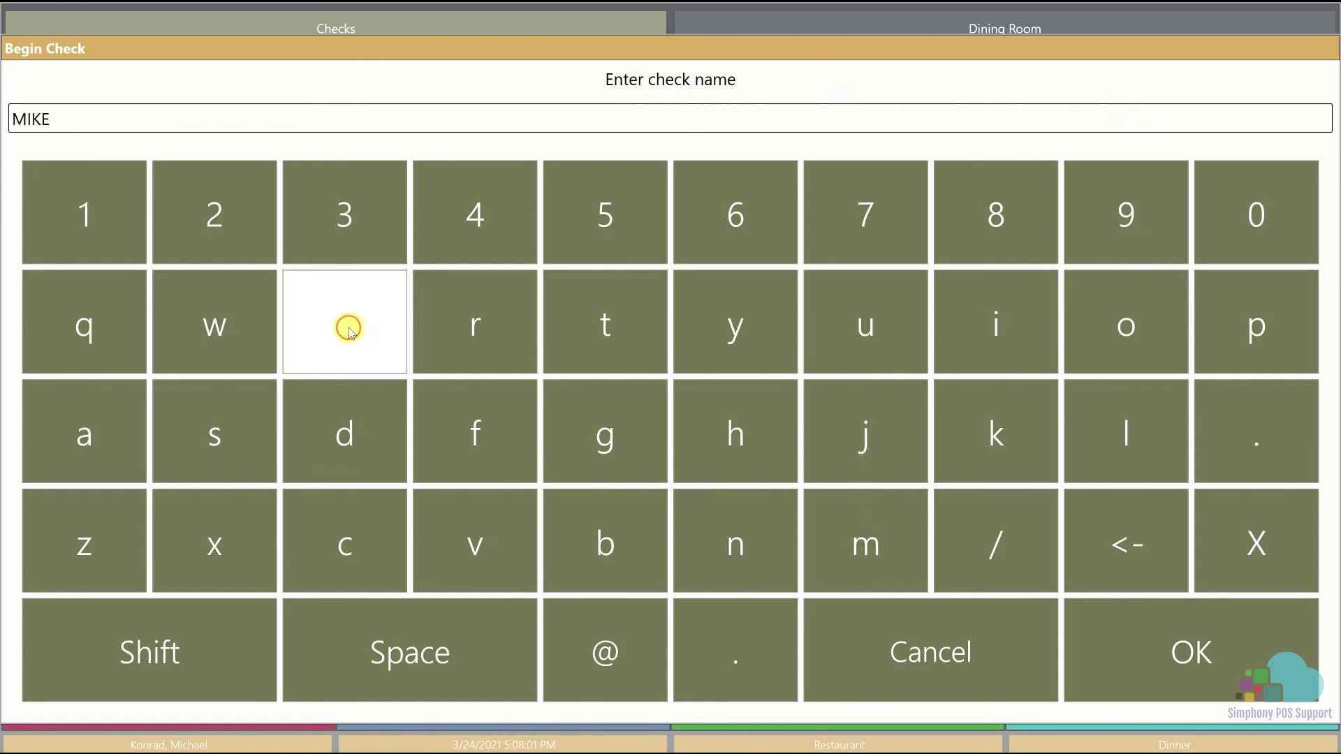
left_click(1139, 646)
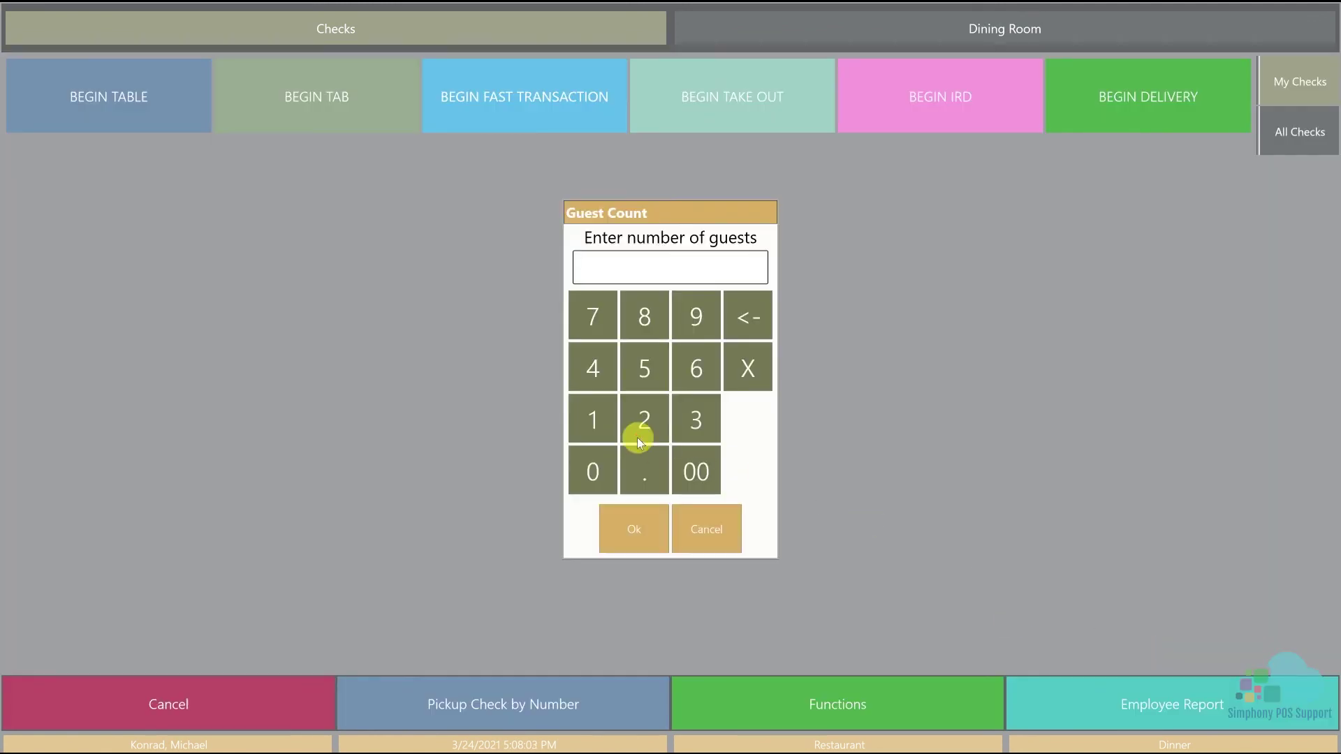
left_click(639, 427)
Confirm the guest count of 2 to open the delivery check showing the 5.00 Delivery Fee
left_click(638, 532)
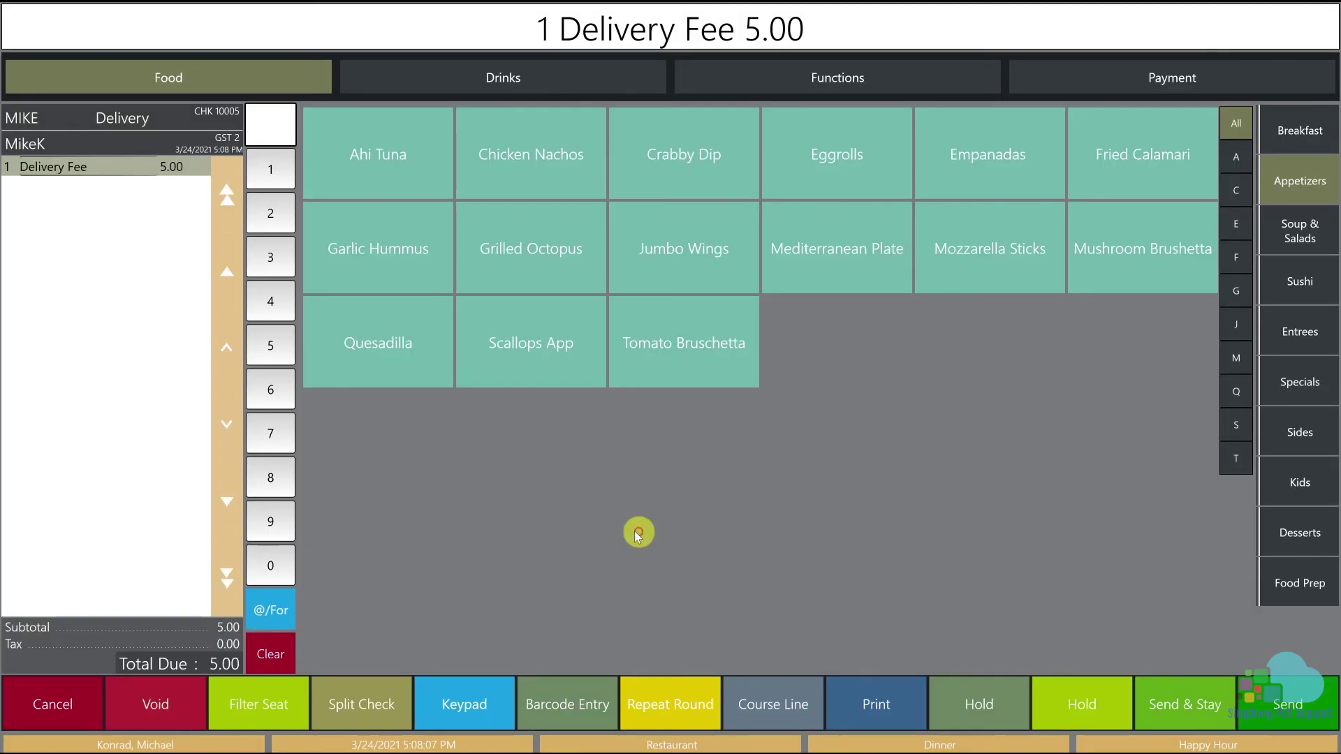